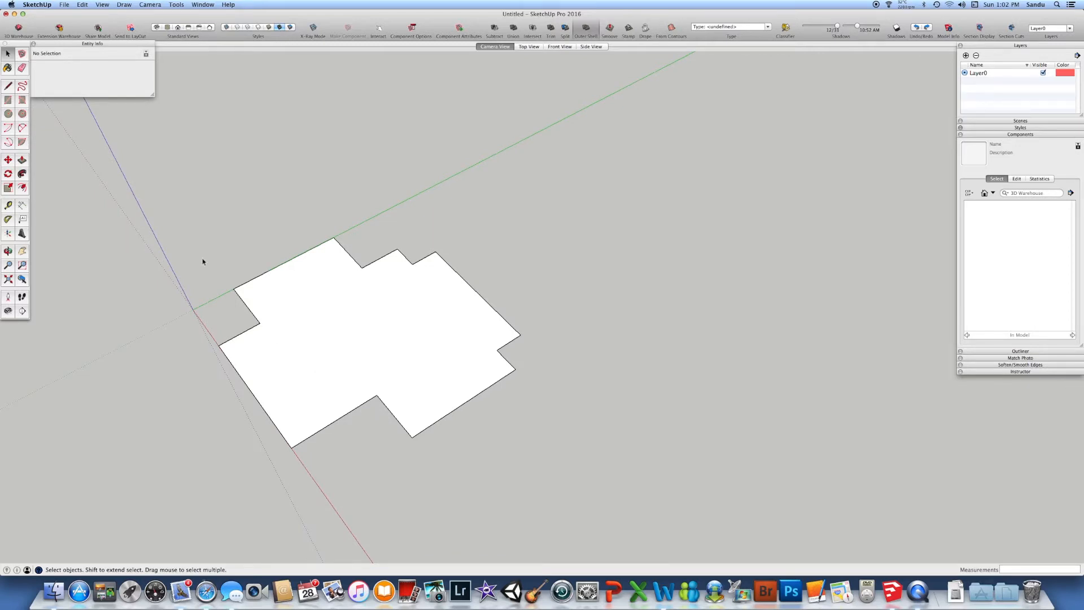
- Draw a rectangle over the floor plan from its far corner on the red axis to the opposite stepped corner
click(8, 101)
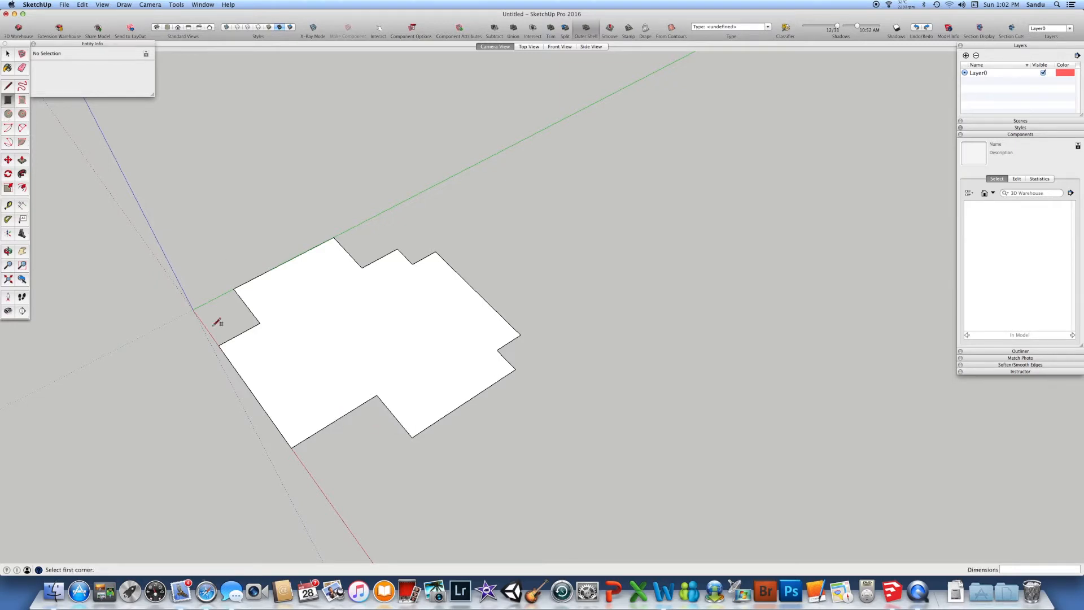
click(291, 448)
click(397, 249)
- Copy the first rectangle, face and edges, about 13 m away into the empty space beyond the floor plan
key(space)
click(336, 351)
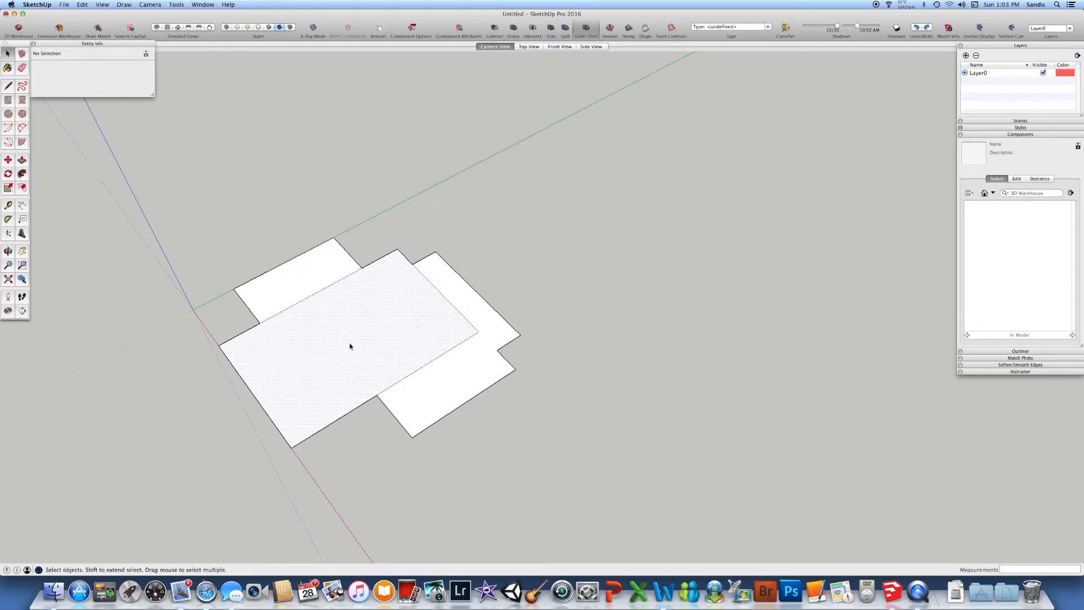
double_click(350, 346)
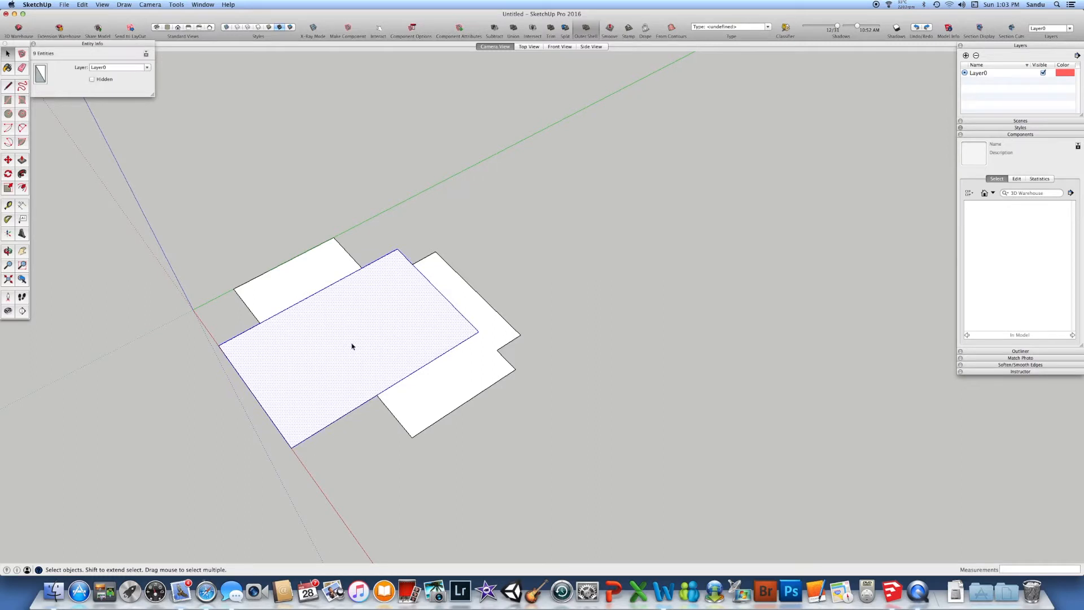
key(m)
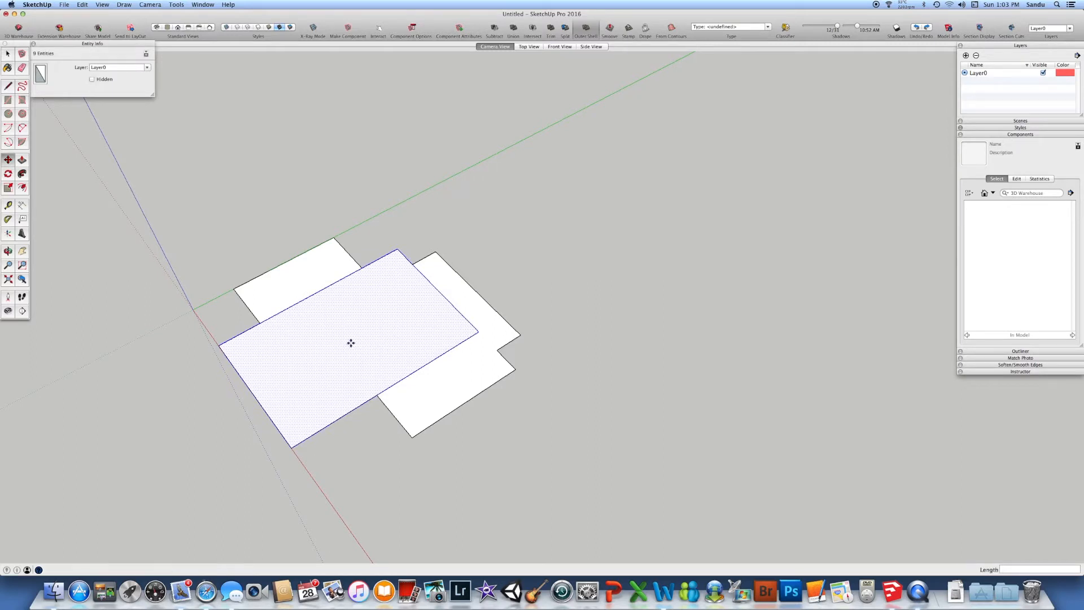
click(229, 342)
key(alt)
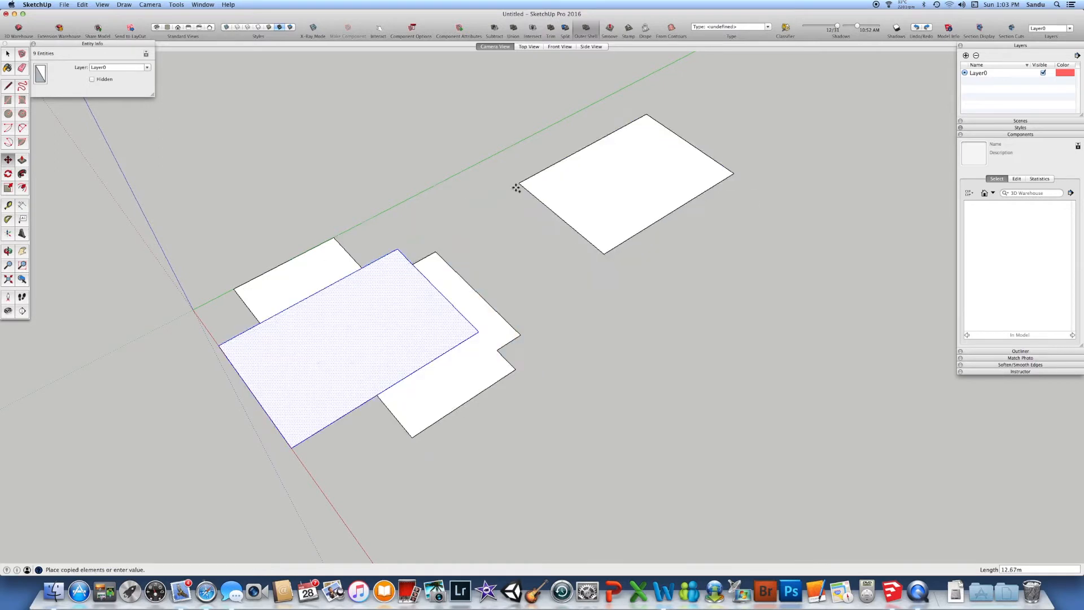
click(525, 179)
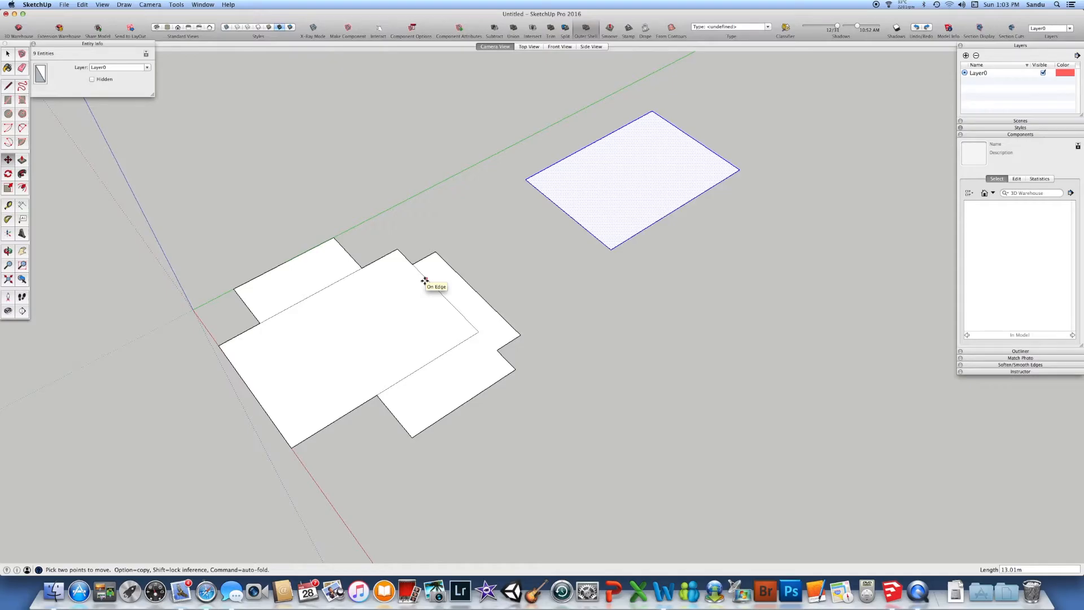
- Clear the first rectangle's lines from the plan and draw a second, 7 m long rectangle from the far corner on the green axis
key(r)
click(333, 237)
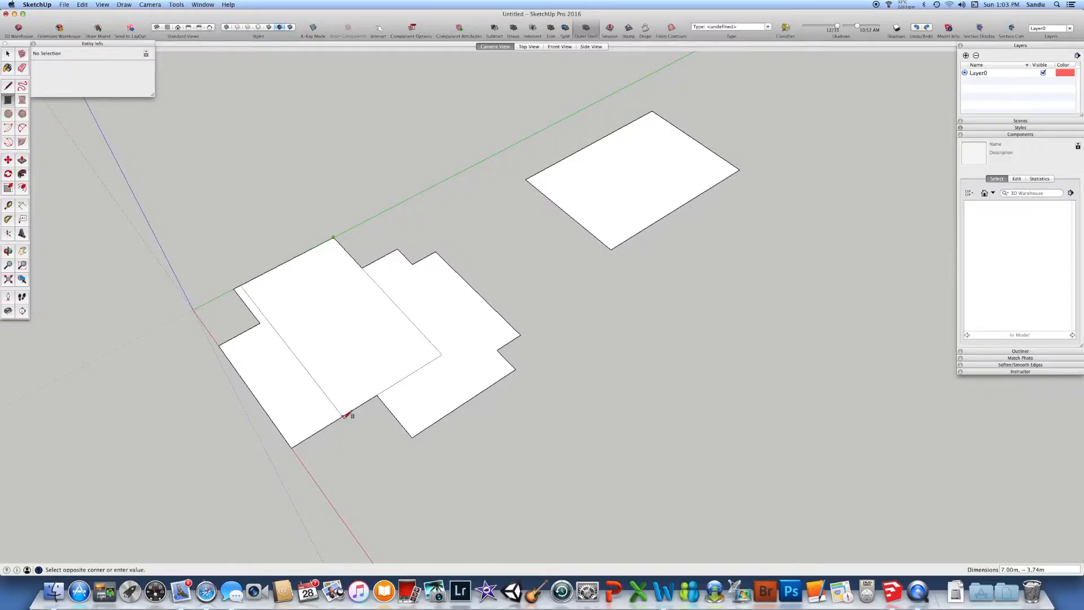
click(337, 419)
- Copy the second rectangle with its edges about 21.3 m along the green axis, beyond the first copy
key(space)
double_click(315, 336)
key(m)
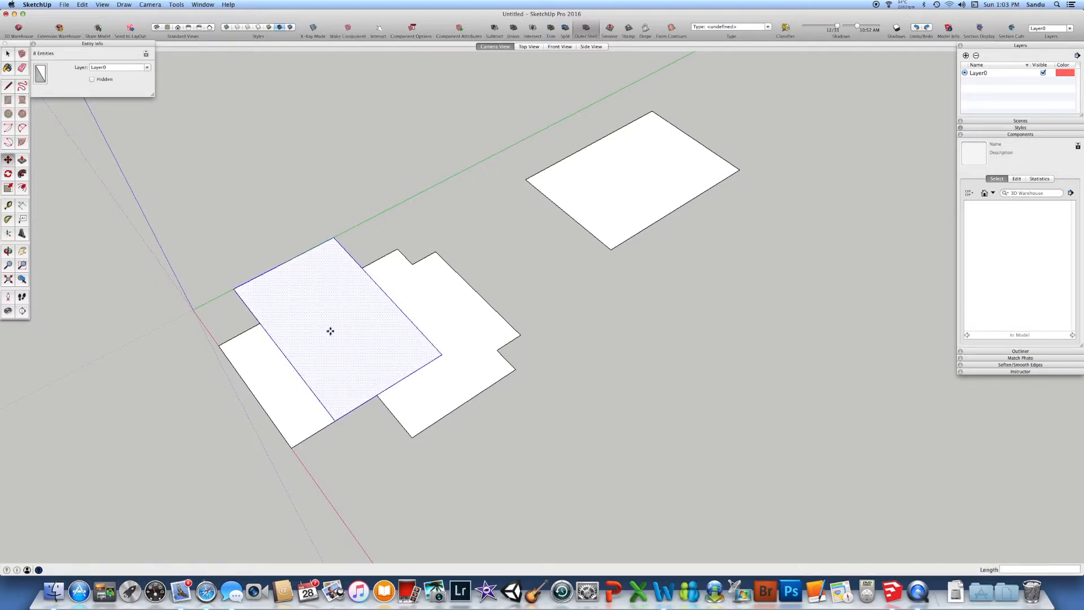
click(234, 289)
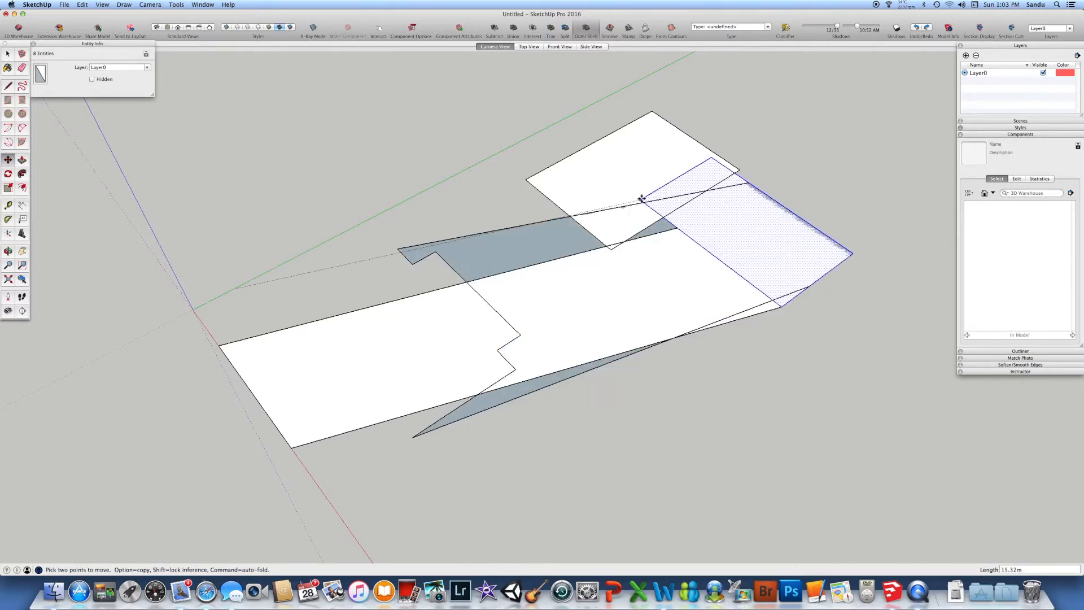
key(alt)
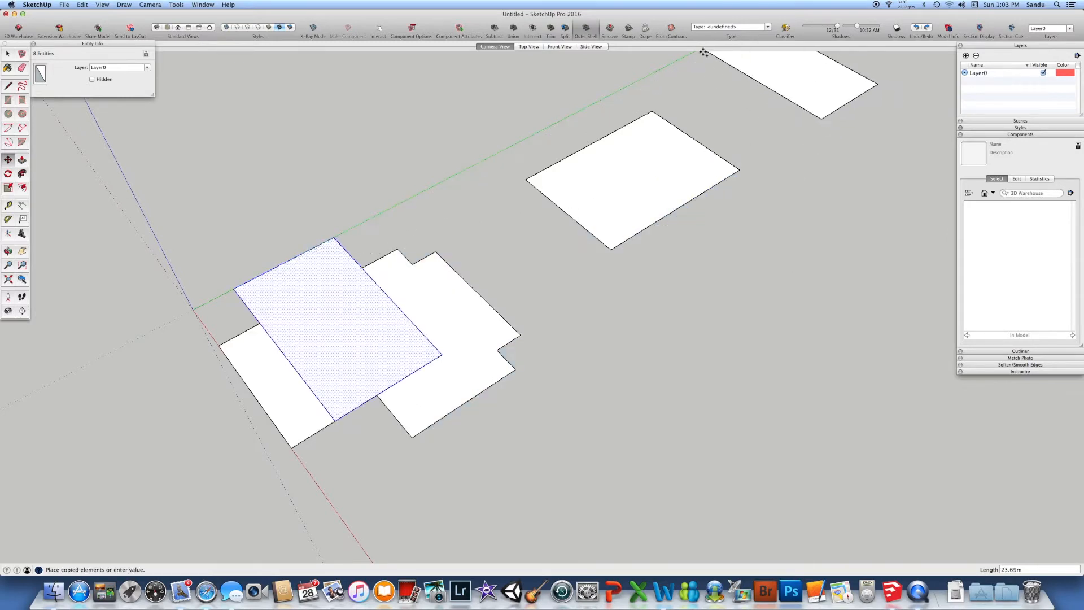
click(665, 67)
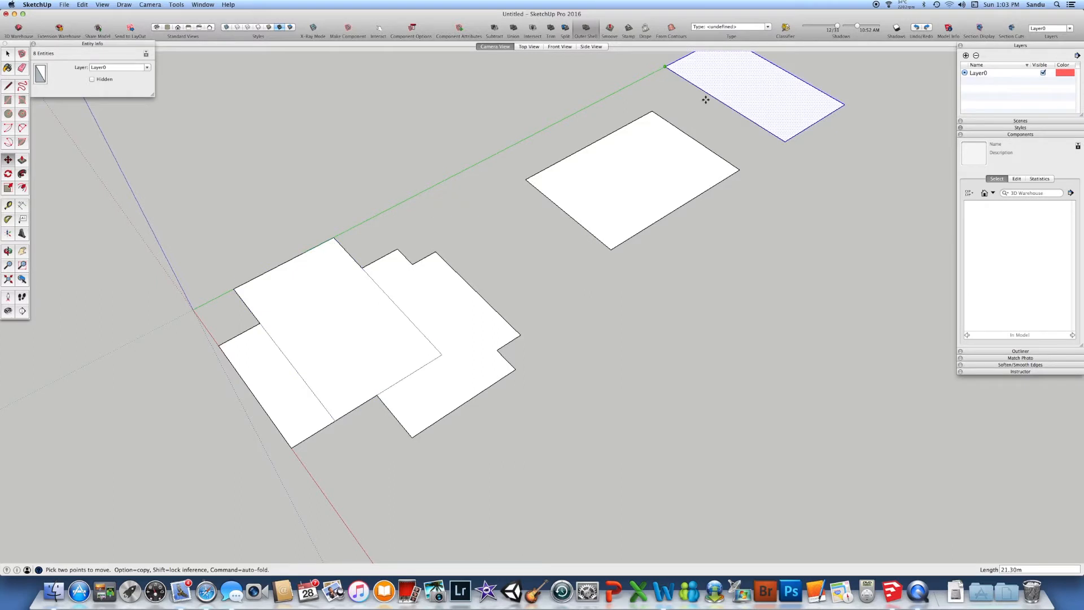
- Erase the second rectangle's inner lines so the floor plan is a single face
key(e)
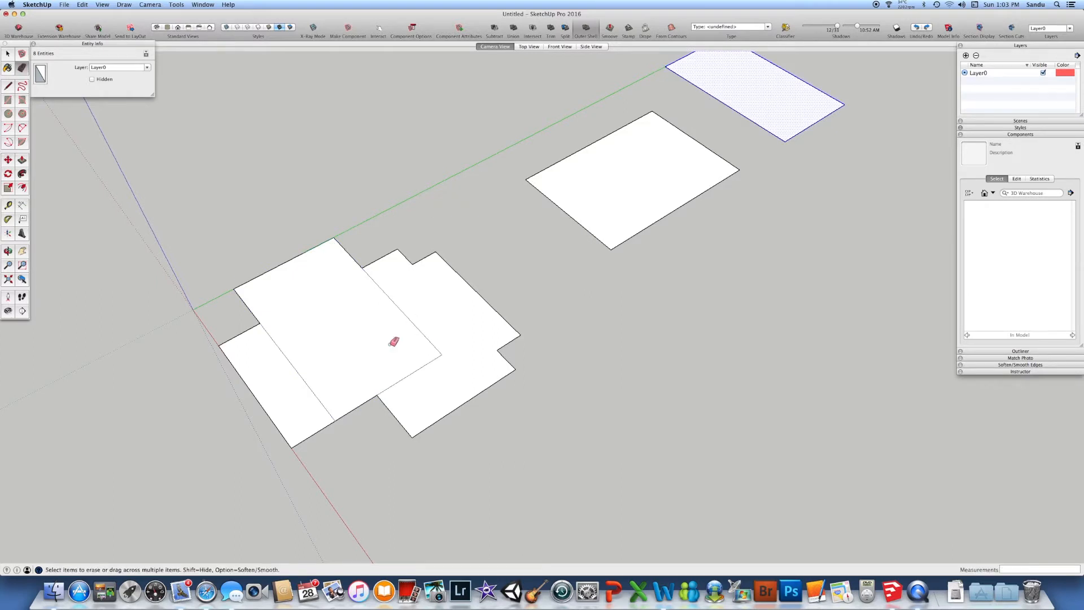
click(441, 354)
click(317, 398)
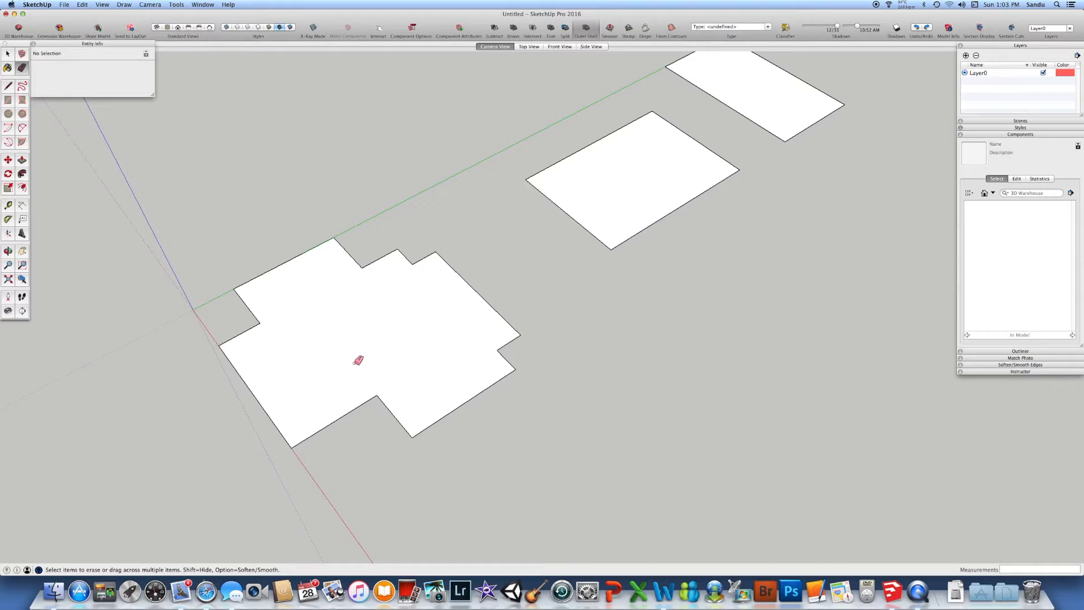
- Draw a 7 m by 4 m rectangle over the plan, between the middle stepped corner and the outer corner of the protruding wing
key(r)
click(398, 248)
key(Escape)
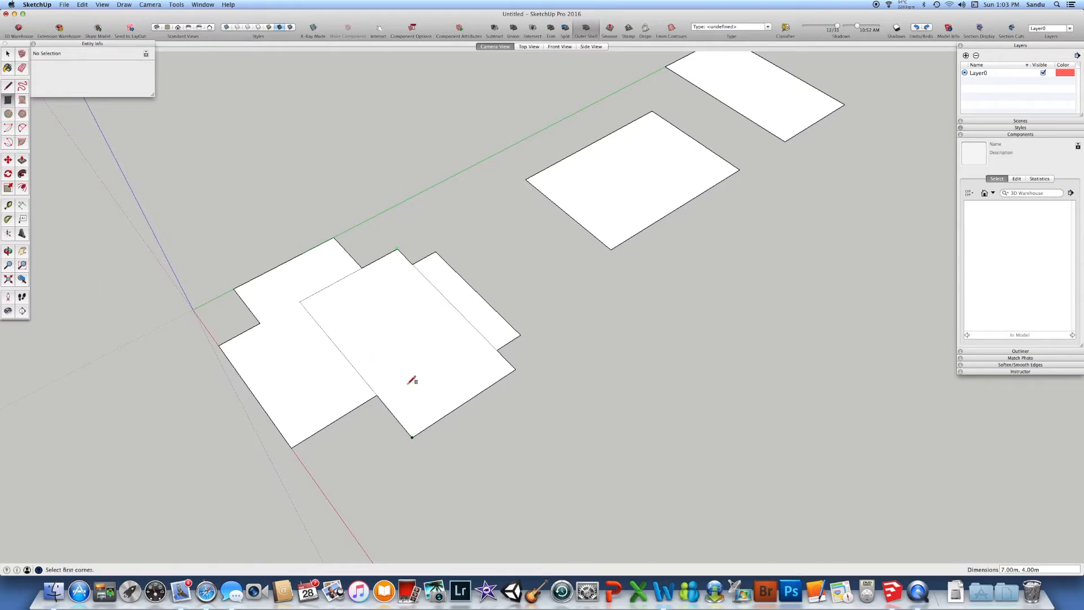
- Copy the 7 m by 4 m rectangle about 11.7 m away into the empty space beside the floor plan
key(space)
double_click(426, 382)
key(m)
click(394, 356)
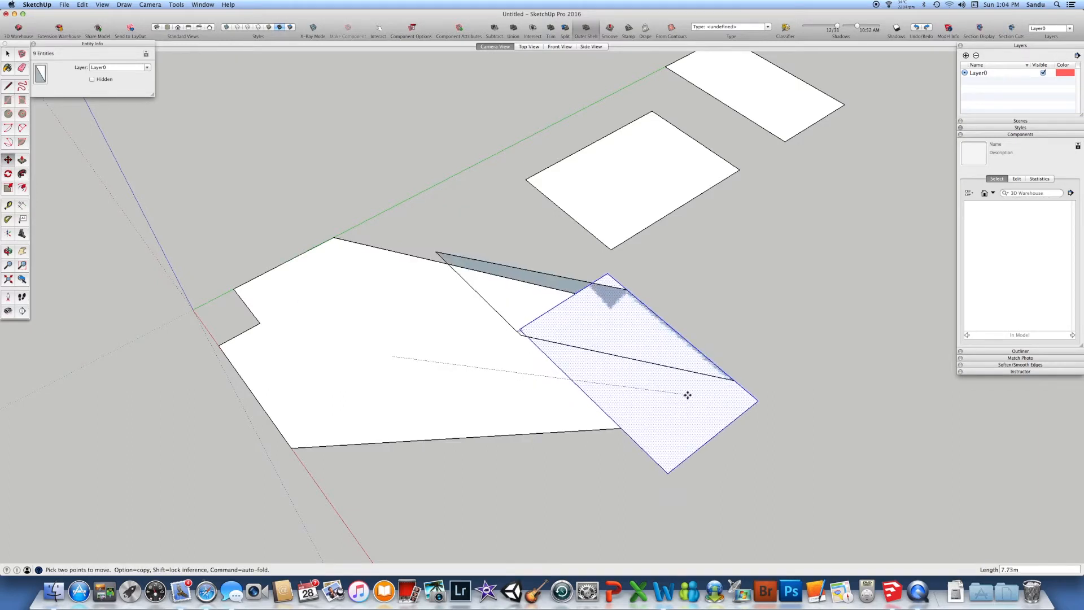
key(alt)
click(840, 376)
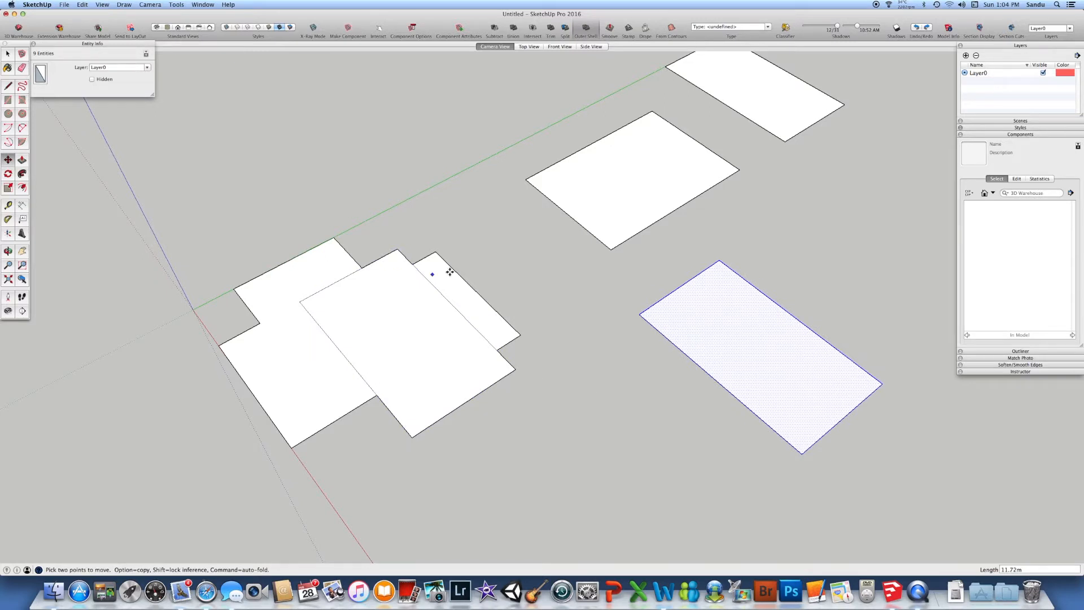
- Erase the 7 m by 4 m rectangle's inner lines from the floor plan
key(e)
click(443, 295)
drag(305, 298, 392, 314)
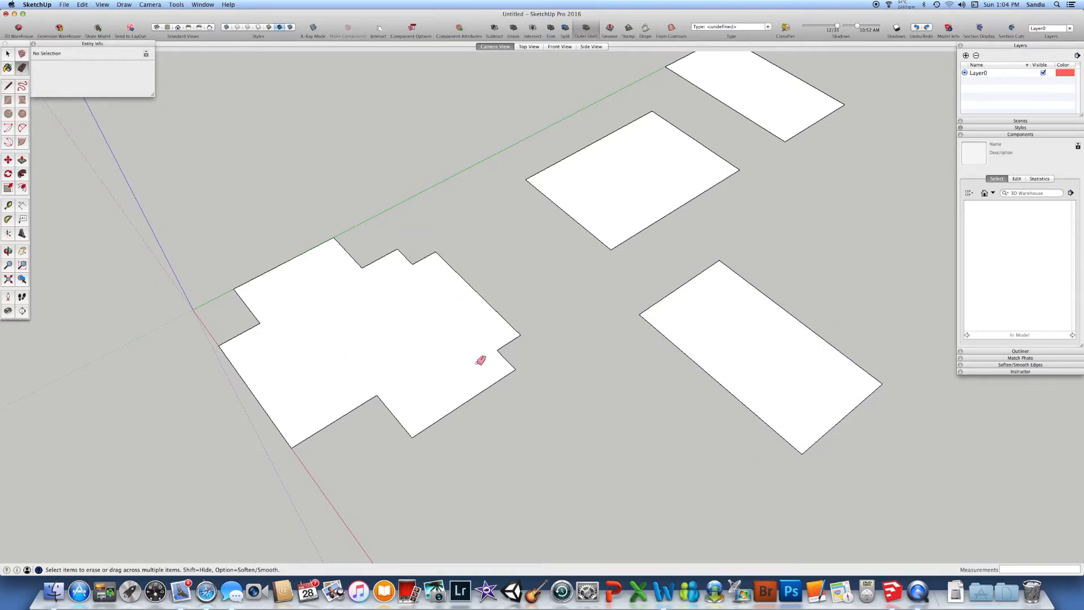
- Draw a 4 m line across the protruding wing from the inner corner, and a rectangle from its end to the farthest stepped corner
key(l)
click(497, 350)
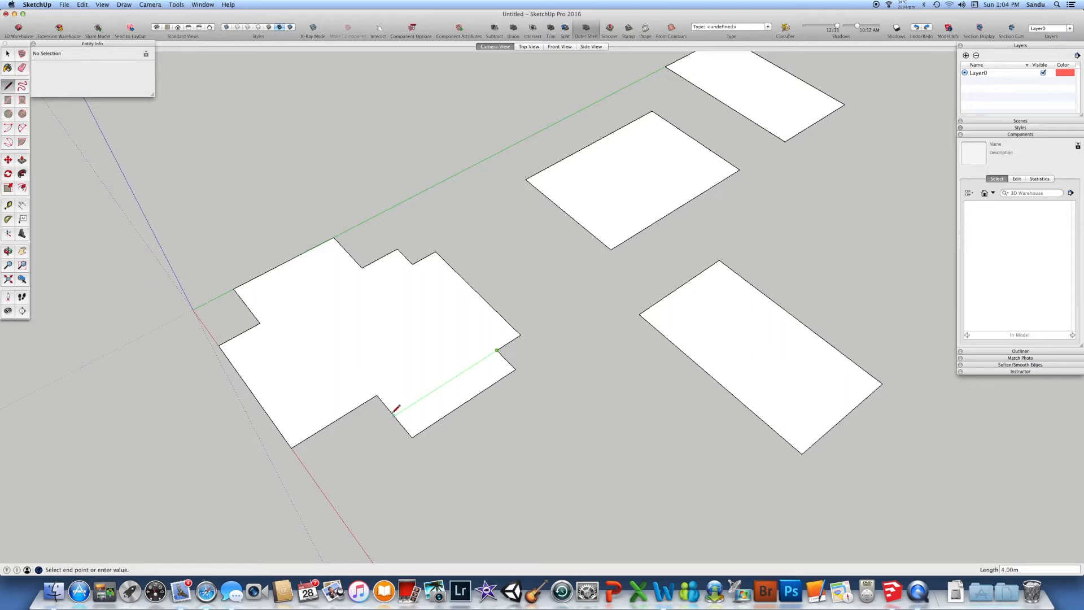
click(393, 414)
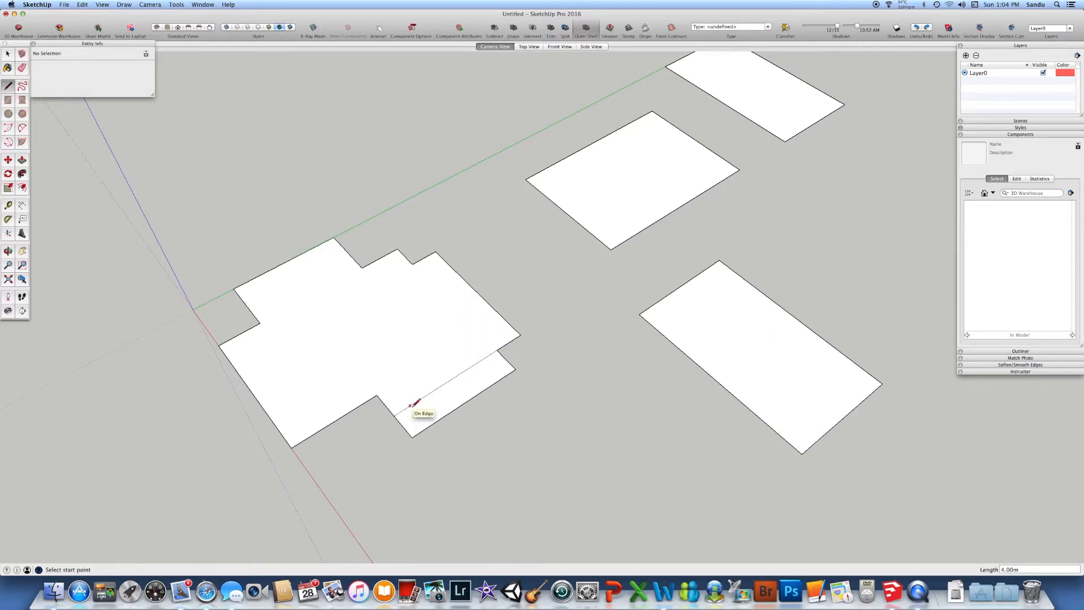
key(r)
click(394, 415)
click(436, 252)
- Copy the fourth rectangle with its edges about 18.7 m away, clear of the other copied rectangles
key(space)
double_click(408, 329)
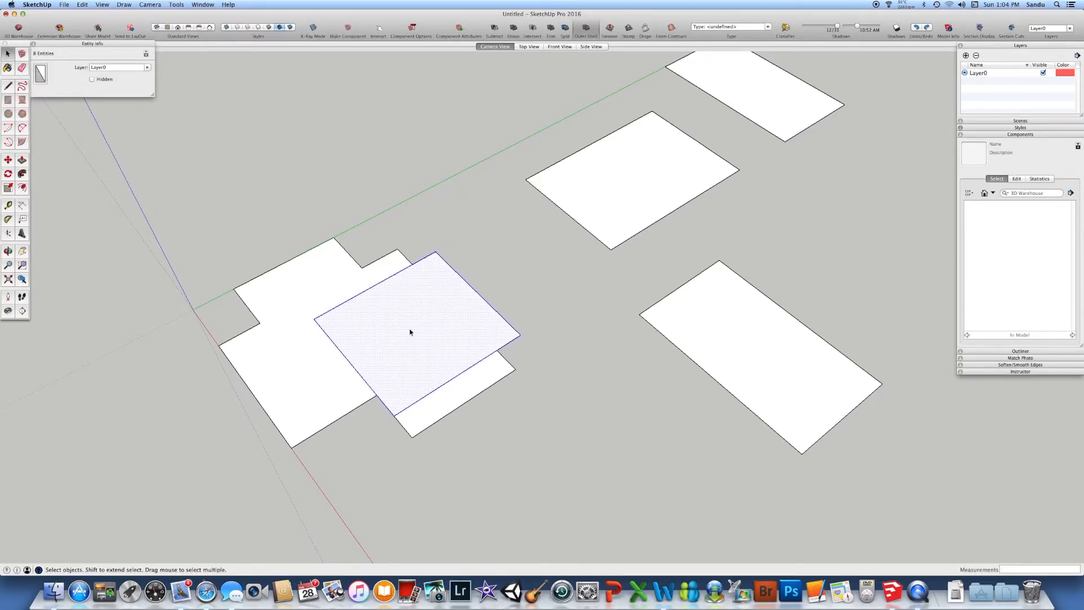
key(m)
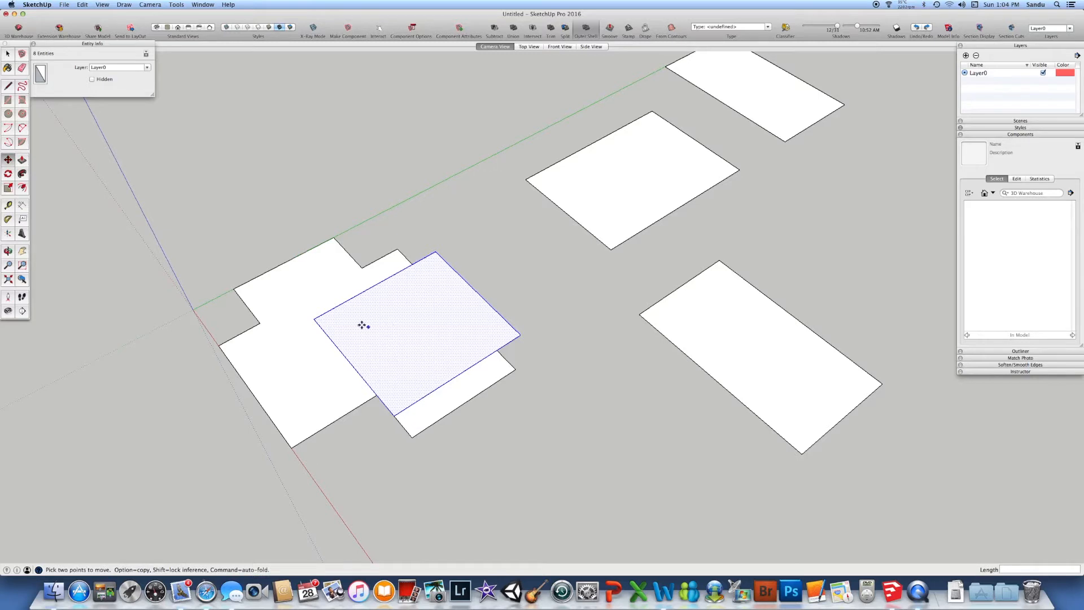
click(315, 319)
key(alt)
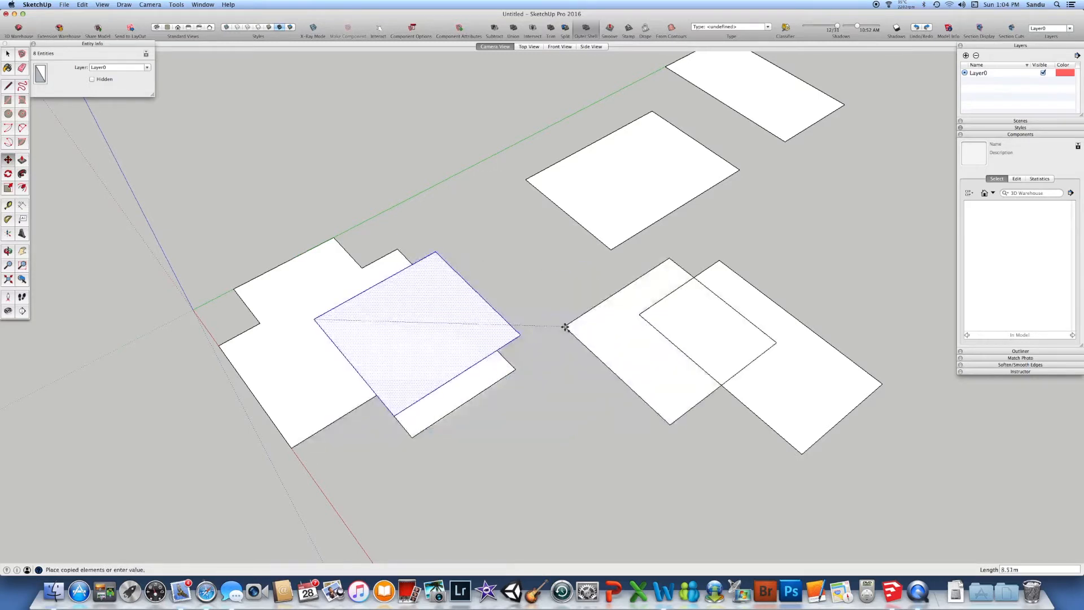
click(817, 225)
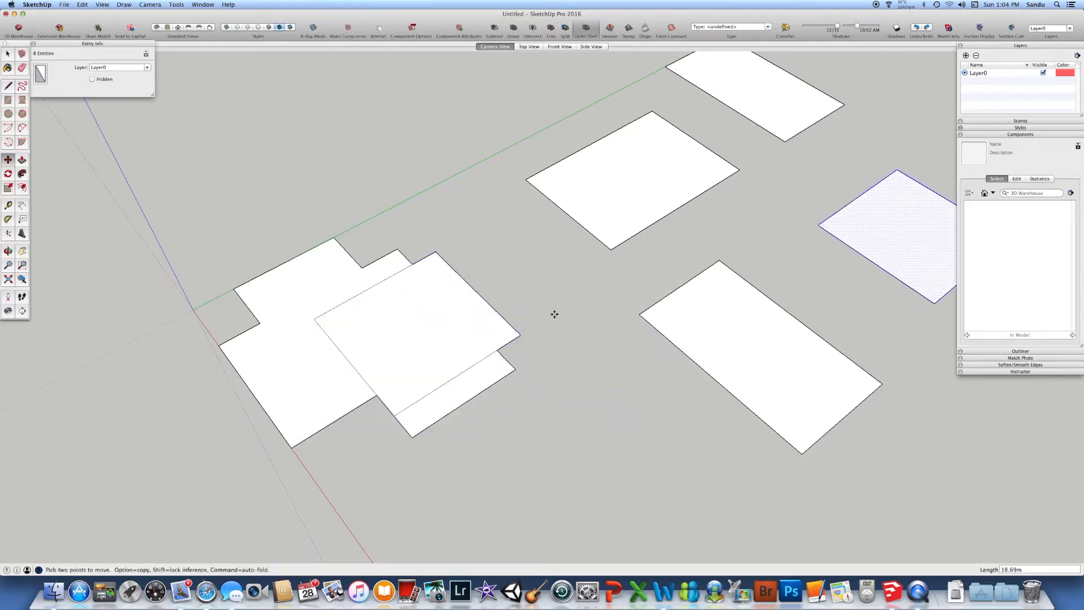
- Erase the wing line and the fourth rectangle's inner lines from the floor plan
key(e)
click(484, 360)
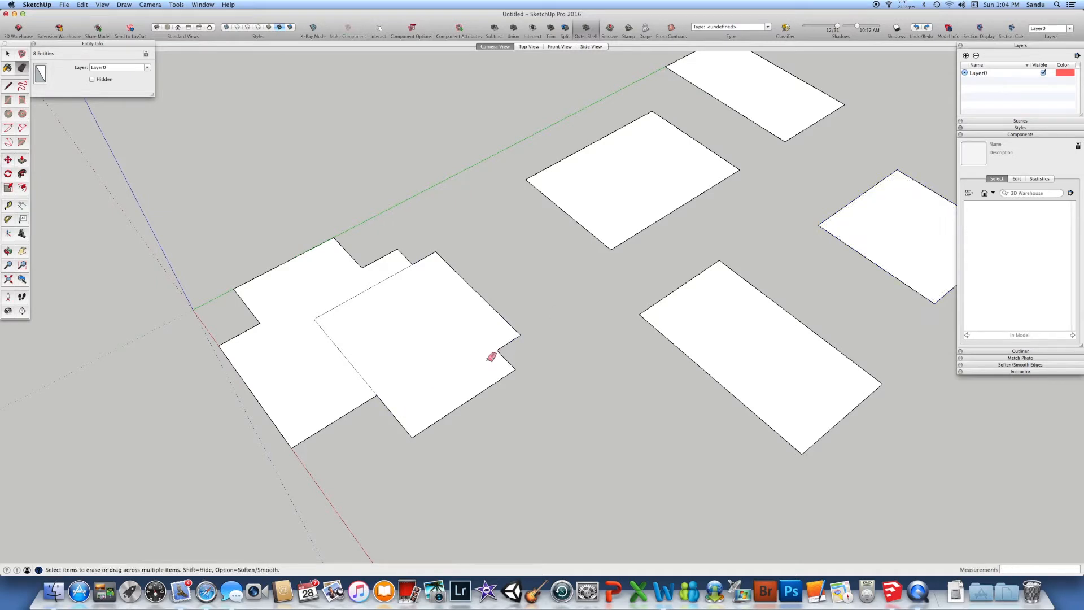
drag(318, 311, 351, 326)
scroll(356, 334, down, 2)
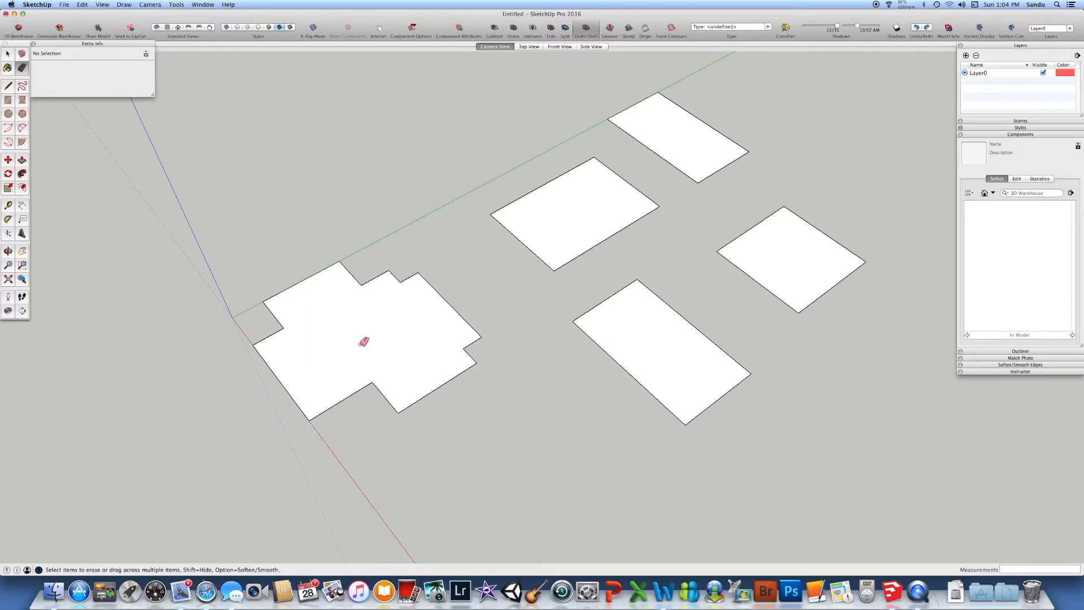
scroll(487, 319, down, 3)
middle_drag(530, 319, 515, 310)
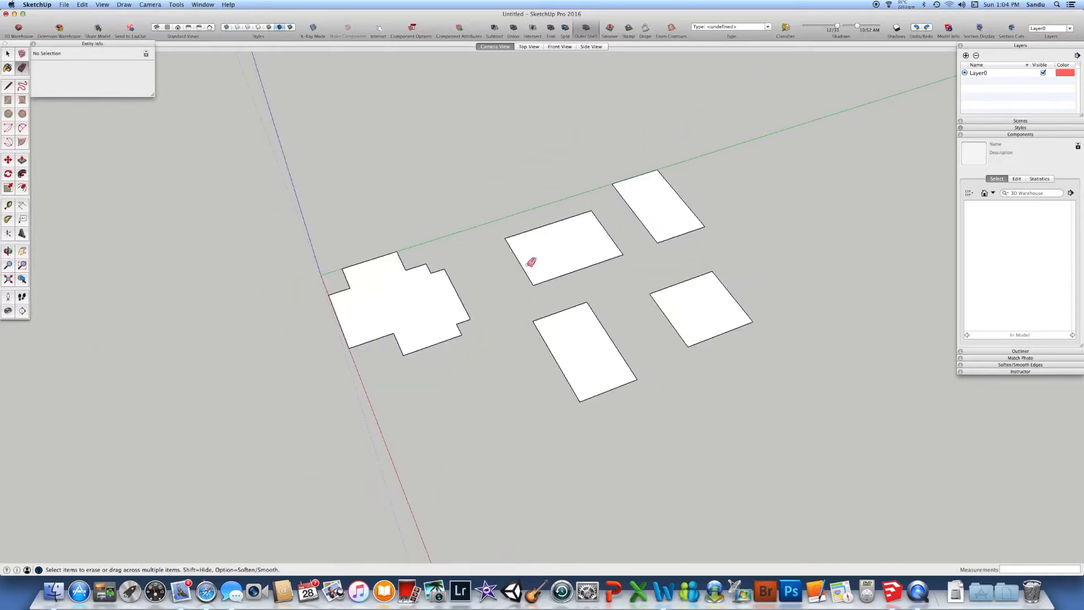
scroll(531, 262, up, 2)
middle_drag(554, 278, 585, 307)
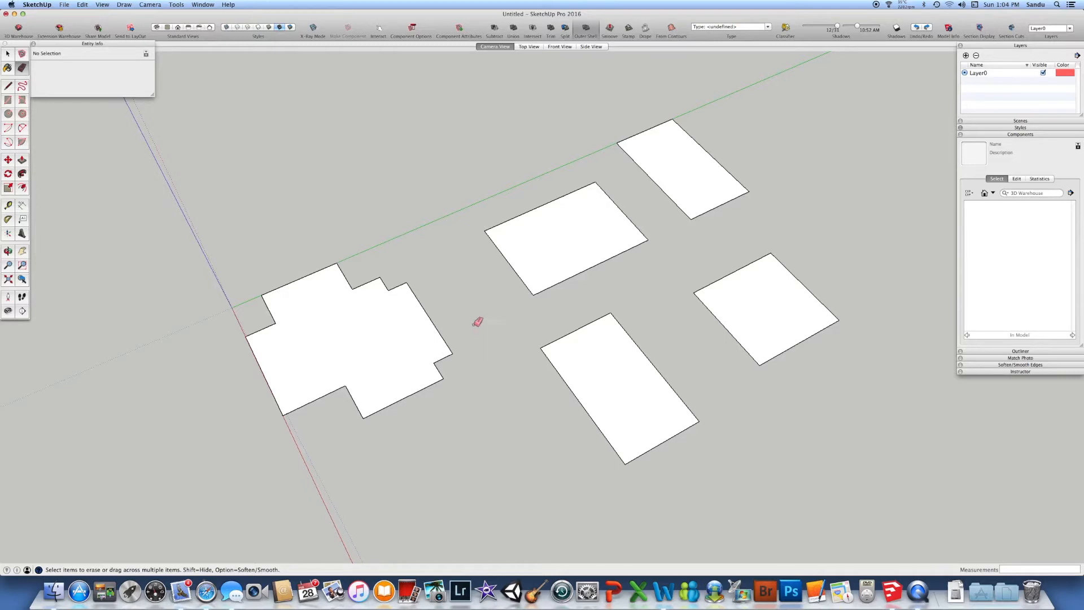
- Draw lengthwise midlines through the two copied rectangles nearest the green axis, joining the midpoints of their short sides
key(l)
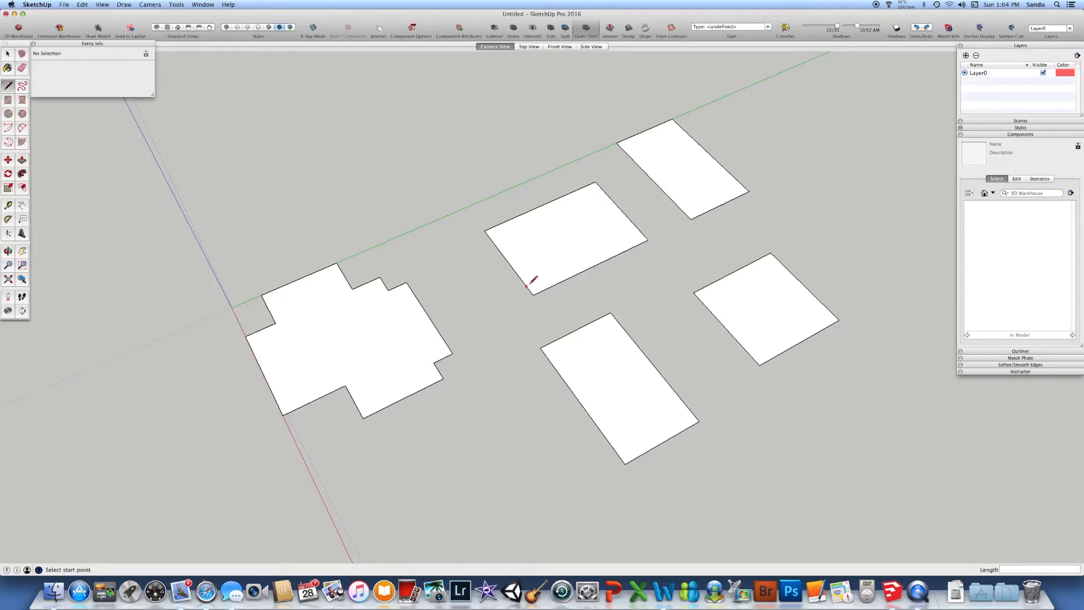
click(508, 261)
click(621, 210)
click(645, 131)
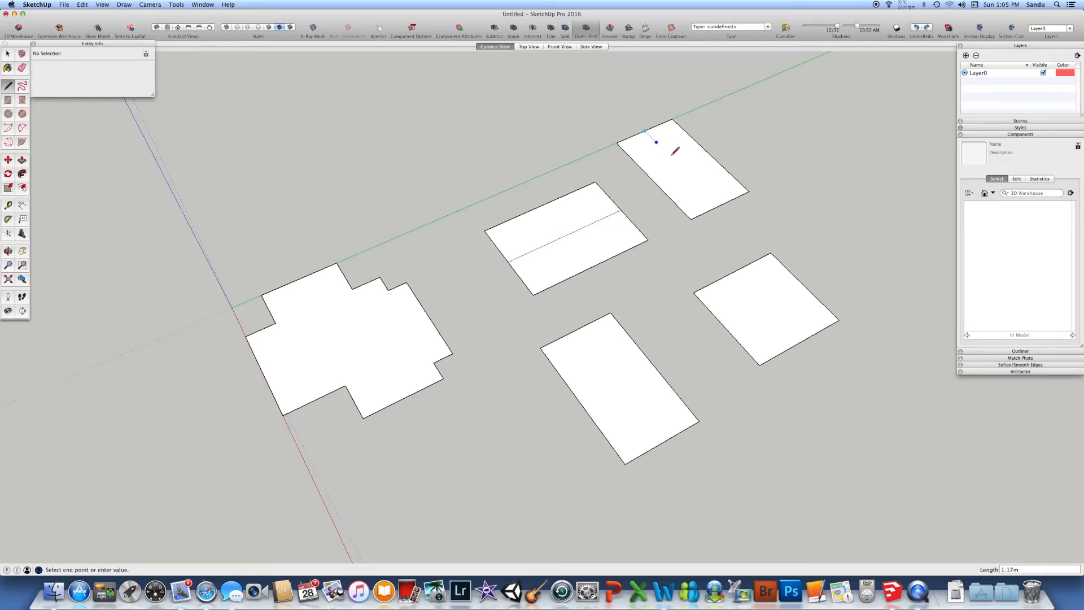
click(721, 205)
- Draw midlines through the two remaining copied rectangles, joining the midpoints of opposite sides
click(664, 442)
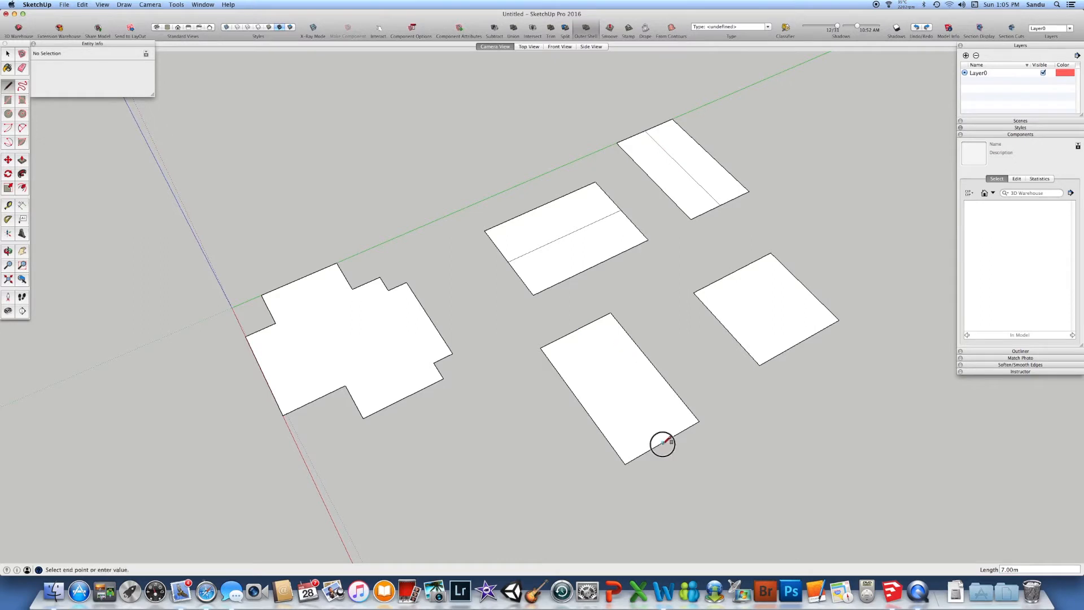
click(580, 327)
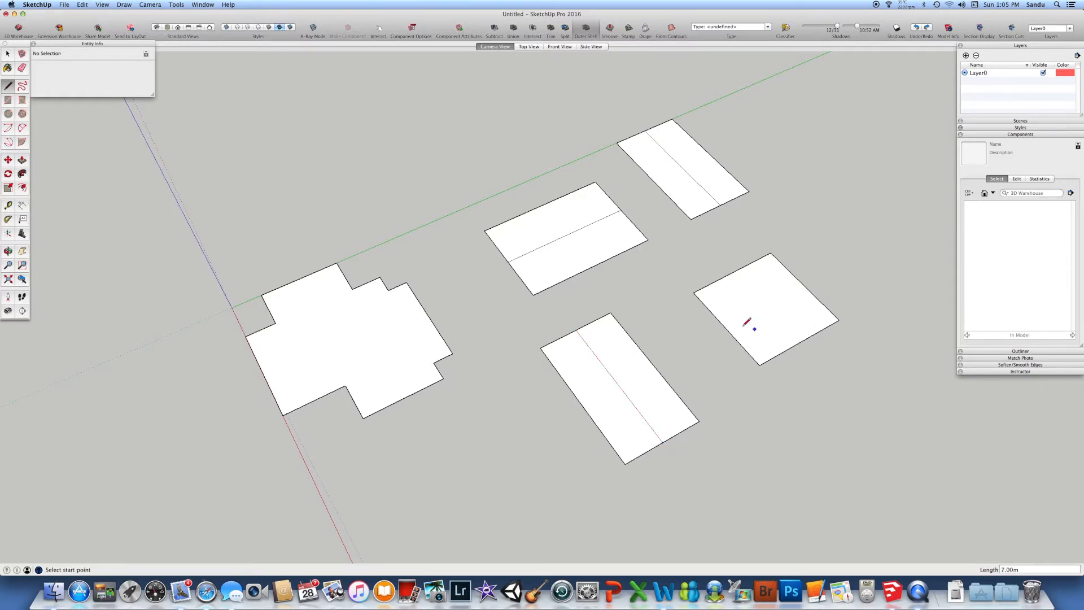
click(804, 285)
click(725, 327)
key(space)
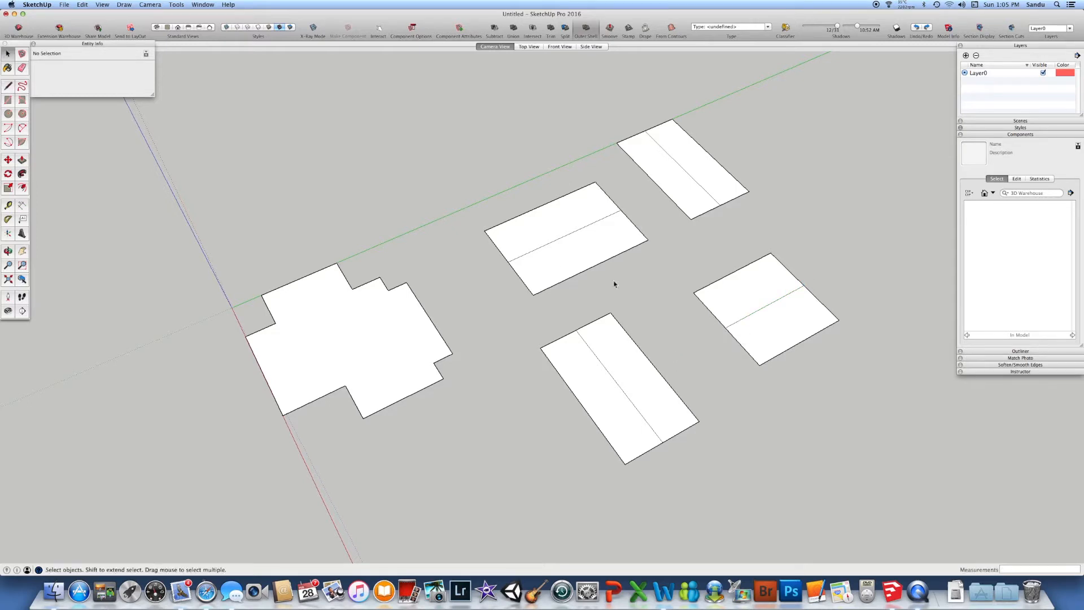
- Erase and redraw the half of the nearer green-axis rectangle's far short side between its midline and the corner nearest the green axis
click(497, 247)
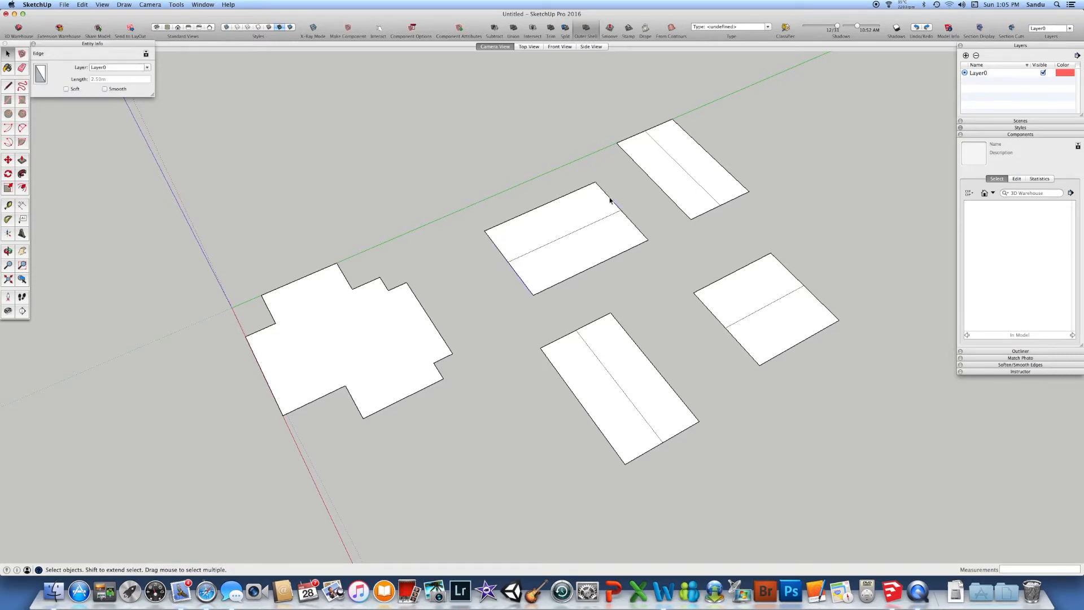
scroll(616, 197, up, 3)
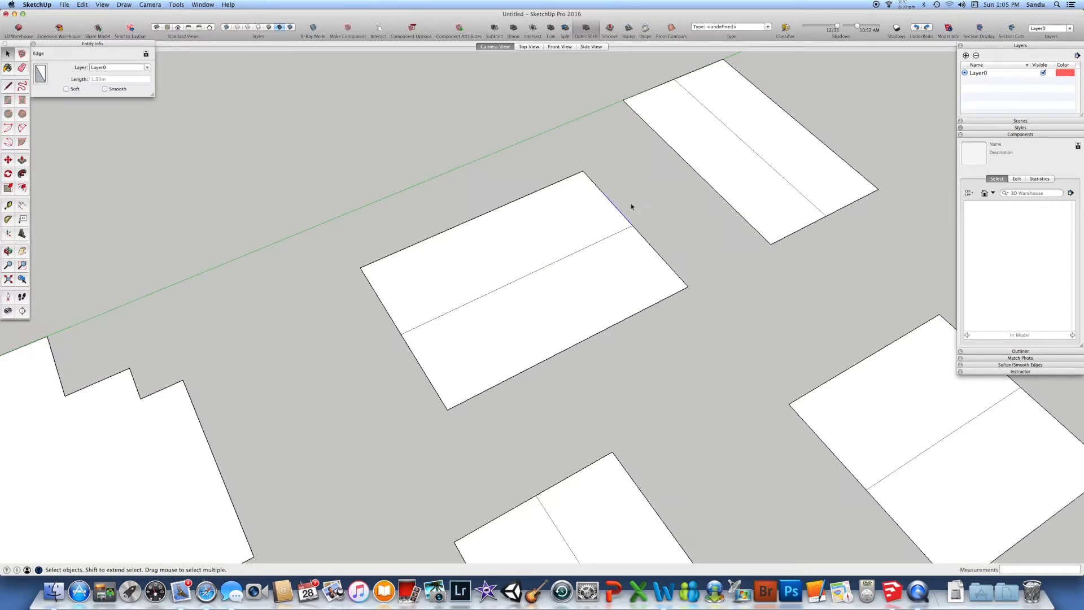
click(607, 242)
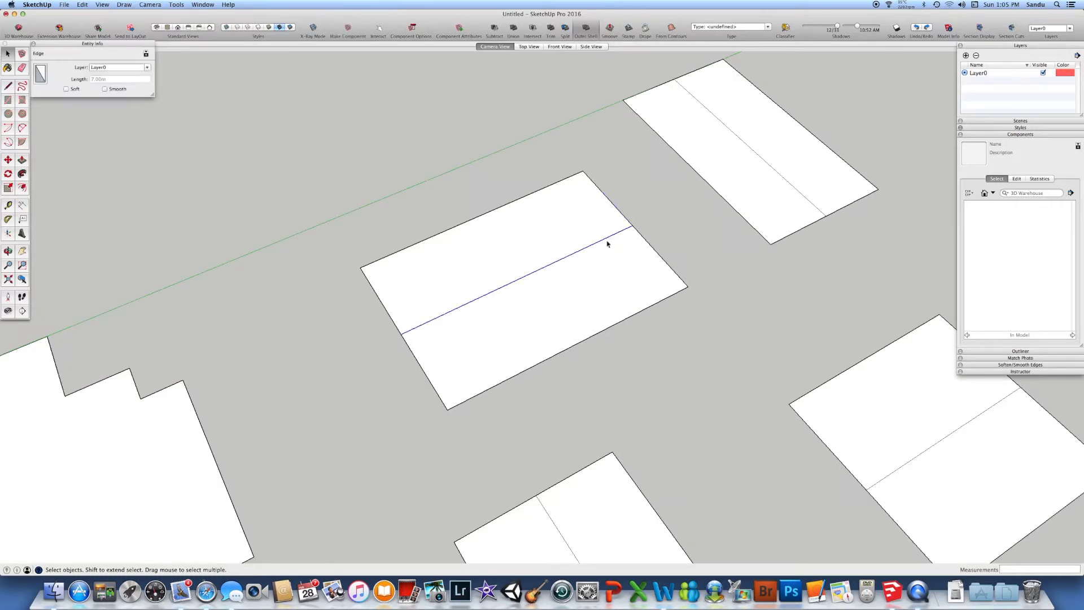
click(643, 197)
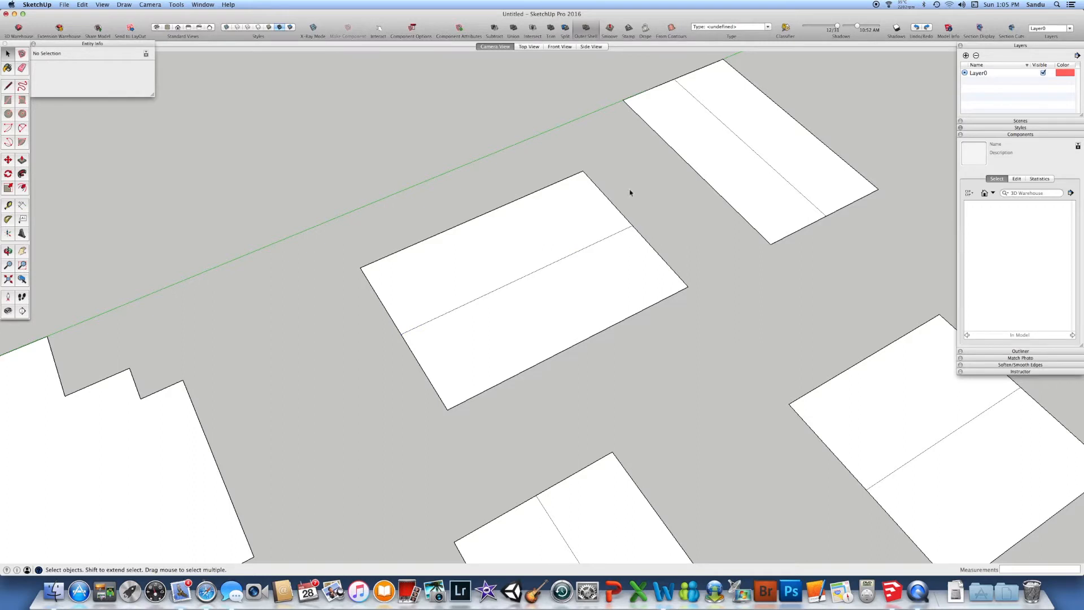
key(e)
click(618, 210)
click(597, 182)
key(l)
click(583, 170)
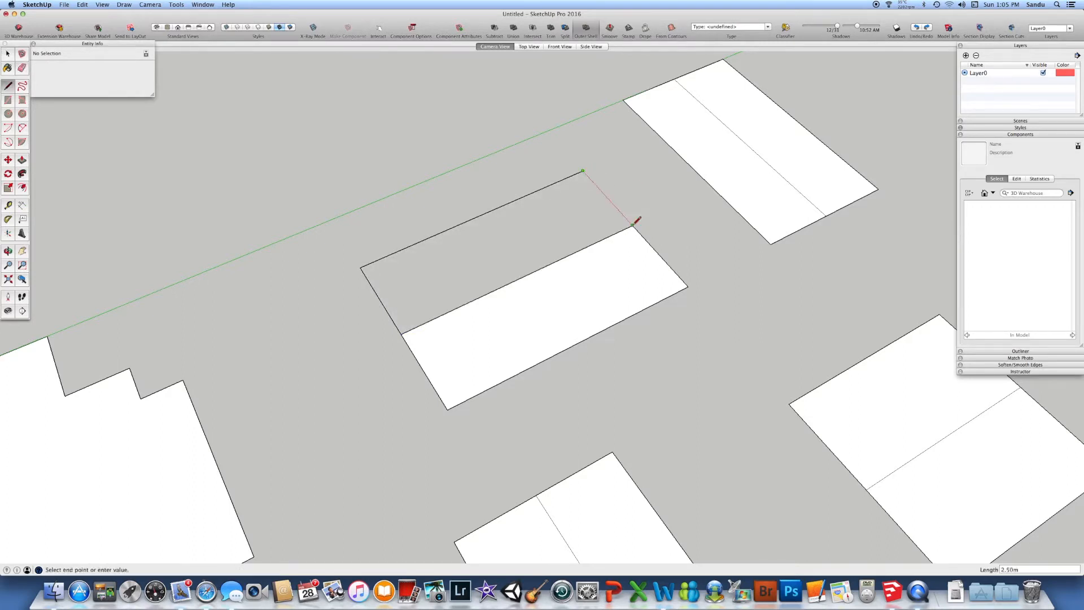
click(632, 225)
key(space)
- Erase and redraw the half edge between midline and corner on the second green-axis rectangle's short side facing away from the axis
click(650, 247)
click(797, 232)
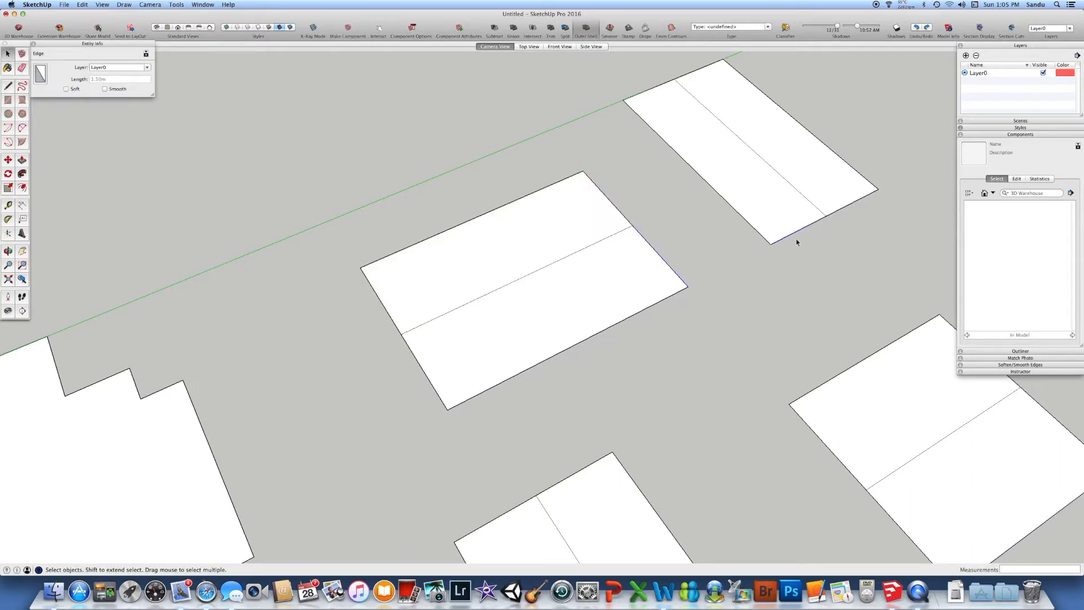
click(811, 237)
key(e)
click(810, 223)
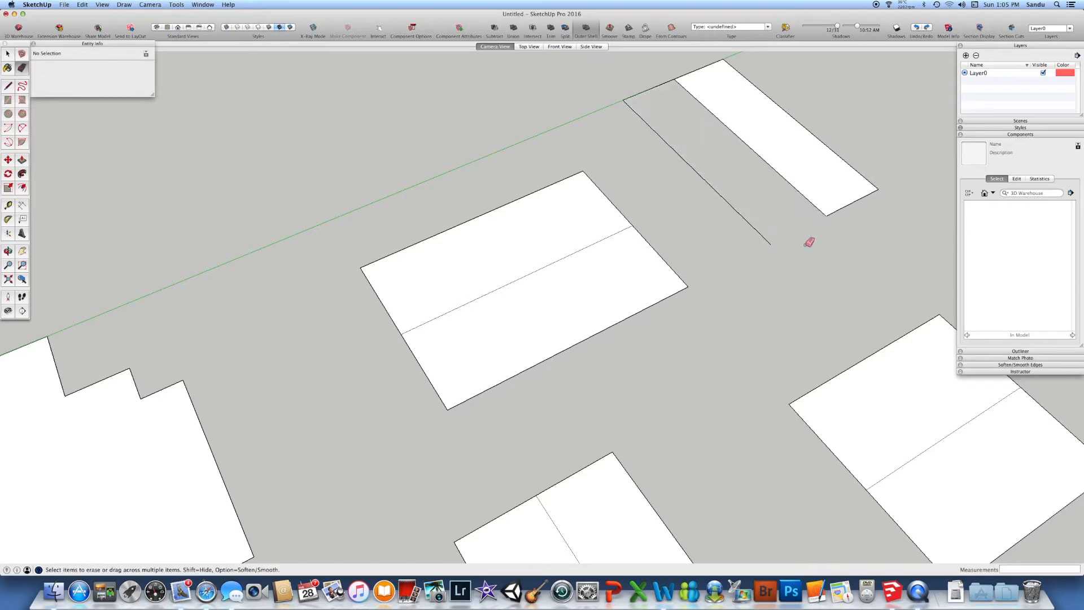
key(l)
click(826, 216)
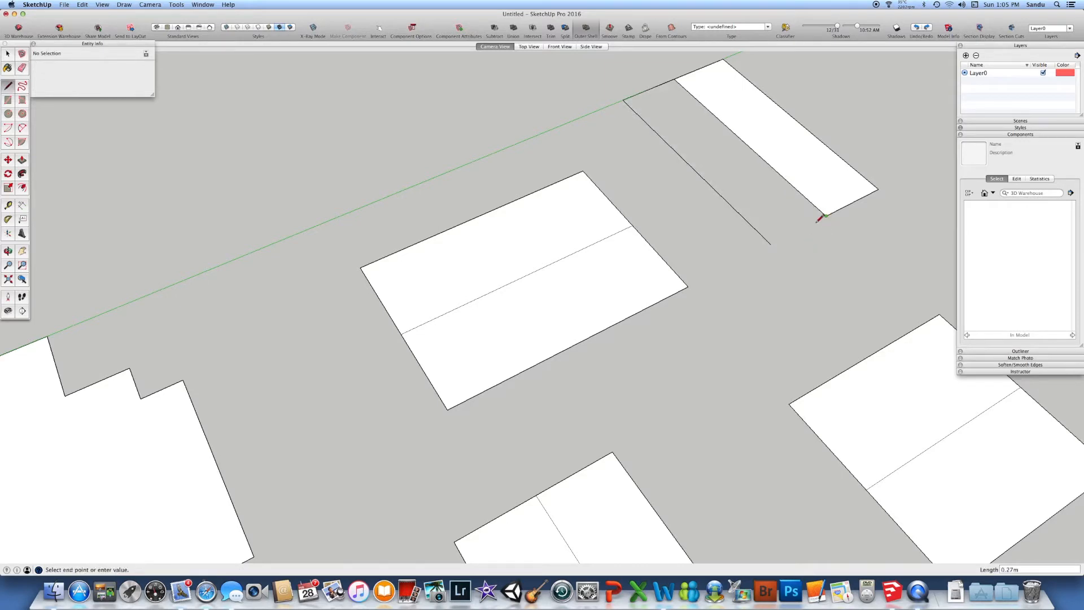
click(771, 244)
key(space)
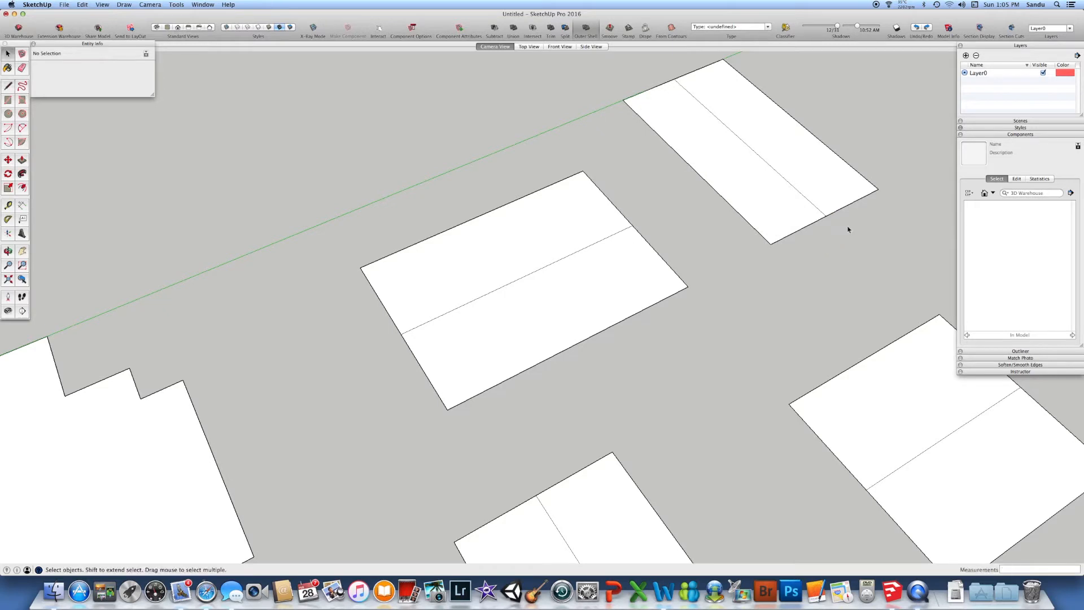
click(845, 207)
shift+click(707, 66)
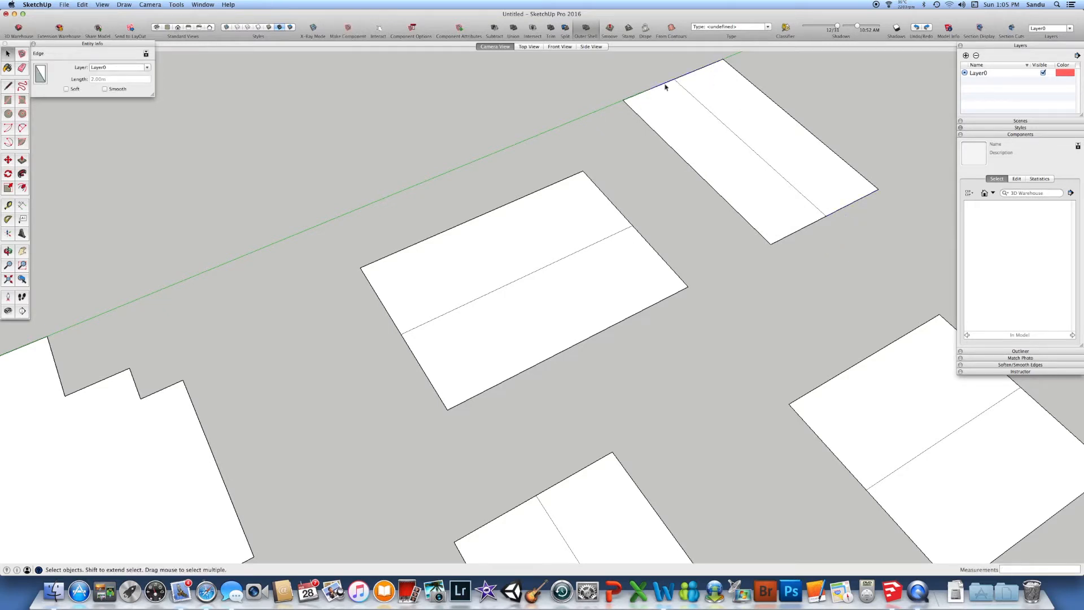
click(683, 200)
- Erase and redraw the outer half edge between midline and corner on the outermost rectangle's side facing the floor plan
scroll(683, 200, down, 2)
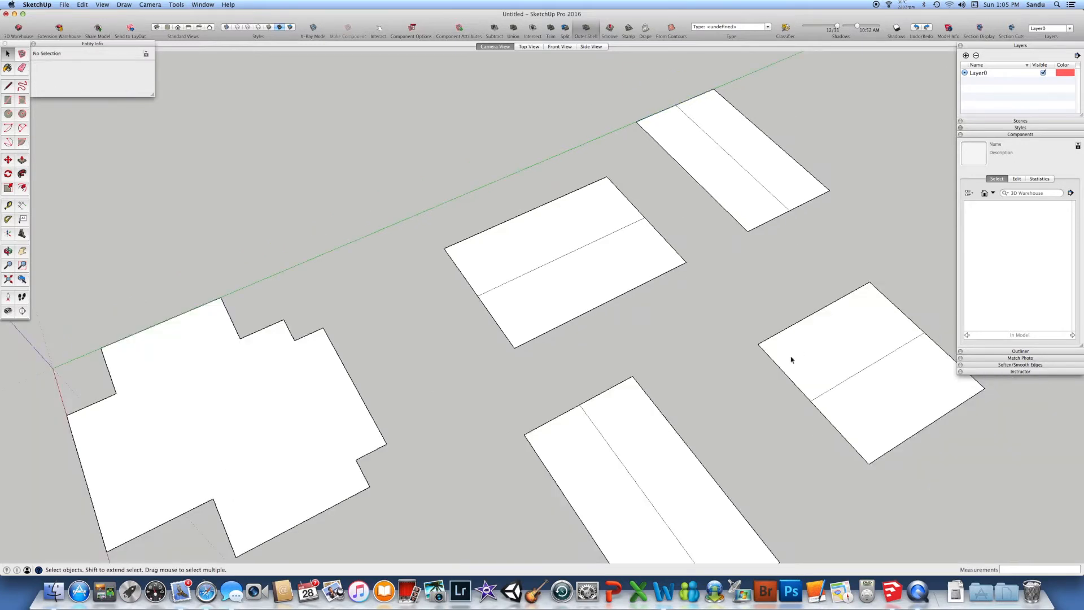
scroll(791, 360, up, 4)
scroll(785, 384, down, 3)
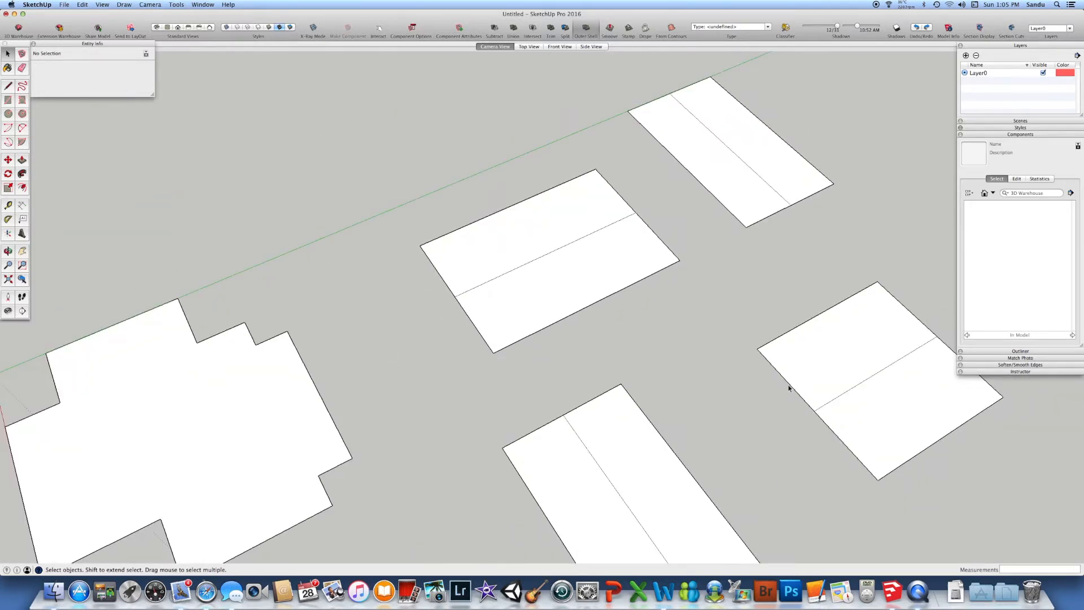
click(817, 415)
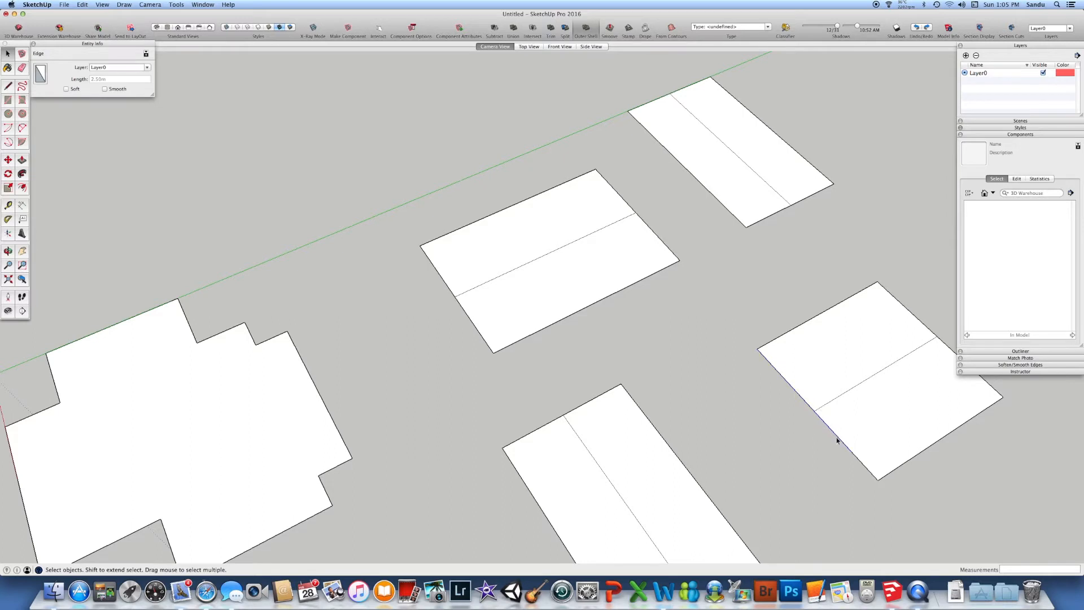
click(825, 476)
key(e)
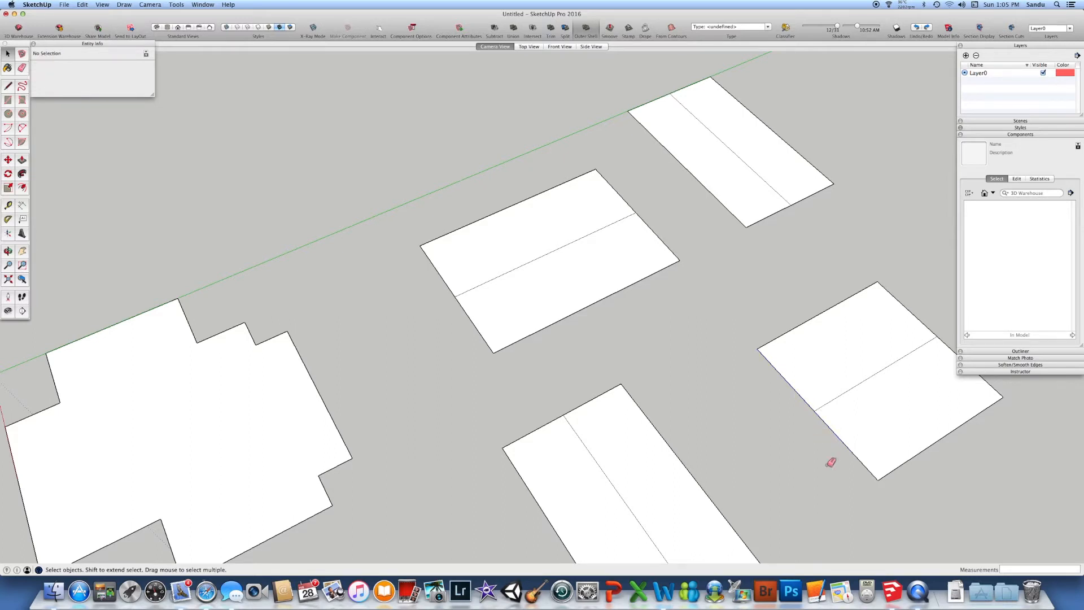
click(851, 450)
click(850, 449)
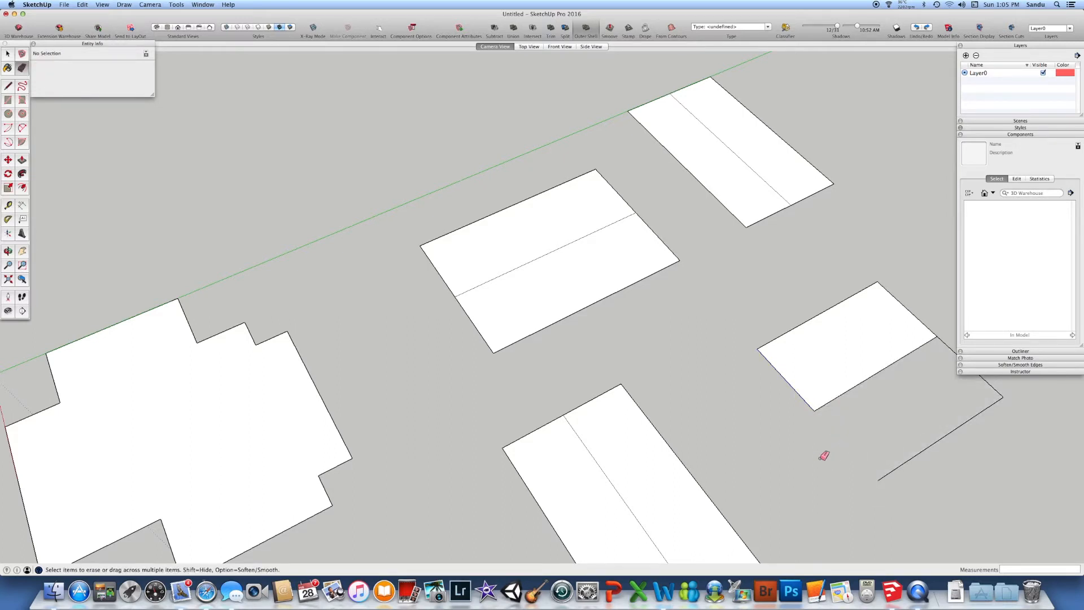
key(l)
click(814, 411)
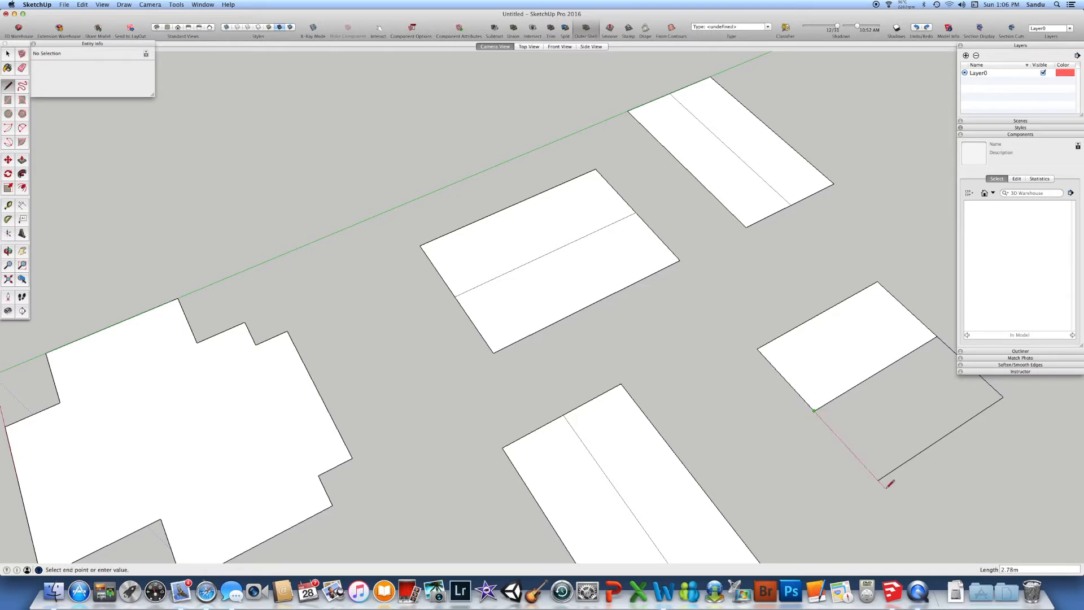
click(878, 480)
scroll(825, 473, down, 3)
key(space)
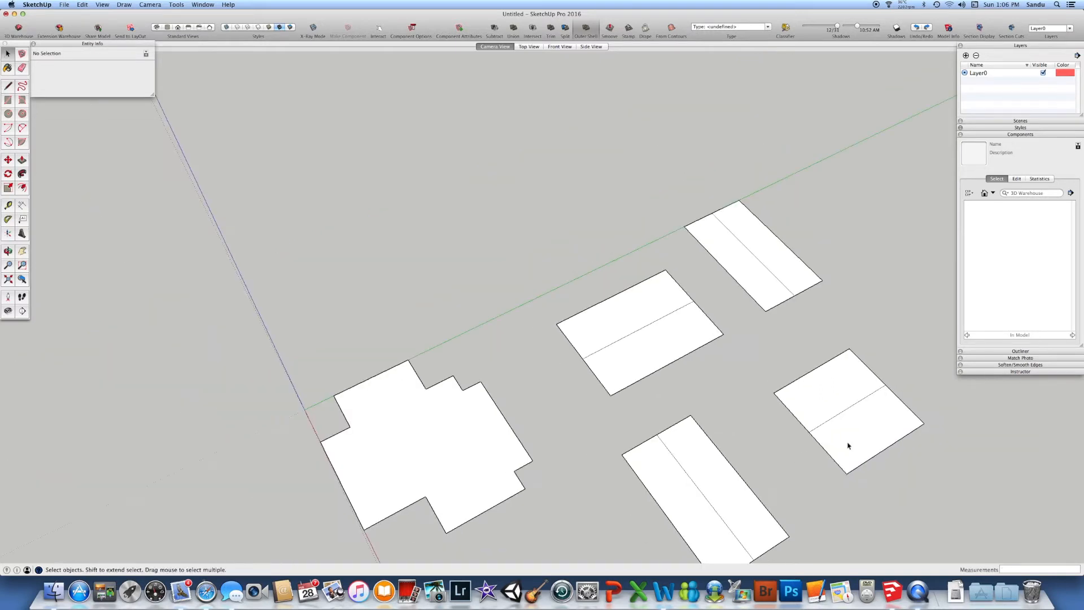
- Erase and redraw the half edge between midline and far corner on the long narrow rectangle's short side facing the green axis
click(899, 401)
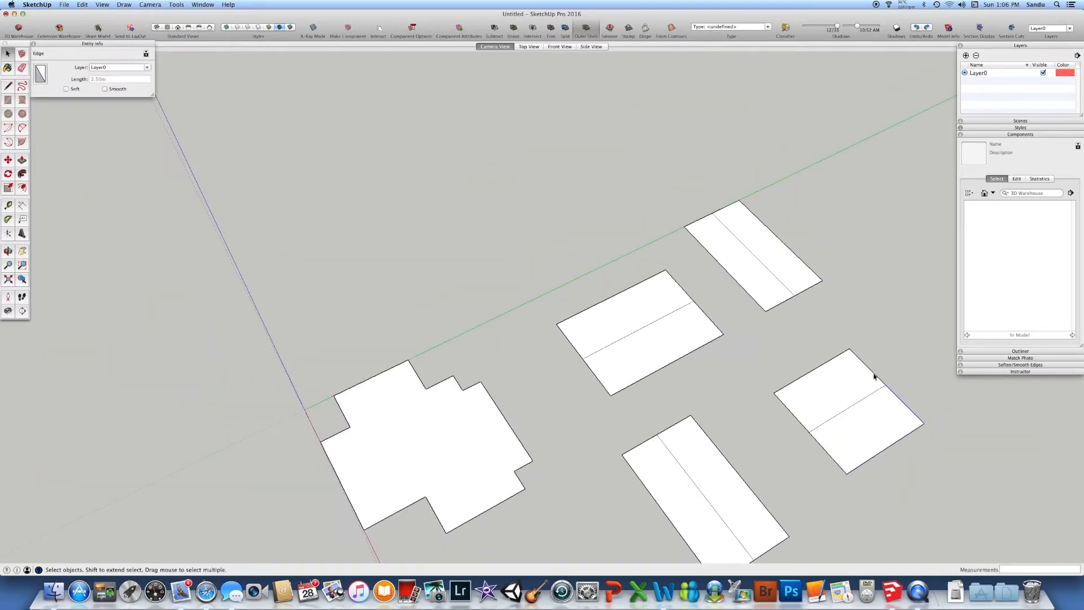
middle_drag(813, 383, 787, 412)
scroll(684, 452, up, 2)
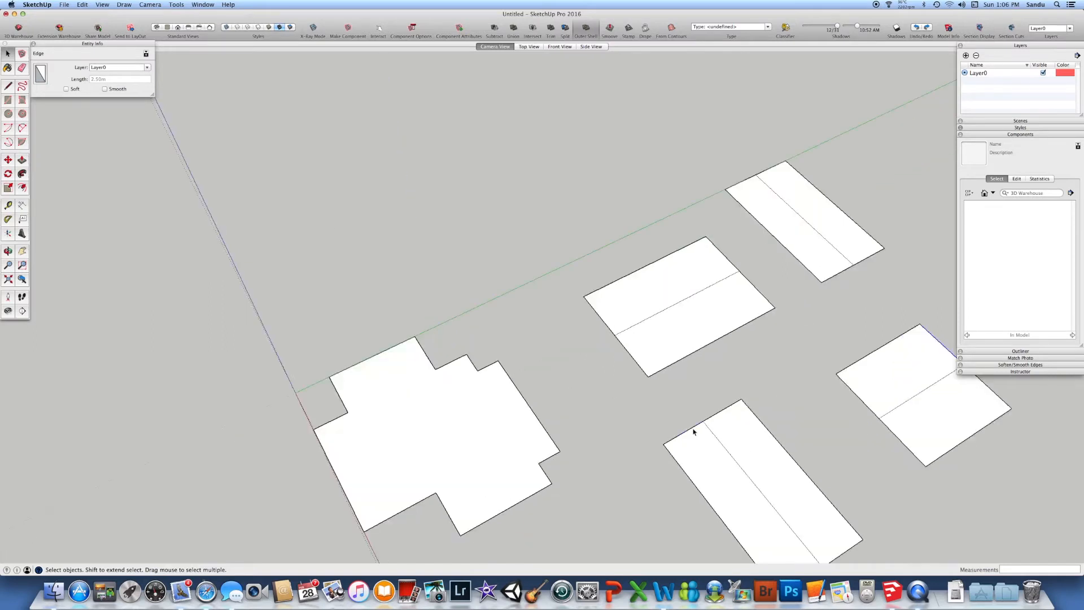
key(e)
click(717, 413)
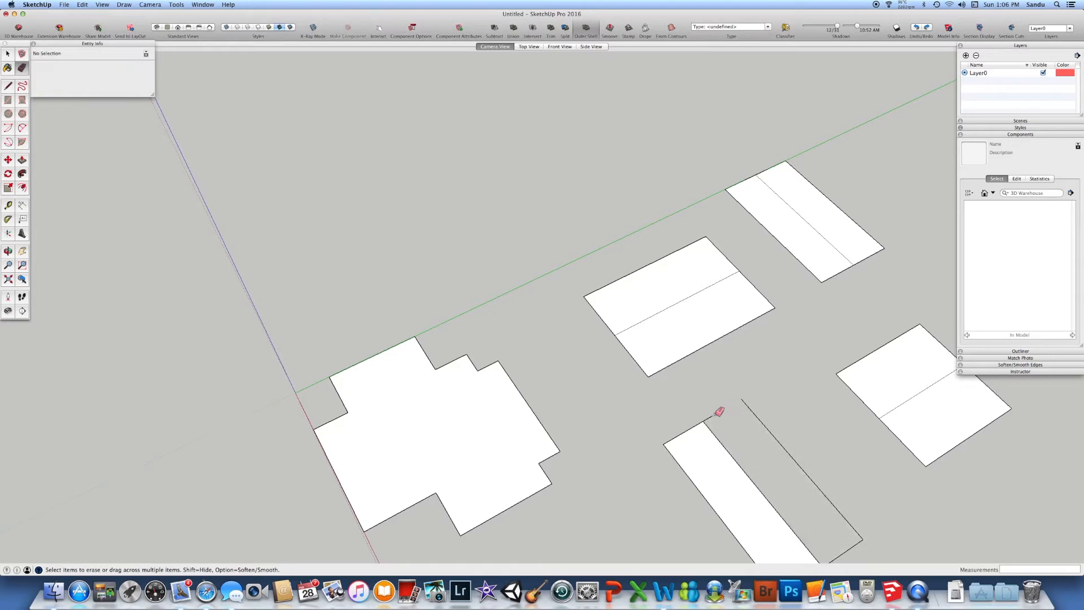
key(l)
click(703, 421)
click(741, 400)
- Check whether the long narrow rectangle's outer short side is split into separate edges at the midline
scroll(786, 511, down, 3)
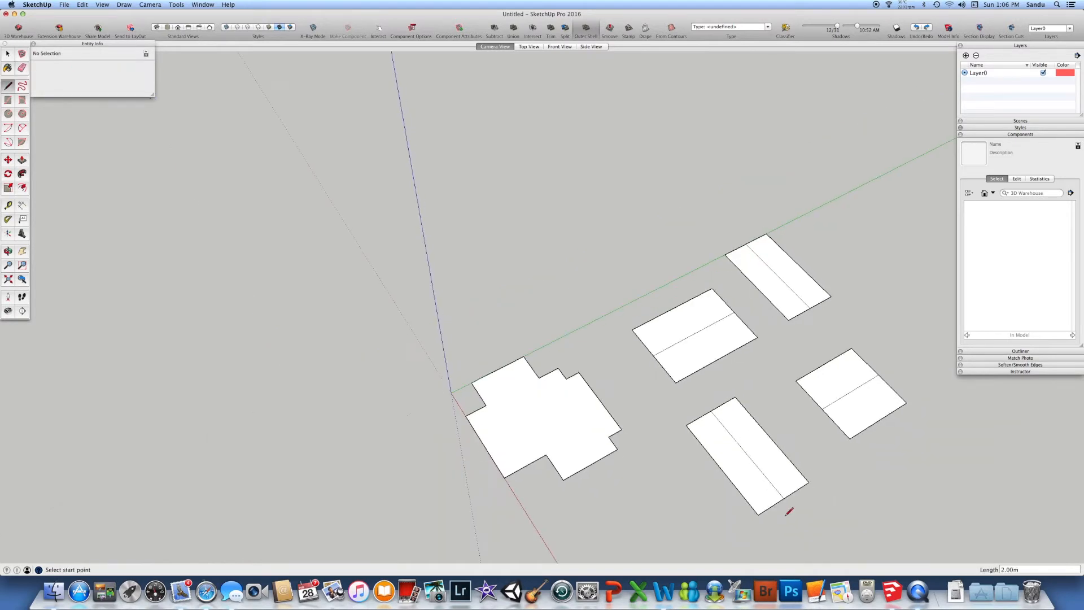
scroll(795, 513, up, 3)
scroll(794, 513, up, 1)
key(space)
click(757, 494)
click(765, 494)
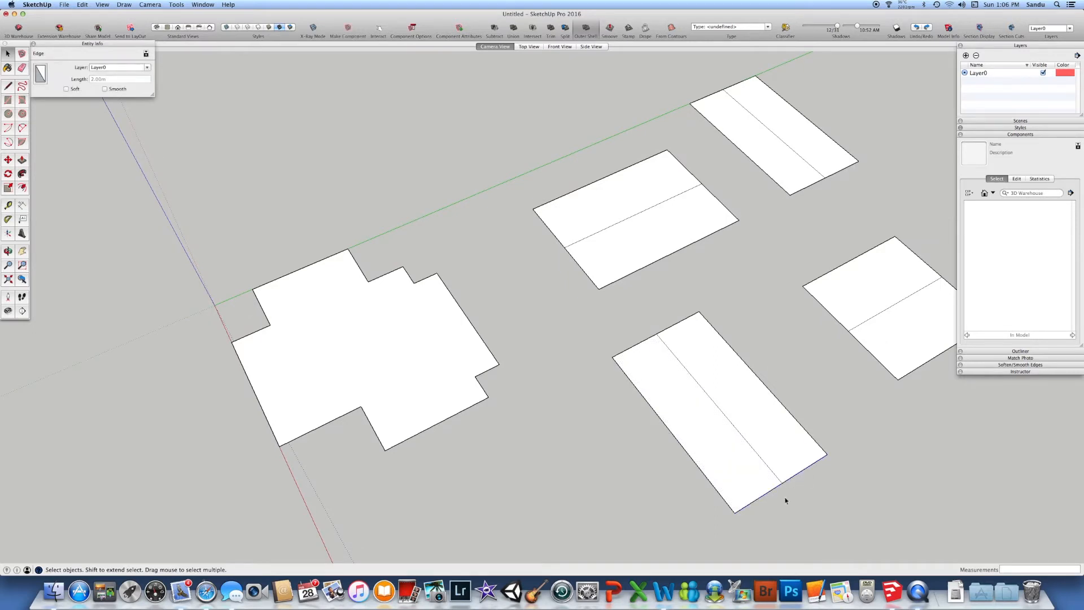
scroll(786, 500, down, 2)
click(785, 539)
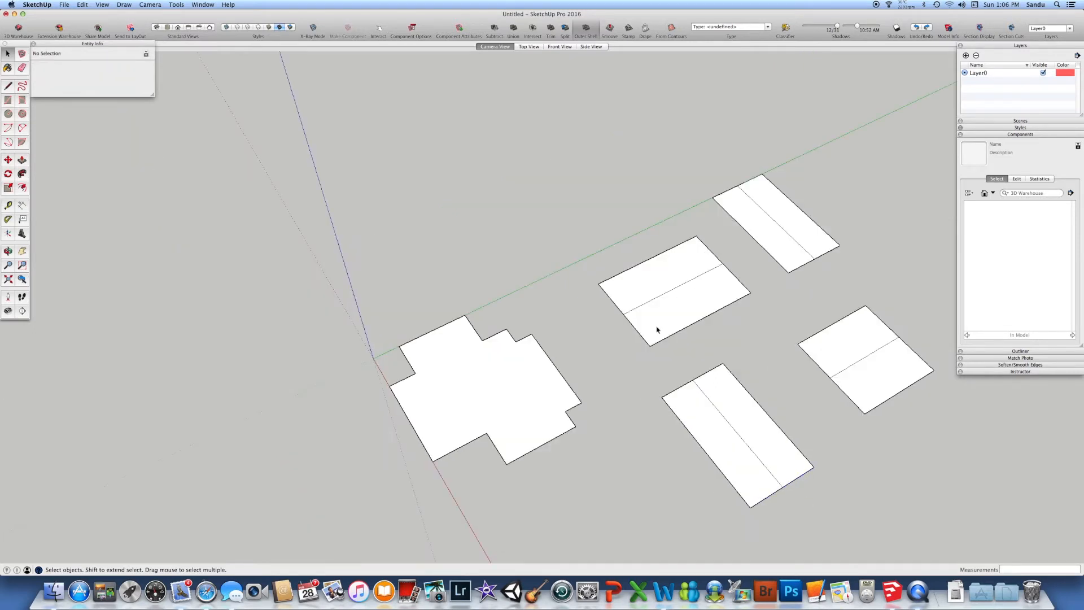
- Inspect the two half faces of the copied rectangle nearest the floor plan along the green axis
scroll(644, 315, up, 2)
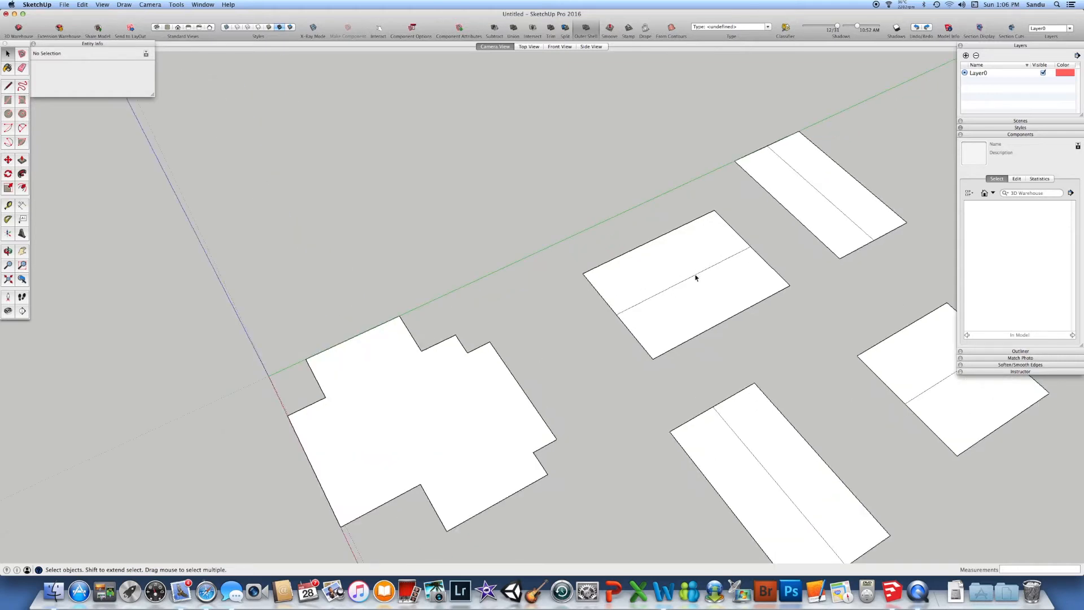
scroll(652, 351, up, 2)
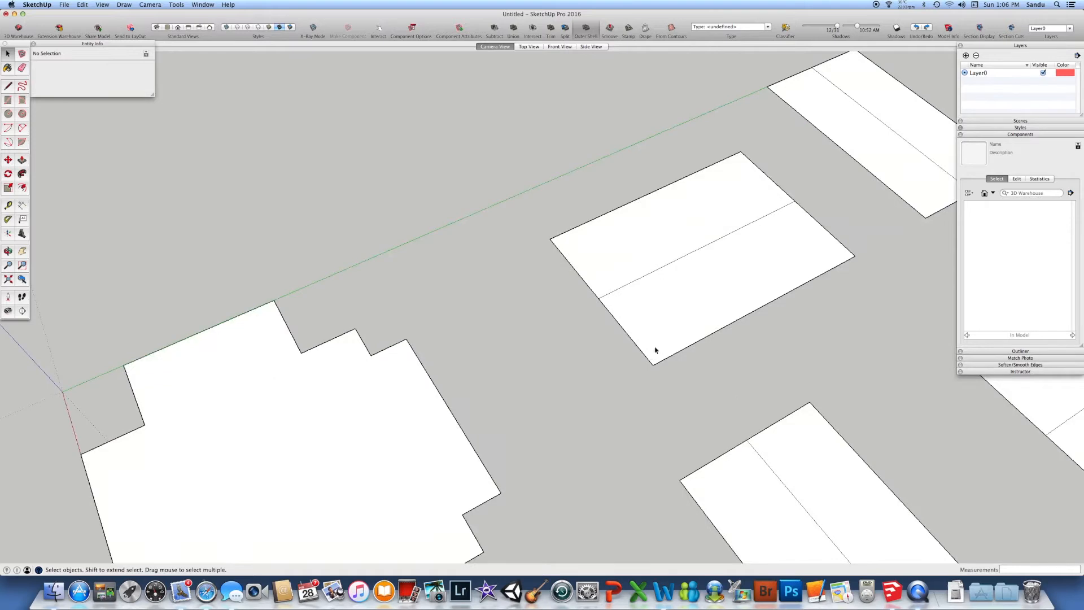
scroll(662, 364, down, 1)
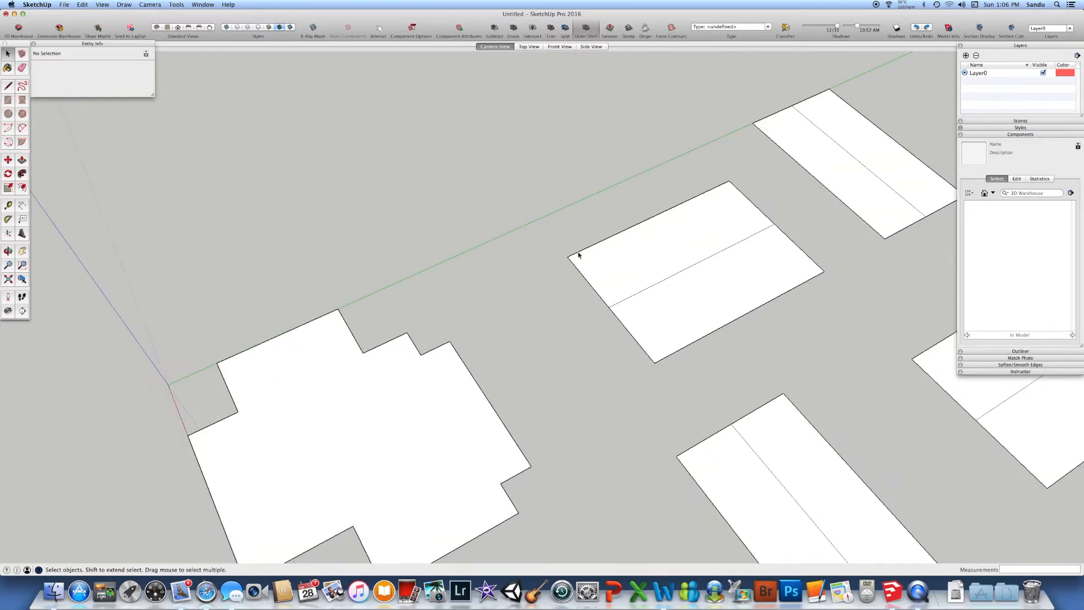
scroll(603, 283, down, 2)
scroll(743, 256, up, 1)
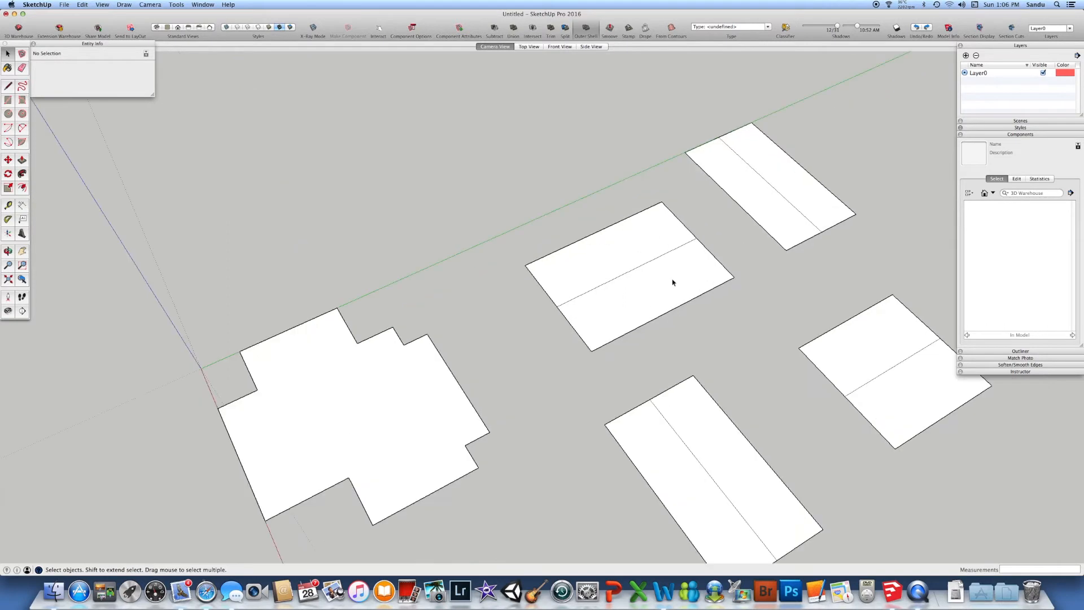
click(596, 289)
click(633, 310)
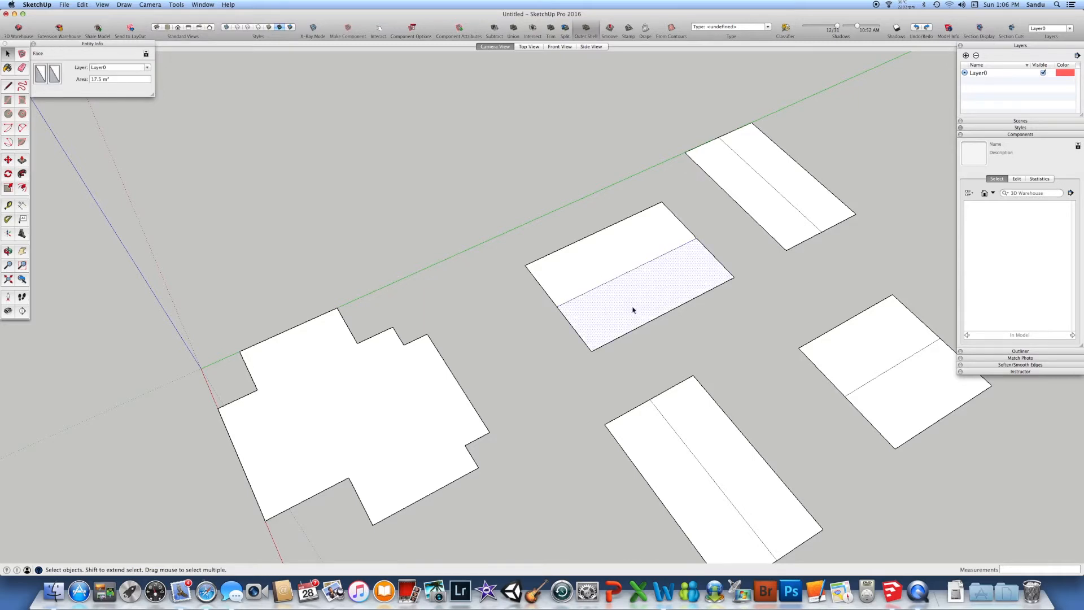
- Draw a square from that rectangle's corner nearest the floor plan and green axis, reaching to the midline
key(r)
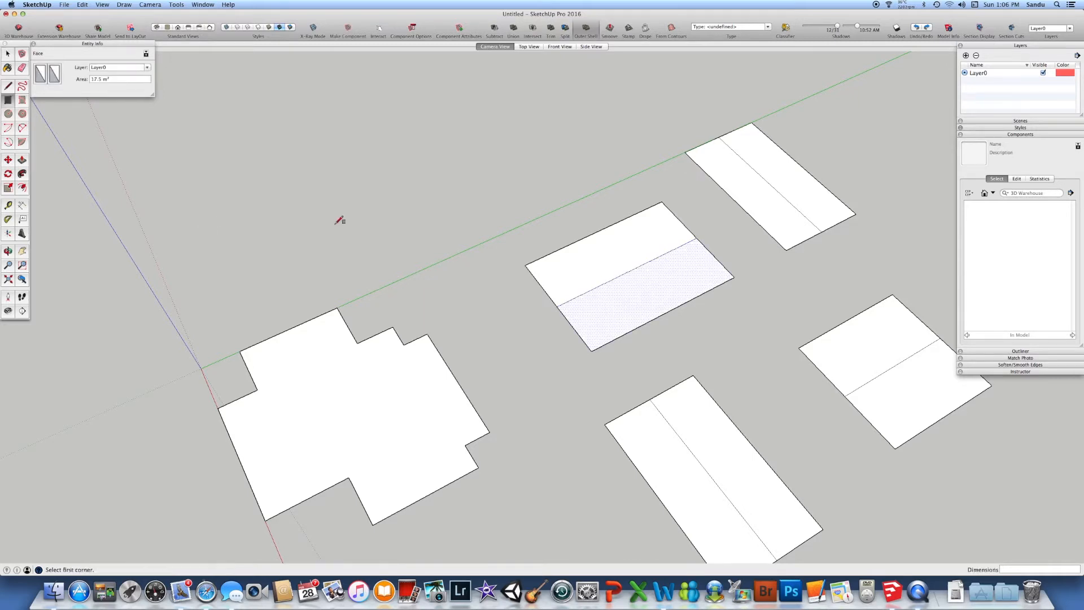
click(526, 264)
key(Escape)
- Draw two diagonal hip lines about 3.54 m long from the near short side's corners to the square's corner on the midline
key(l)
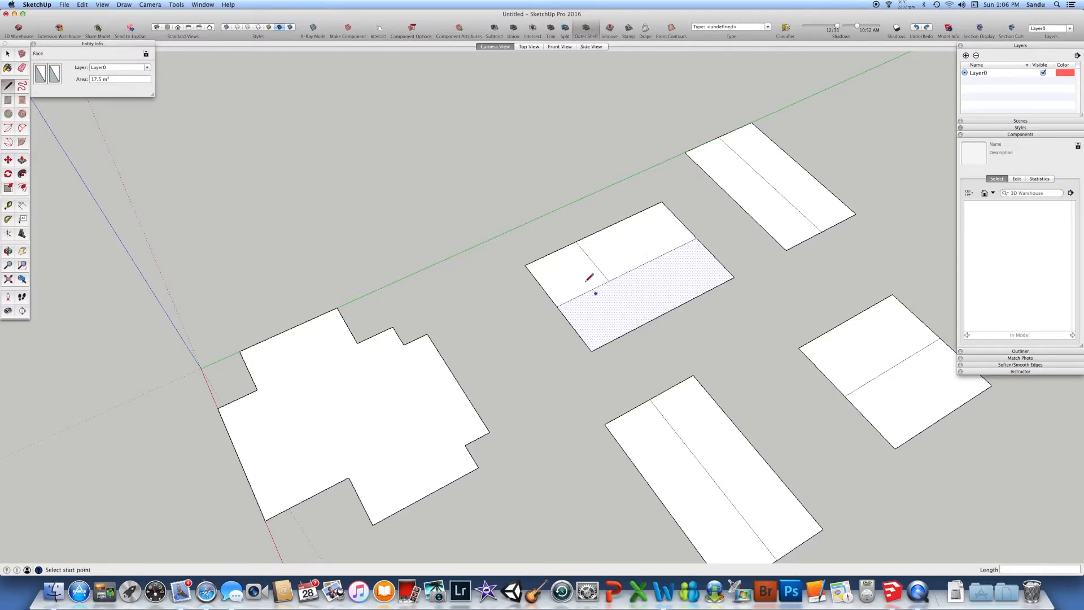
click(525, 265)
click(609, 281)
click(609, 281)
click(591, 351)
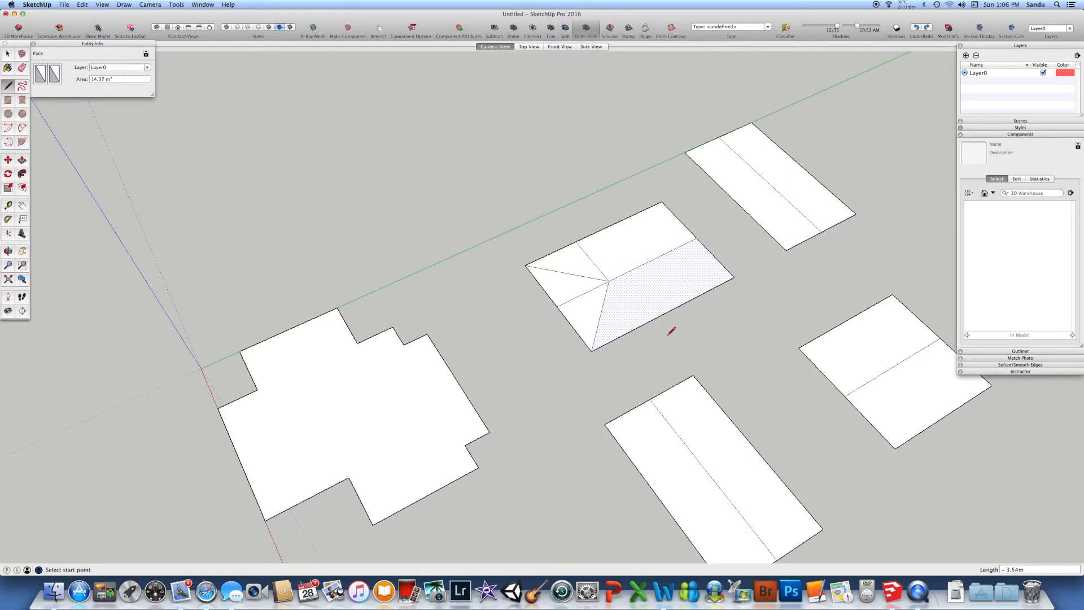
- Draw a 2.5 by 2.5 m square from the same rectangle's far corner on the green-axis side, reaching to the midline
key(r)
click(662, 202)
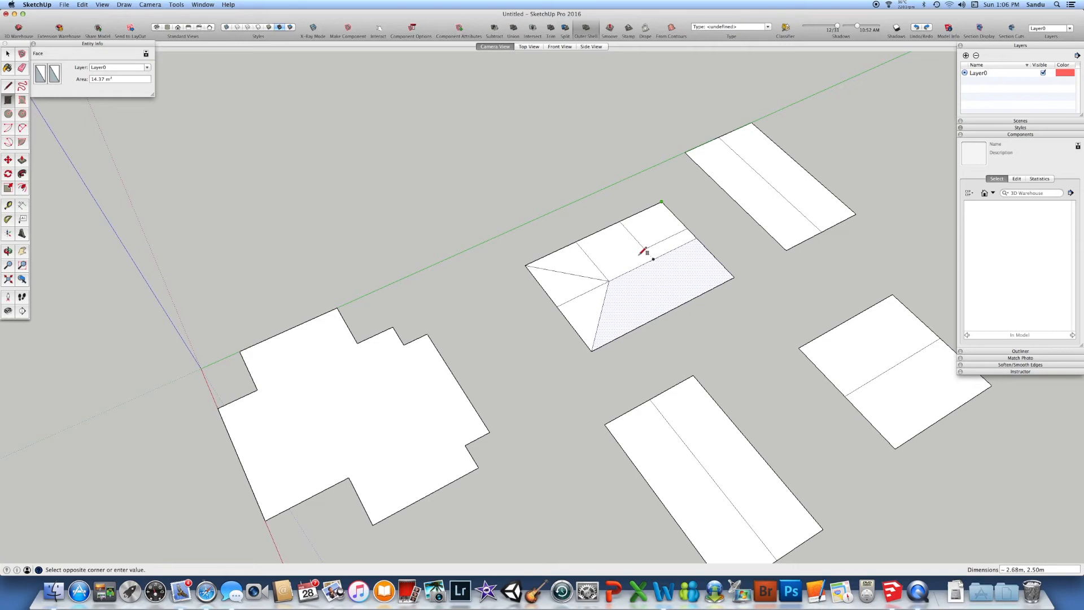
scroll(654, 258, up, 5)
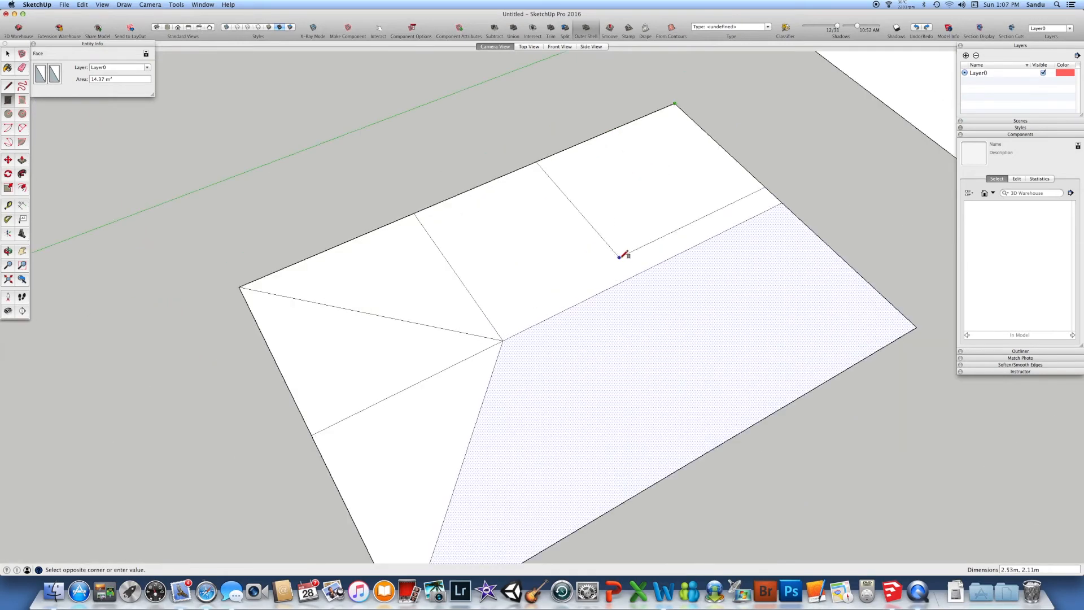
text(2.5,2.5)
key(Return)
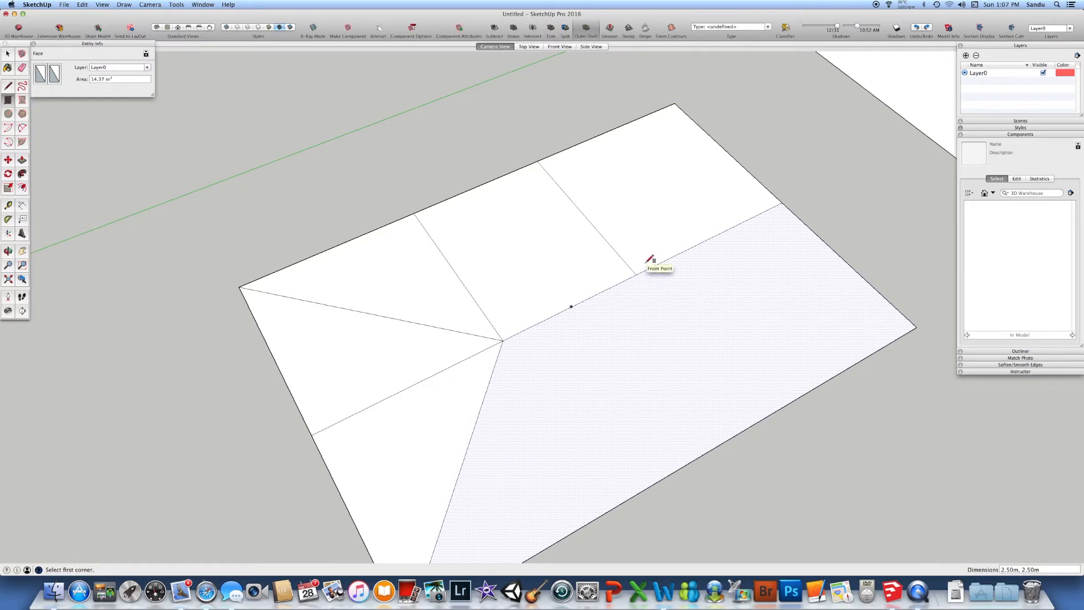
- Draw two diagonal hip lines about 3.54 m long from the far short side's corners to the second square's corner on the midline
key(l)
click(675, 103)
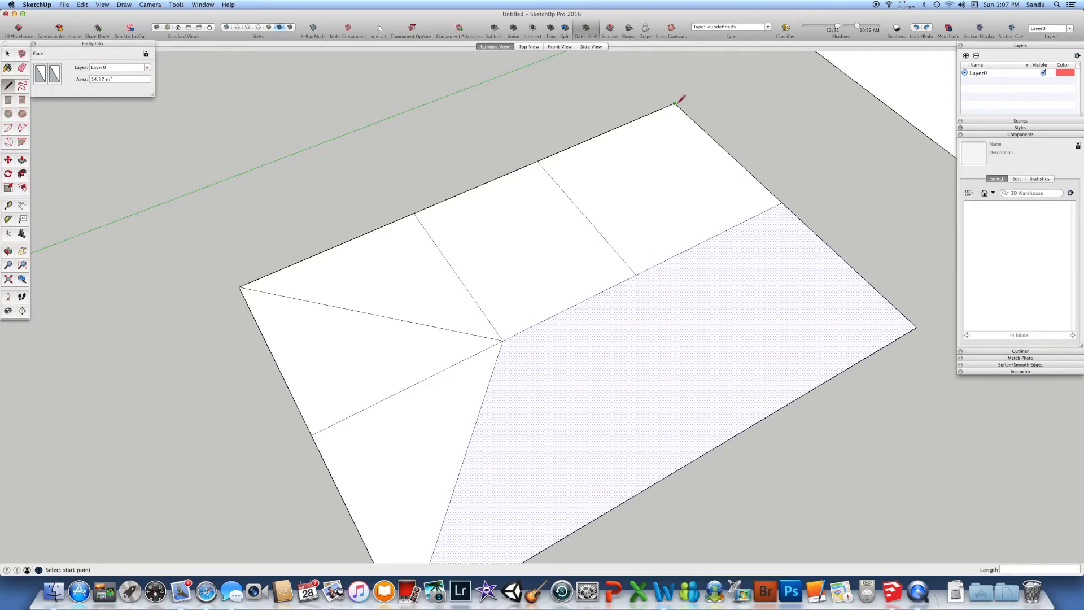
click(637, 275)
click(916, 327)
click(636, 274)
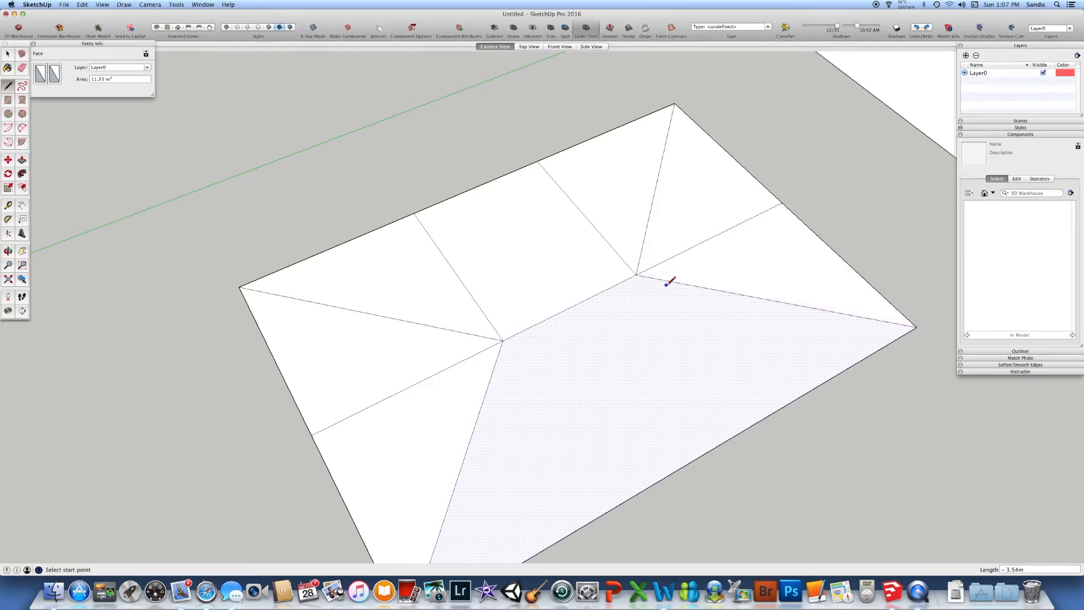
- Erase the leftover square sides and the midline pieces beyond the hip points, keeping only the ridge and four hips
key(e)
click(617, 251)
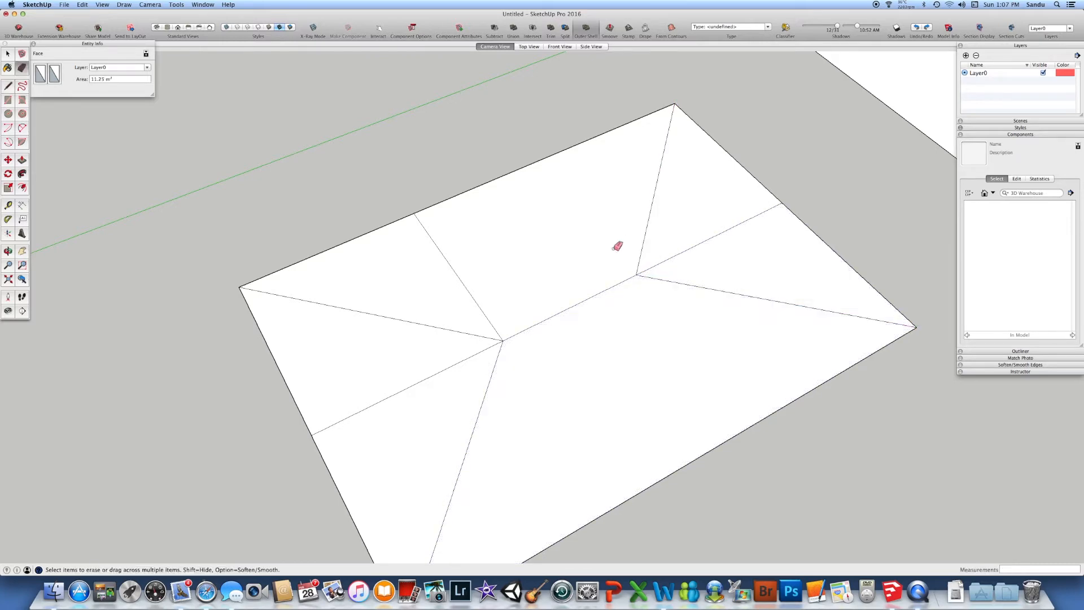
click(466, 275)
click(470, 357)
click(676, 254)
- Measure half of this rectangle's short side and raise its ridge line 2.5 m along the blue axis
scroll(585, 332, down, 6)
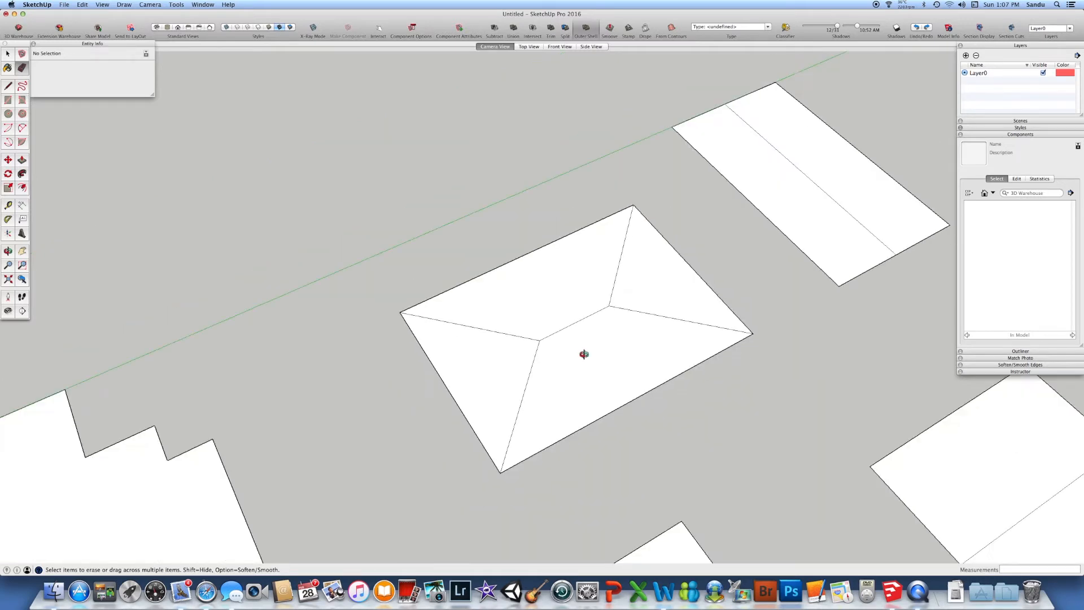
middle_drag(583, 354, 631, 300)
scroll(599, 375, up, 3)
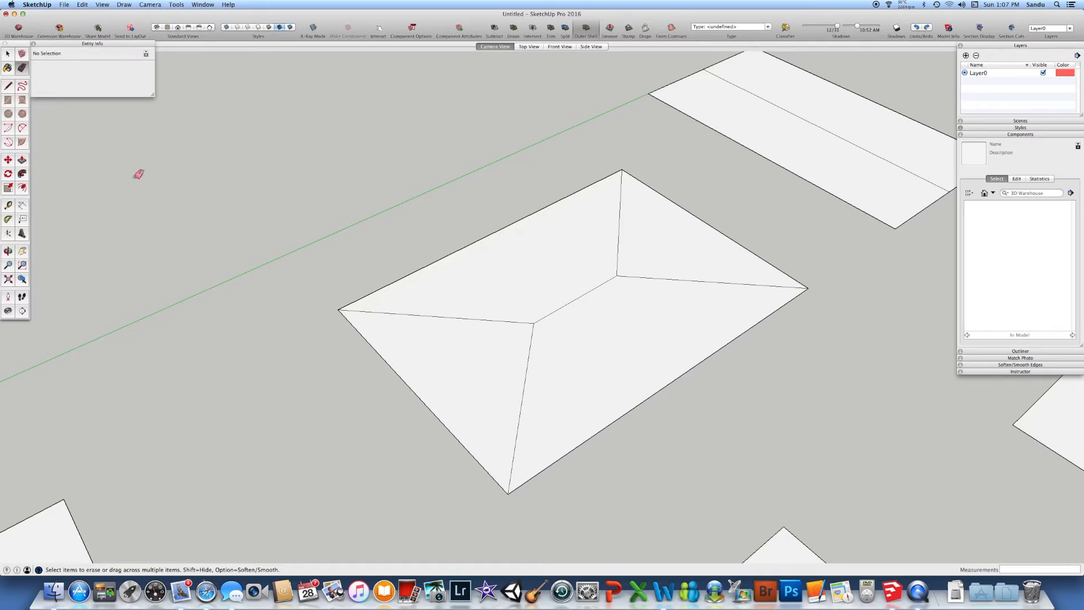
key(t)
click(337, 309)
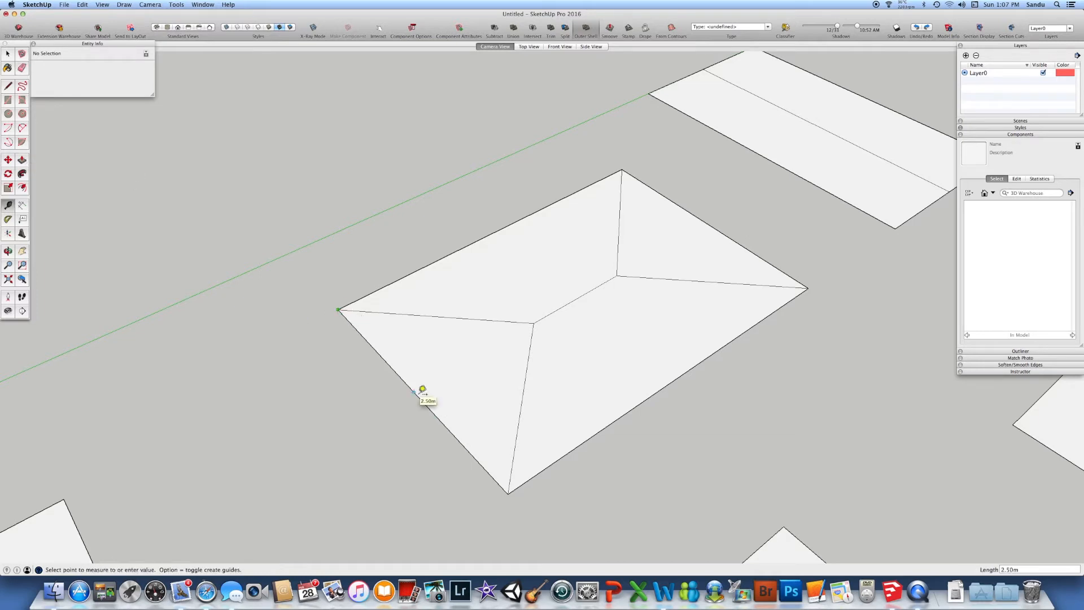
key(Escape)
key(space)
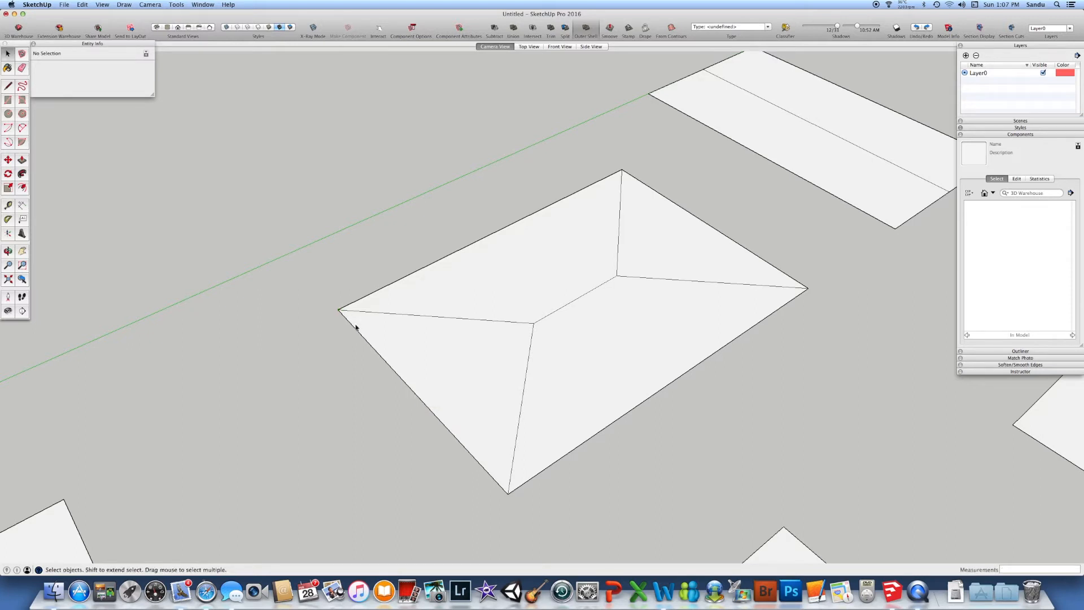
click(551, 314)
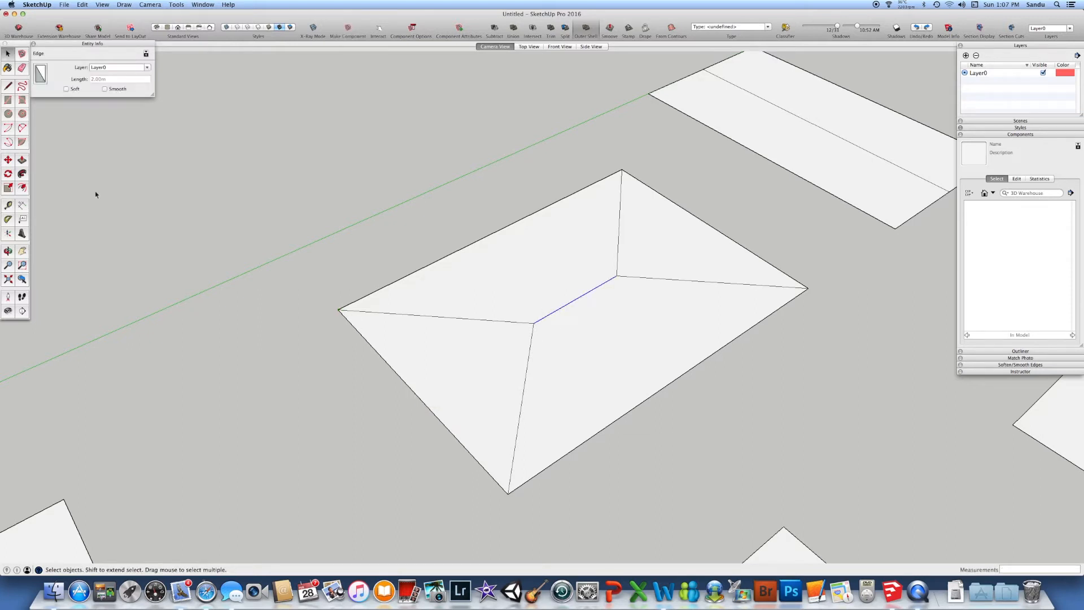
click(8, 160)
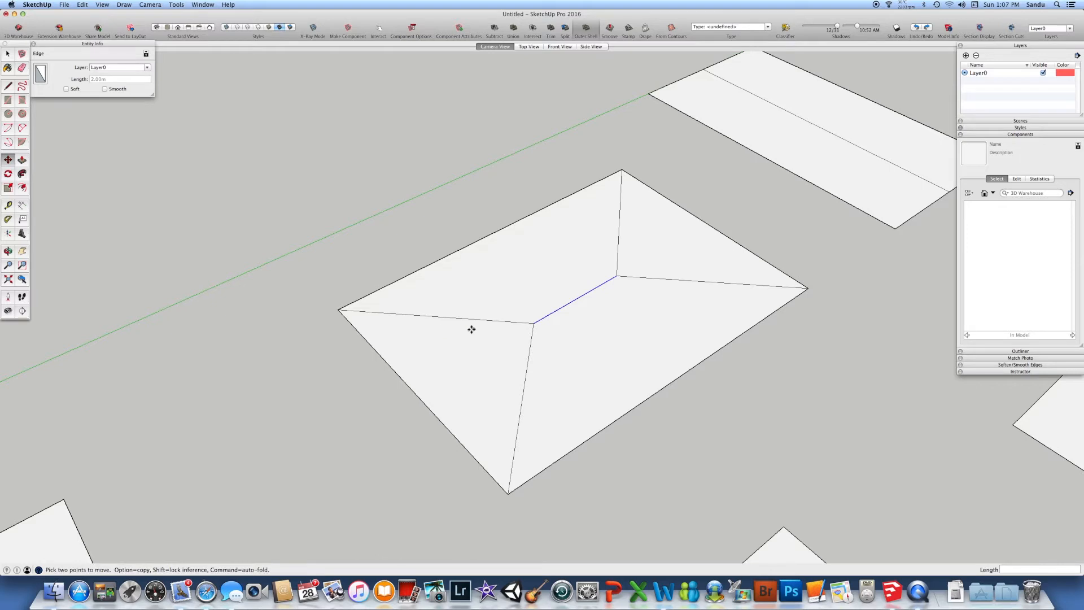
click(534, 323)
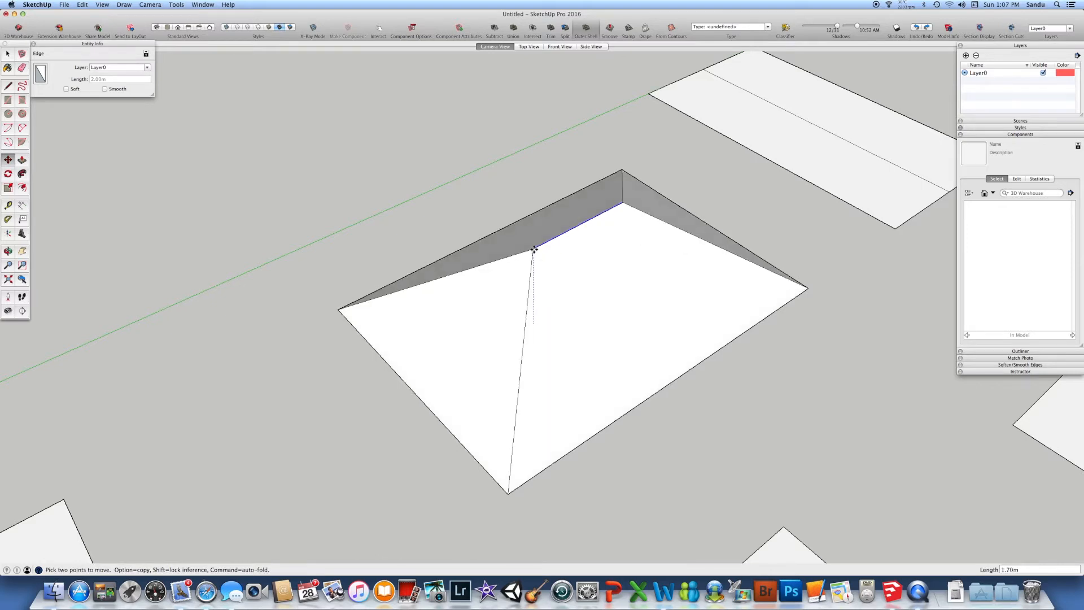
text(2.5)
key(Return)
key(space)
- Measure half of the short side on the neighbouring rectangle touching the green axis and raise its full midline along the blue axis
middle_drag(534, 249, 692, 297)
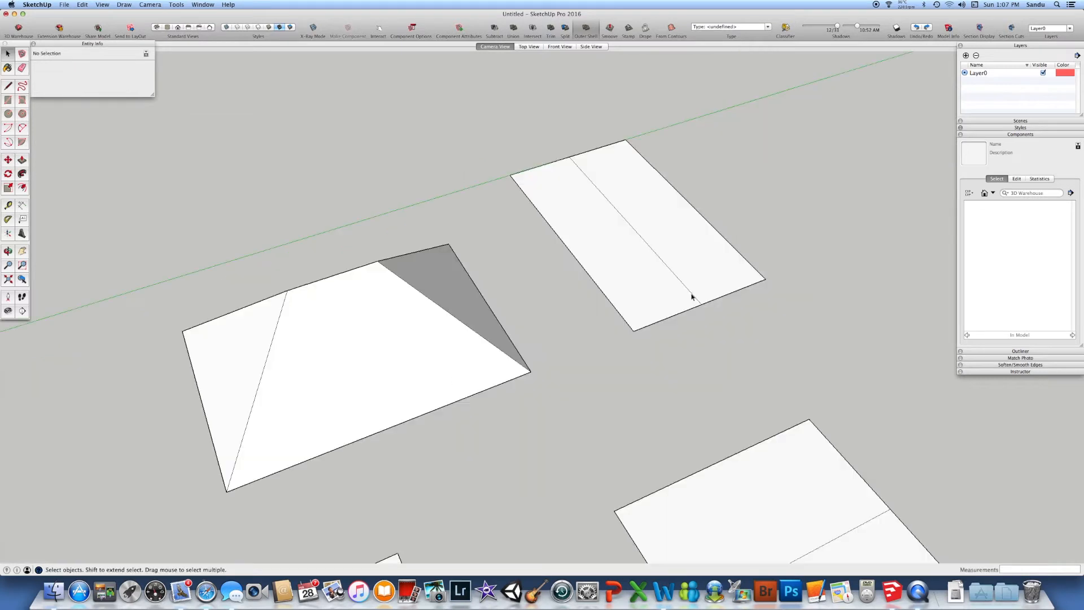
click(691, 299)
click(709, 333)
key(t)
click(634, 330)
click(702, 302)
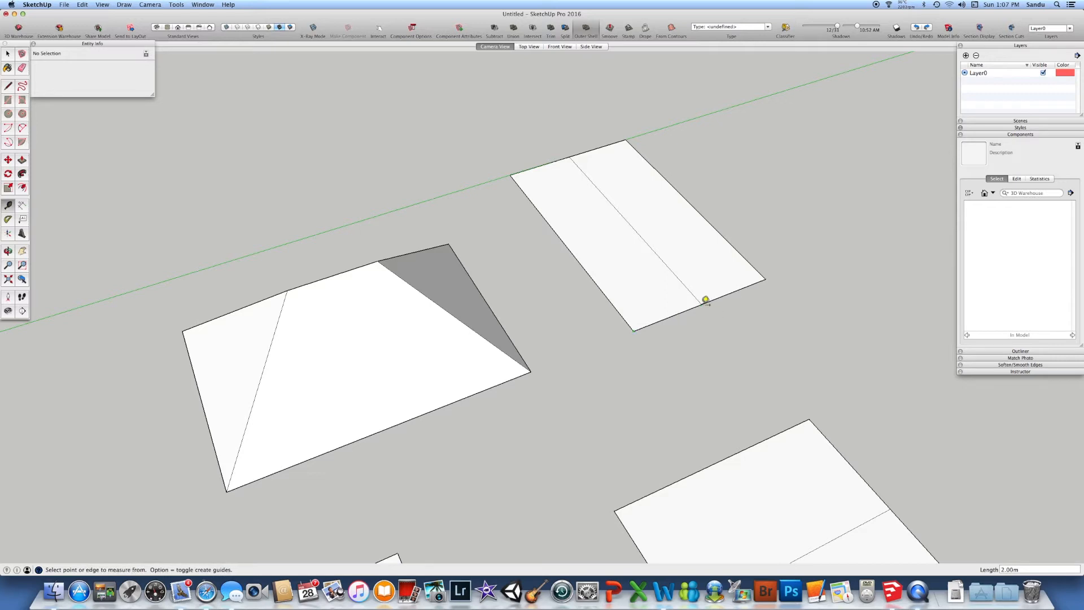
key(space)
click(682, 282)
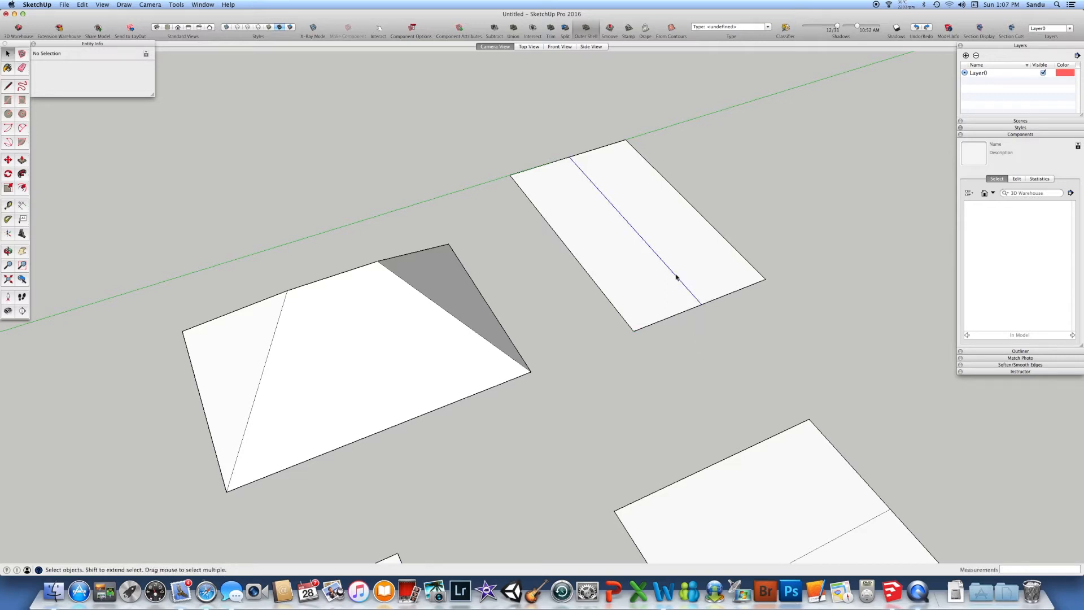
key(m)
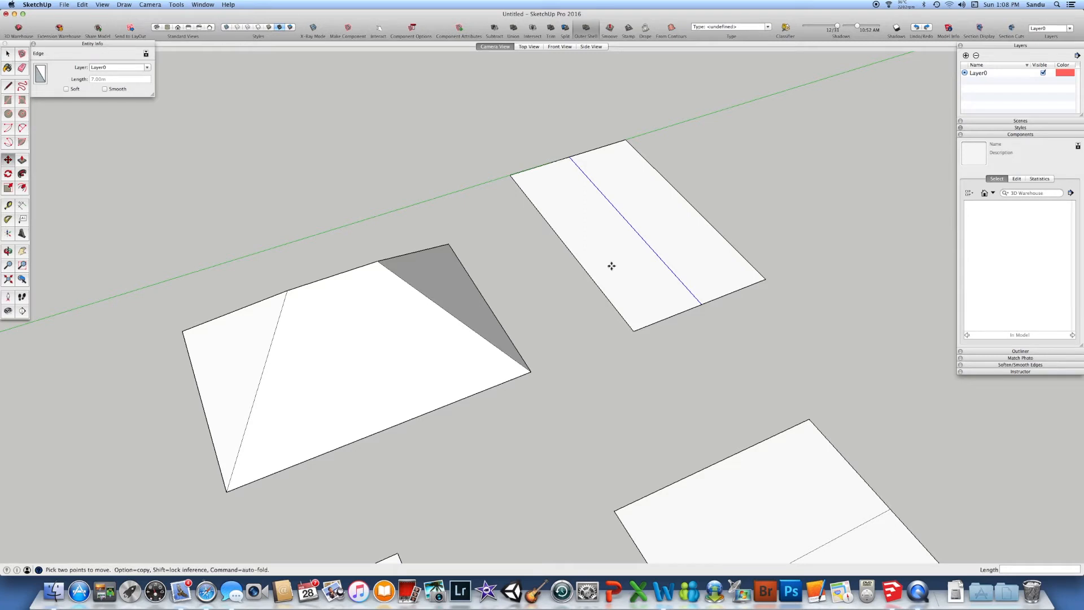
click(702, 303)
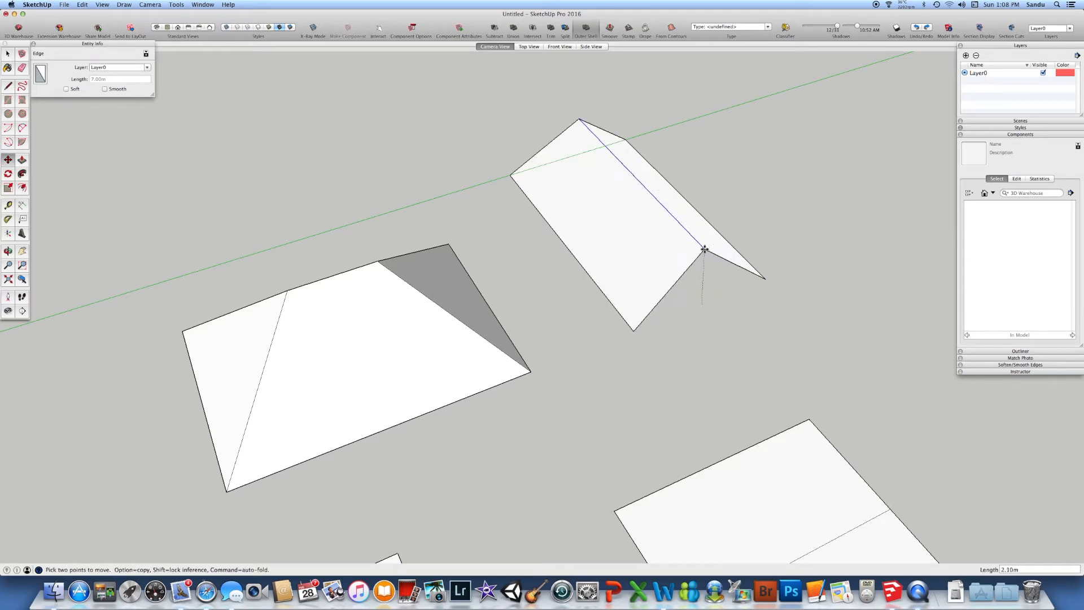
scroll(696, 242, up, 2)
middle_drag(696, 241, 563, 232)
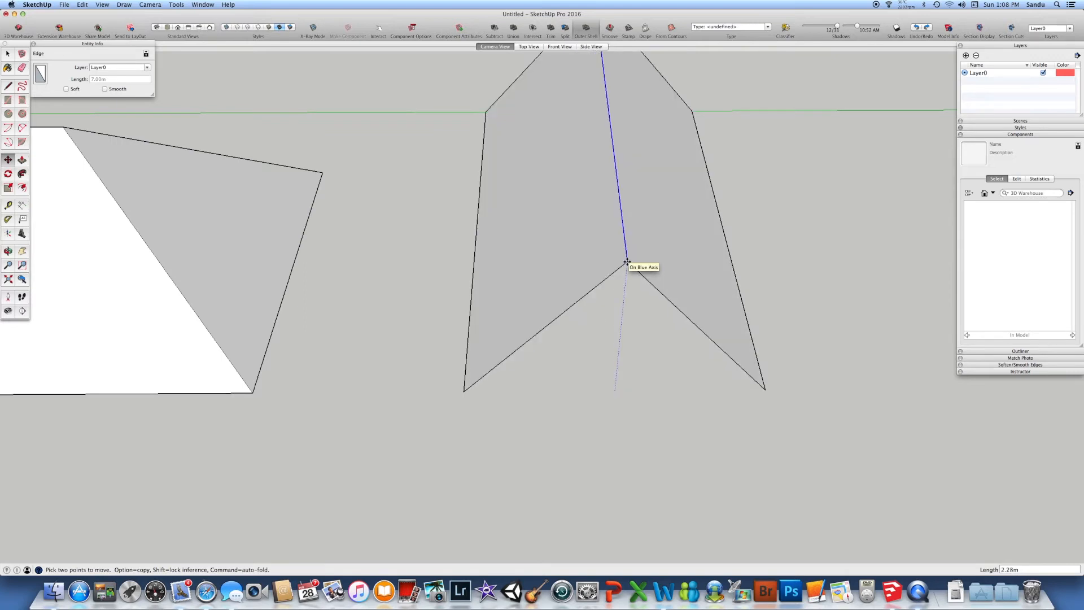
key(Return)
- Close the undersides of the hip roof and the gable-shaped roof with rectangles drawn between their opposite base corners
scroll(615, 260, down, 2)
scroll(620, 282, down, 3)
middle_drag(619, 282, 593, 312)
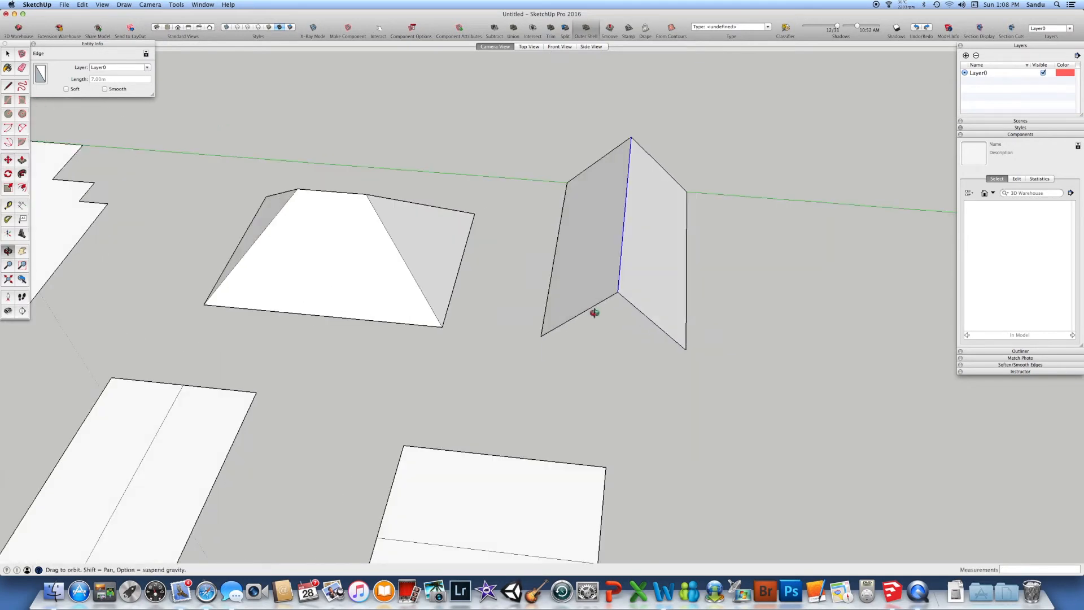
click(9, 86)
middle_drag(642, 334, 613, 182)
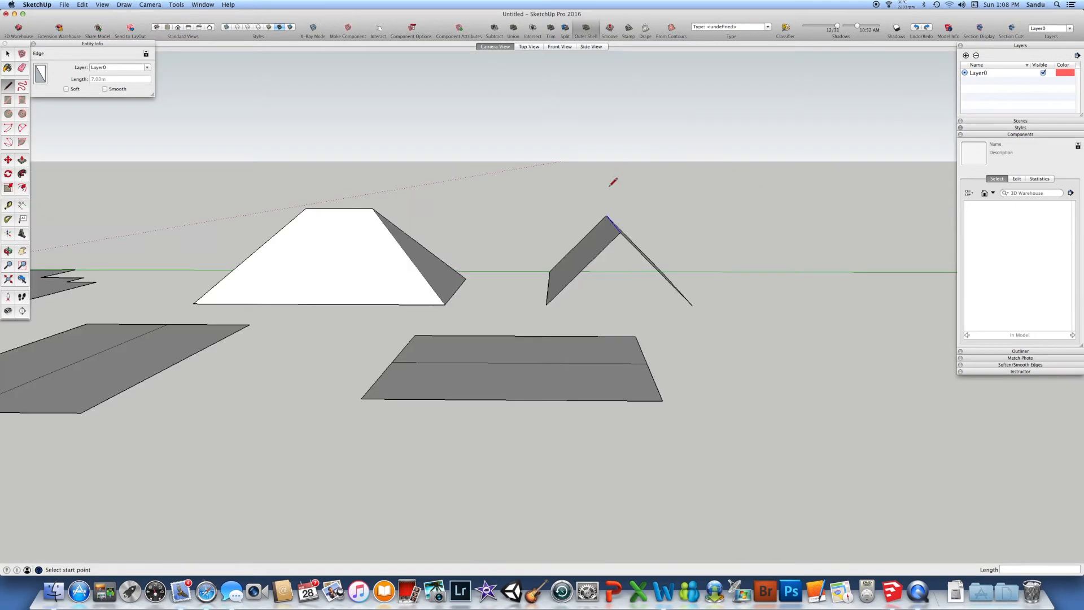
middle_drag(632, 268, 603, 377)
key(r)
click(167, 324)
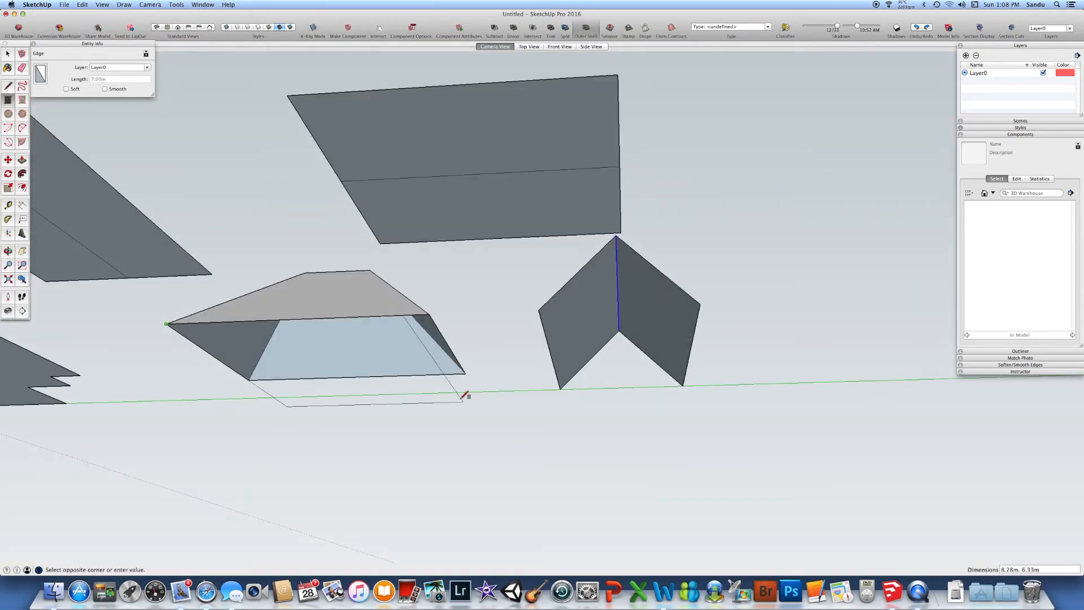
click(463, 373)
click(539, 309)
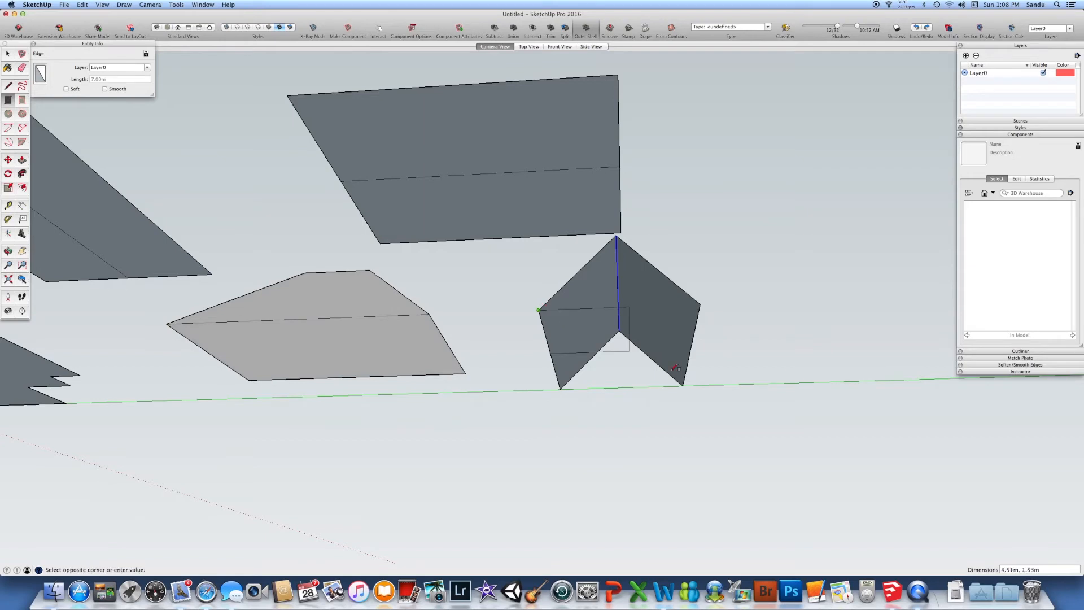
click(685, 383)
- Draw a 2 m line along the gable roof's ridge from its end away from the green axis, with hip lines to that end's base corners
middle_drag(687, 380, 653, 402)
key(space)
click(649, 405)
key(l)
click(613, 282)
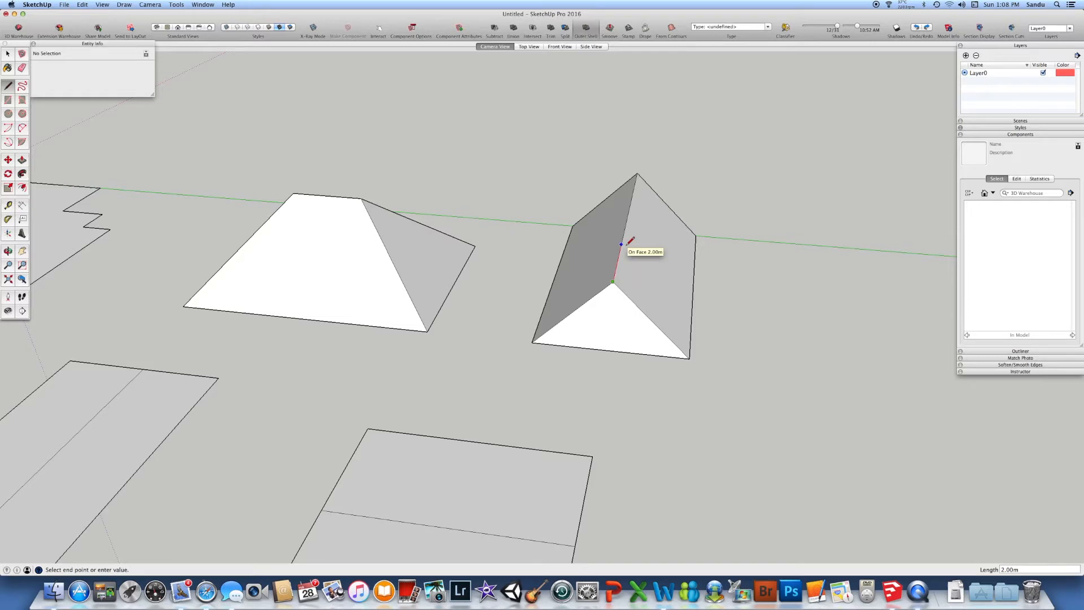
click(627, 245)
click(622, 244)
click(533, 342)
click(623, 244)
click(689, 357)
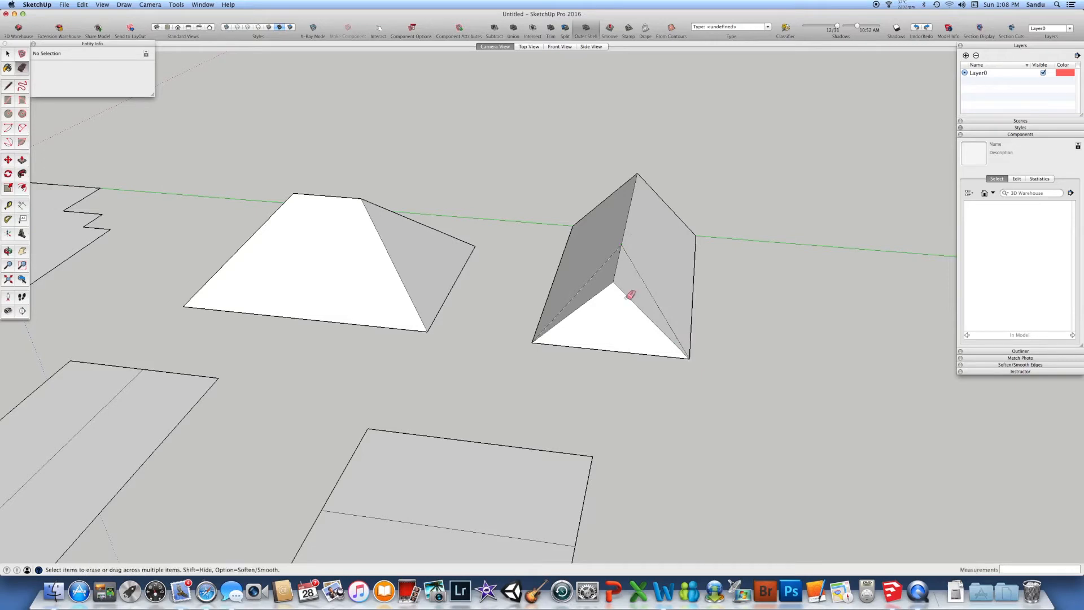
- Erase the original gable edges and the ridge piece beyond the new hip point, leaving a sloped hip end
mouse_move(634, 284)
middle_down()
mouse_move(645, 314)
mouse_move(571, 317)
mouse_move(499, 361)
middle_up()
key(e)
scroll(596, 359, up, 2)
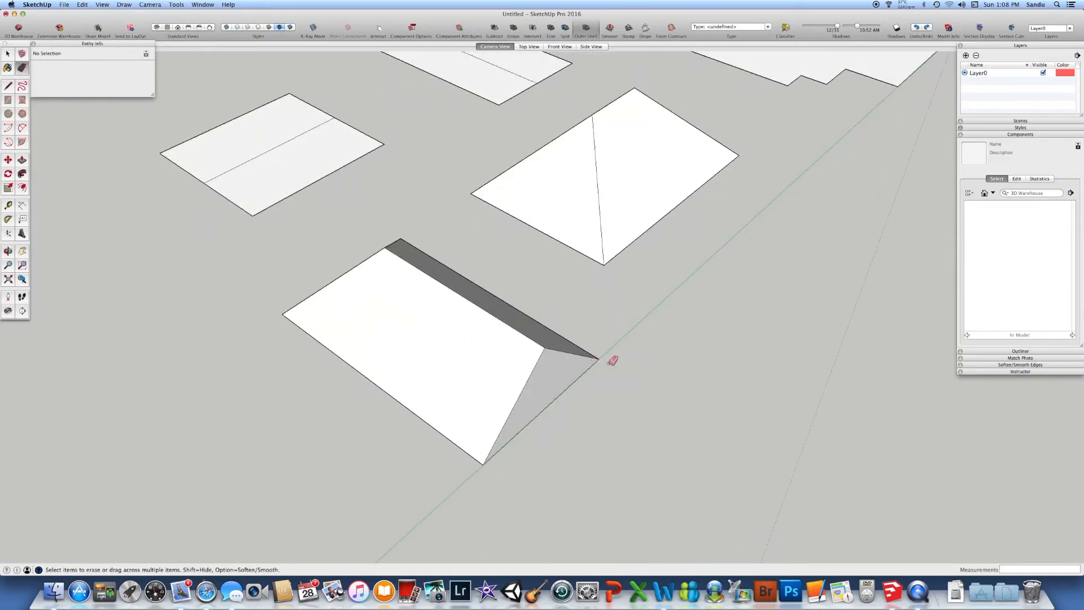
- Draw a helper line about 0.64 m long outward along the red axis from the ridge end above the green axis
click(9, 86)
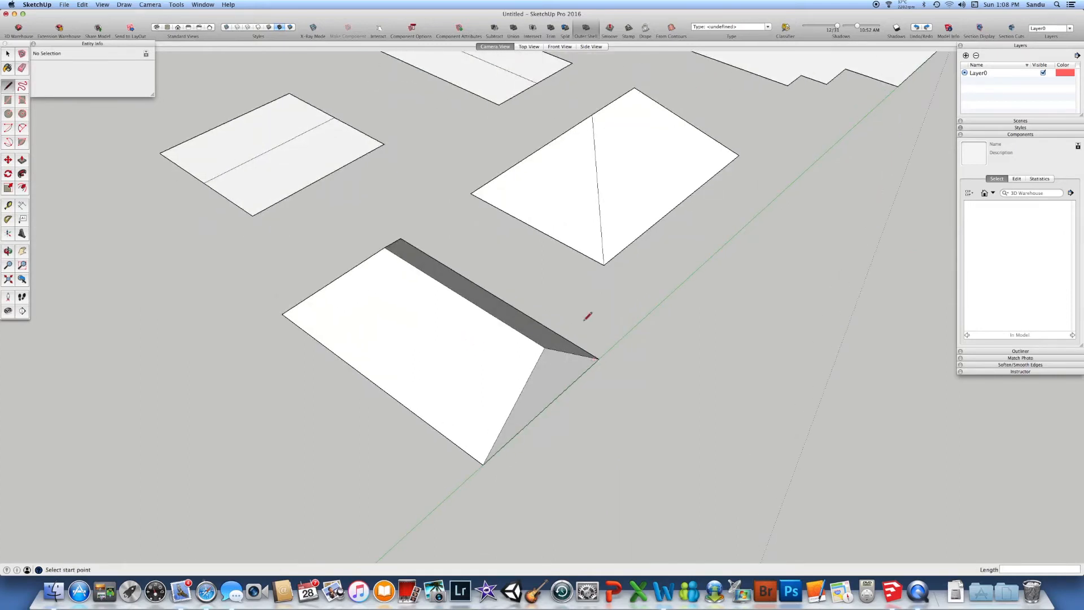
click(545, 347)
click(568, 362)
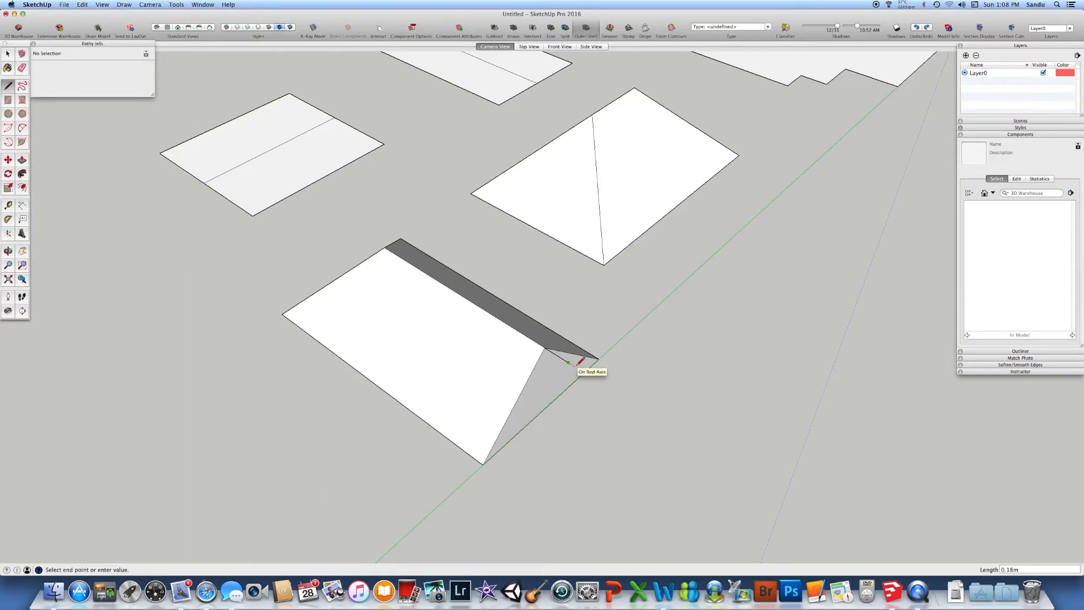
key(Escape)
key(space)
- Move the helper line 2 m inward along the red axis to pull the ridge end into a hip, and erase the helper line
click(558, 355)
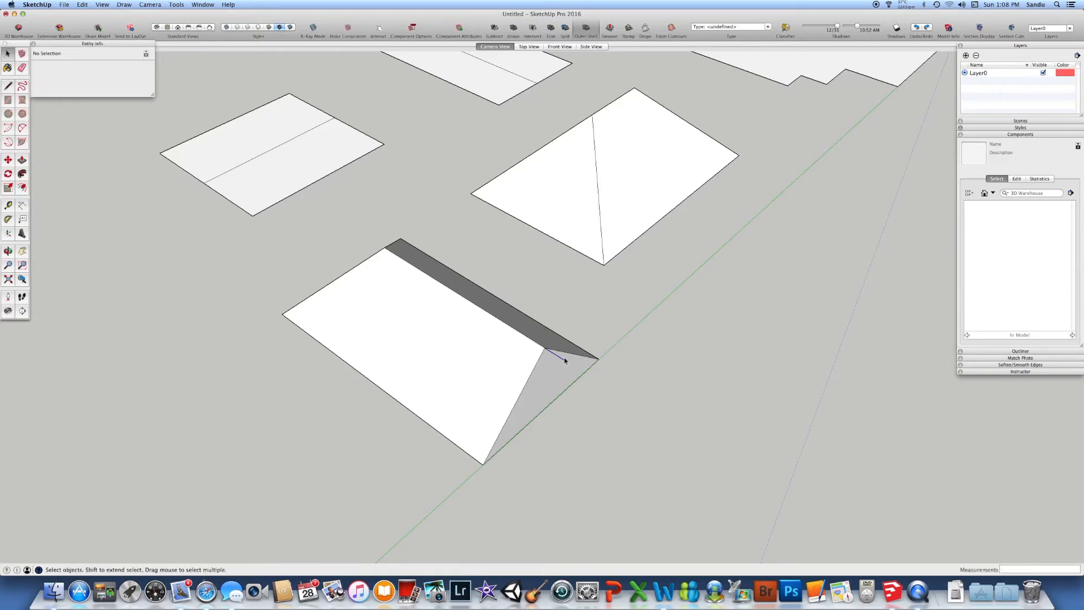
click(8, 159)
click(285, 393)
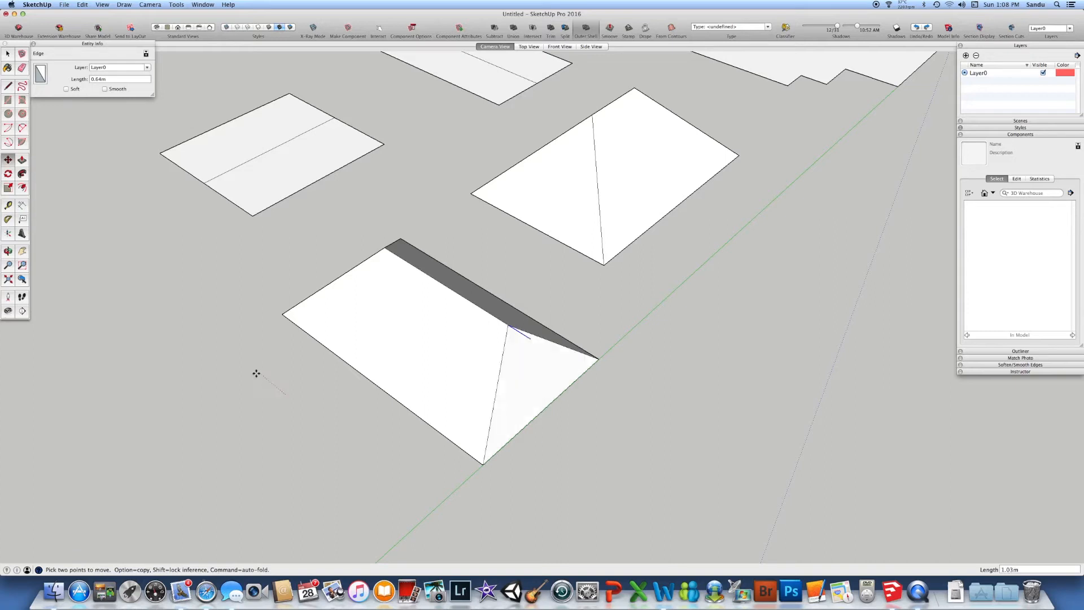
key(Return)
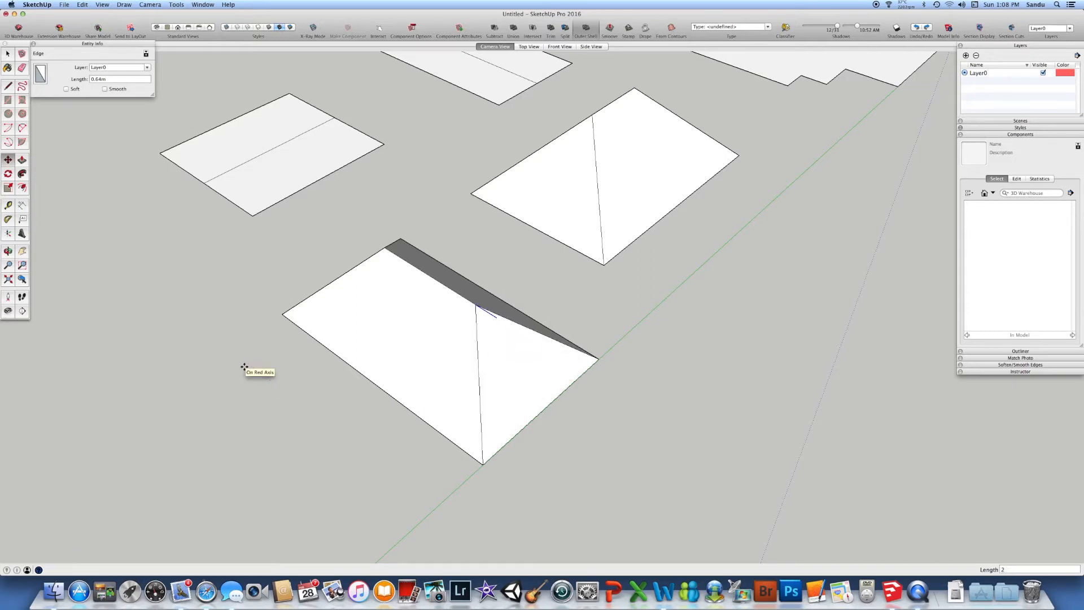
key(e)
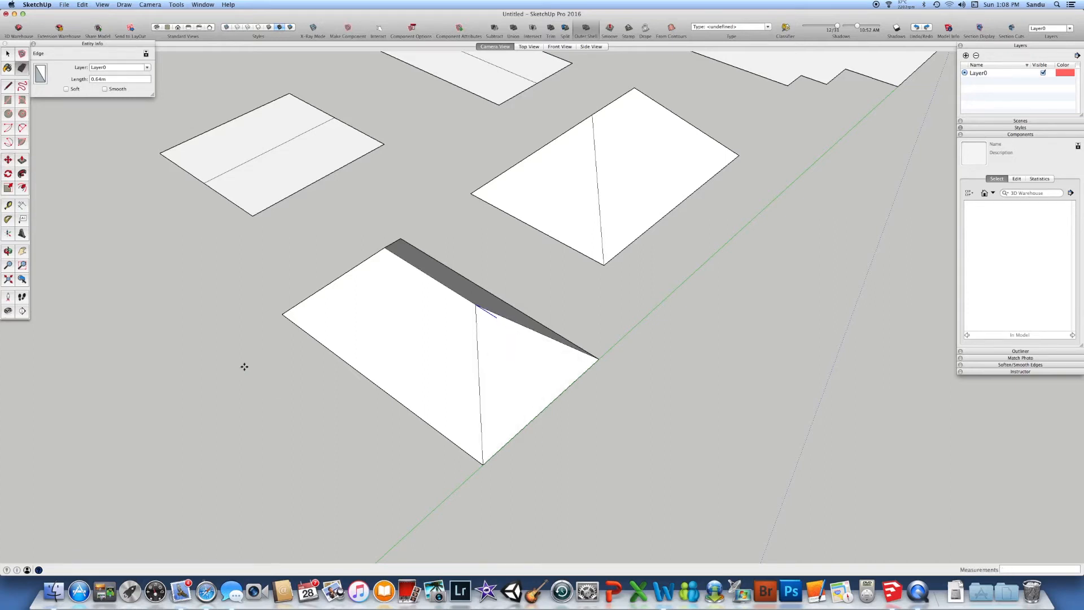
click(497, 314)
- Draw a 2 m line along the midline of the flat rectangle in front of the larger hip roof, starting from its near short side
mouse_move(450, 392)
middle_down()
mouse_move(486, 220)
mouse_move(497, 285)
mouse_move(479, 283)
mouse_move(499, 337)
mouse_move(363, 342)
mouse_move(344, 359)
mouse_move(467, 367)
middle_up()
scroll(362, 342, down, 3)
scroll(398, 417, down, 3)
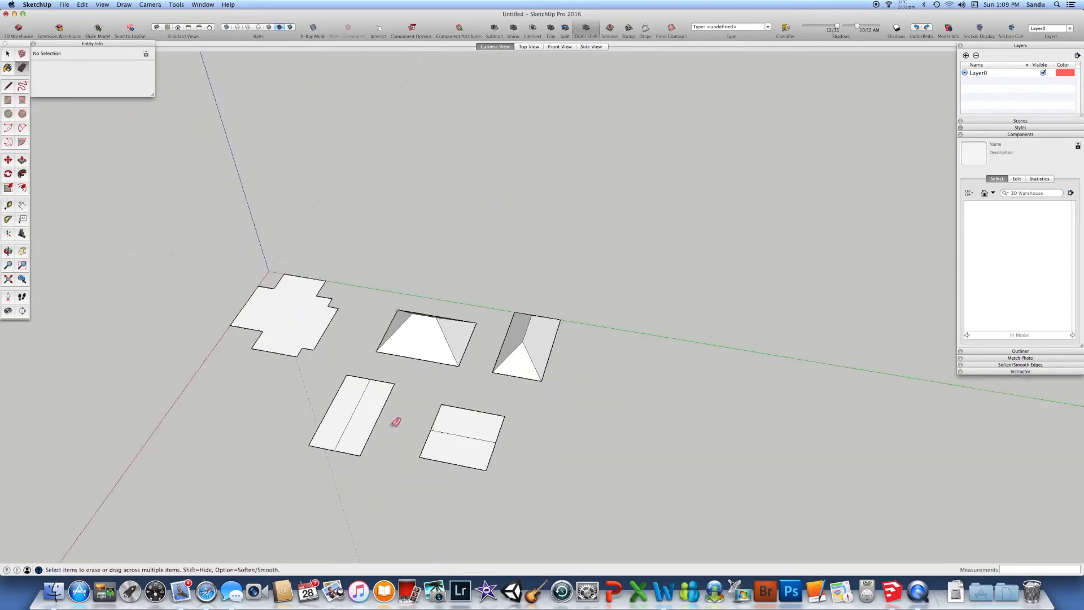
scroll(388, 450, up, 6)
mouse_move(383, 450)
middle_down()
mouse_move(570, 366)
mouse_move(551, 372)
middle_up()
key(space)
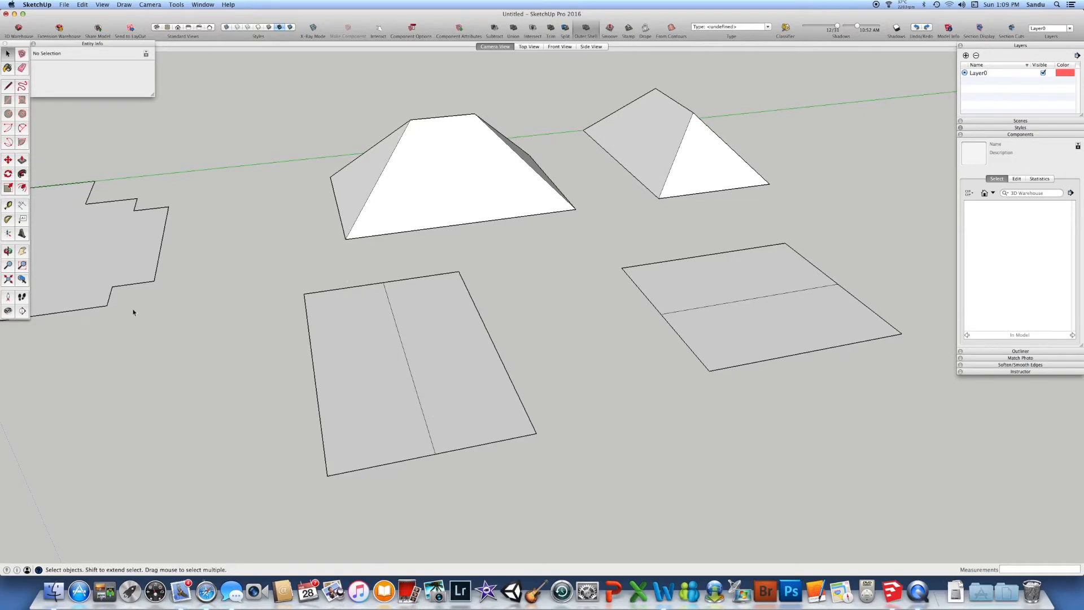
click(8, 85)
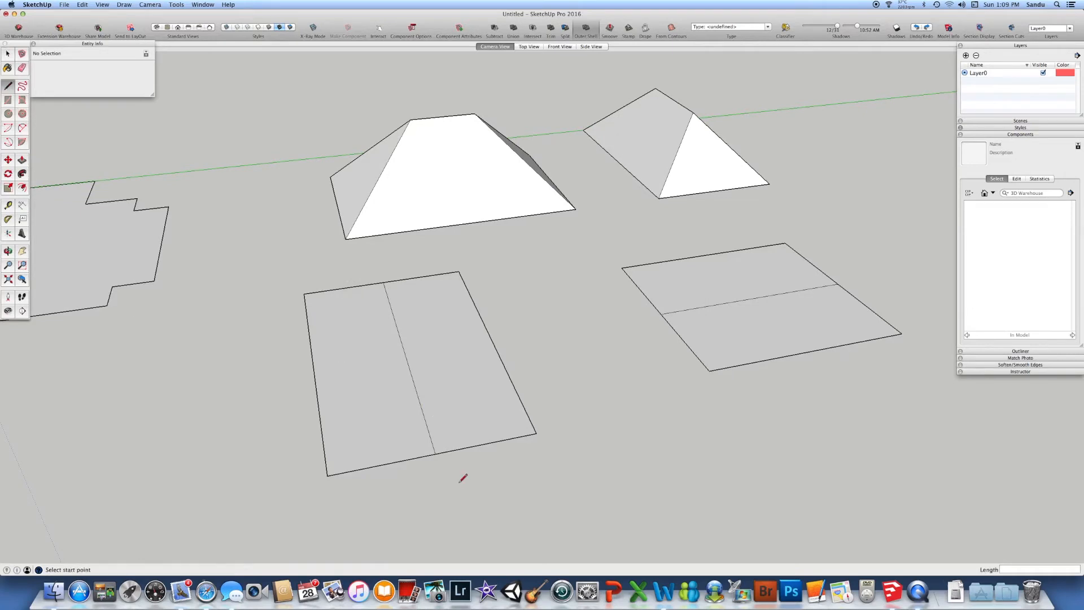
click(436, 453)
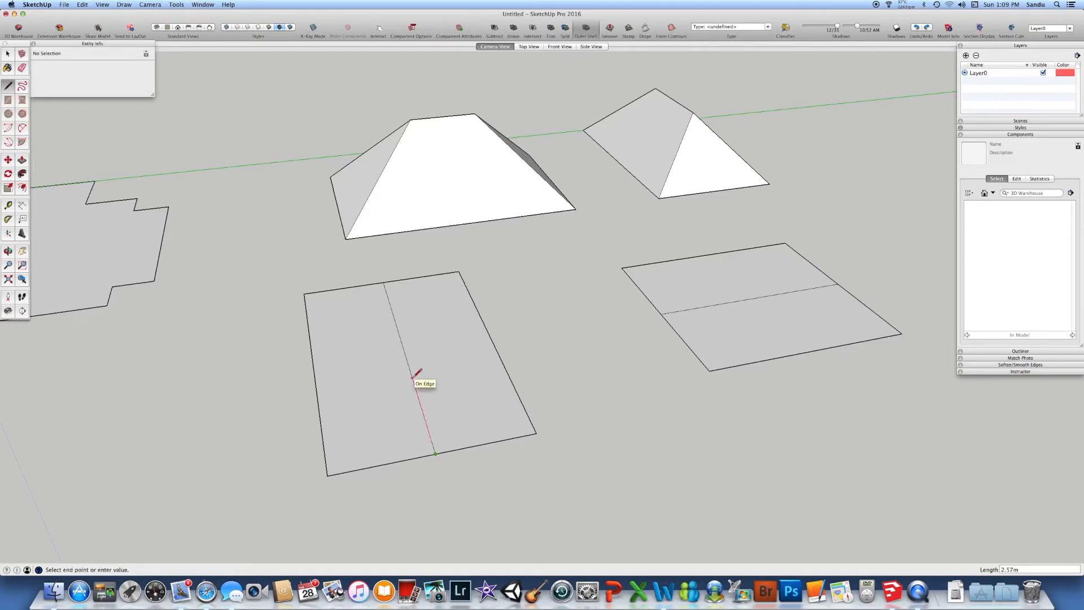
click(413, 377)
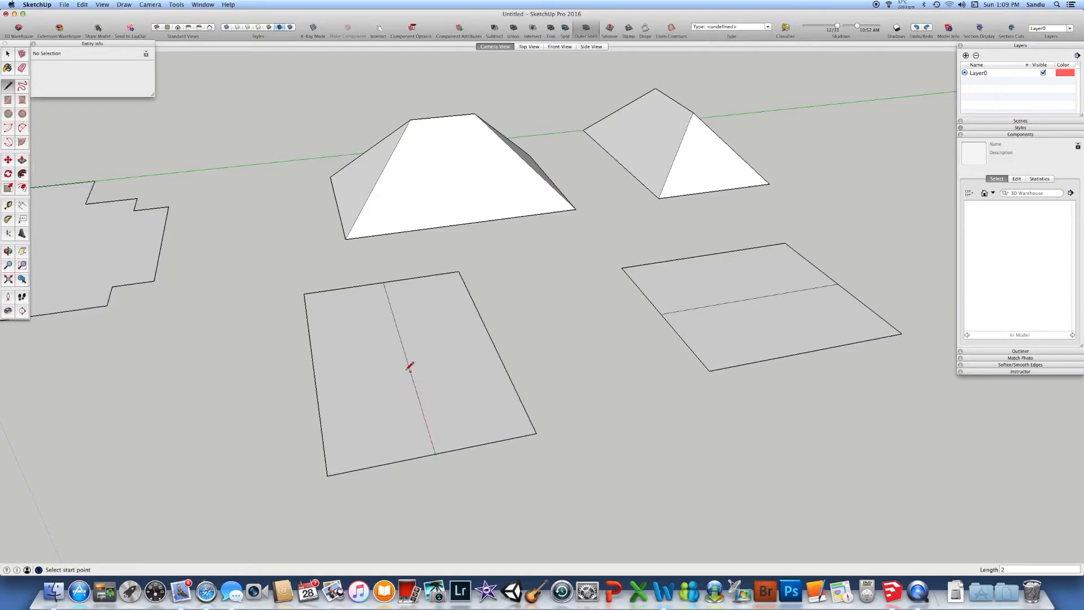
- Draw two diagonal hip lines from the 2 m point on the midline to the near short side's corners
click(417, 393)
click(536, 433)
click(416, 393)
click(326, 474)
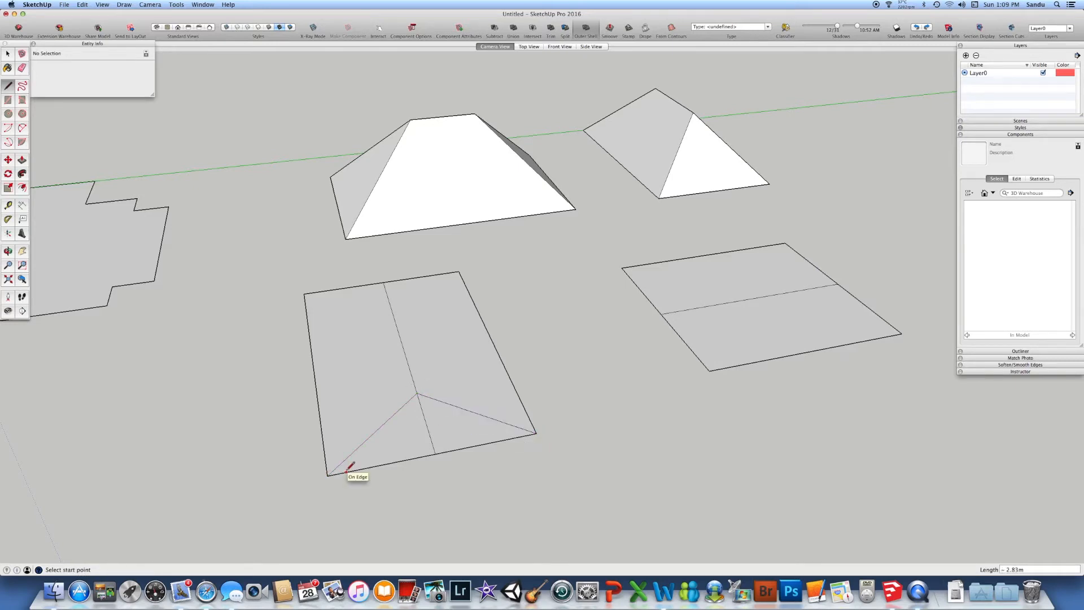
- Erase the leftover midline segment between the two diagonal hip lines at the rectangle's near short side
key(e)
click(438, 441)
middle_drag(410, 370, 503, 412)
scroll(469, 395, up, 5)
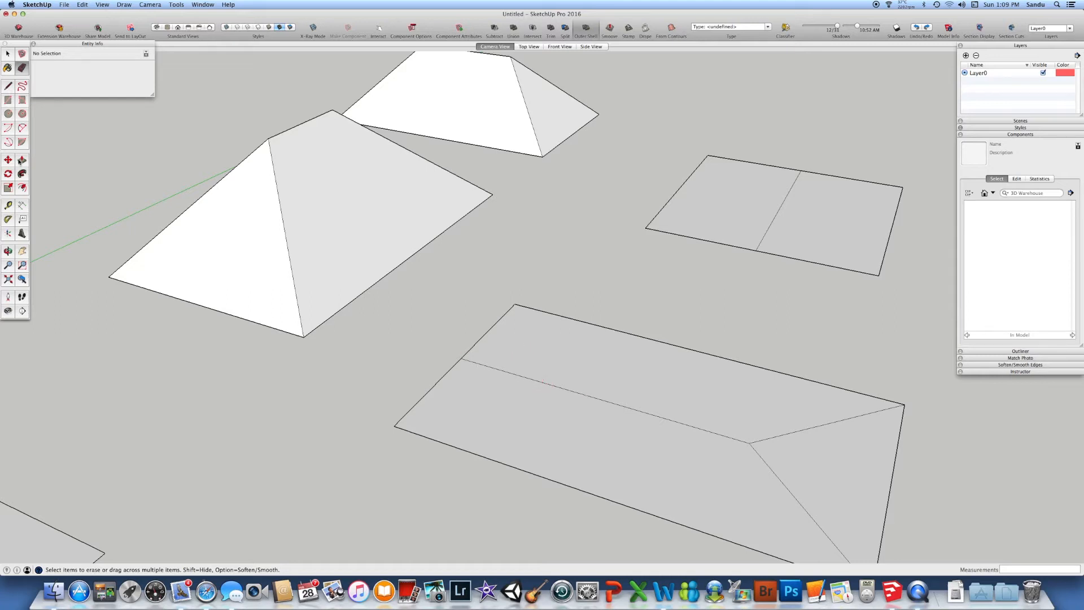
- Draw a helper line across the rectangle, parallel to its other short side, to mark the second hip point on the midline
click(10, 88)
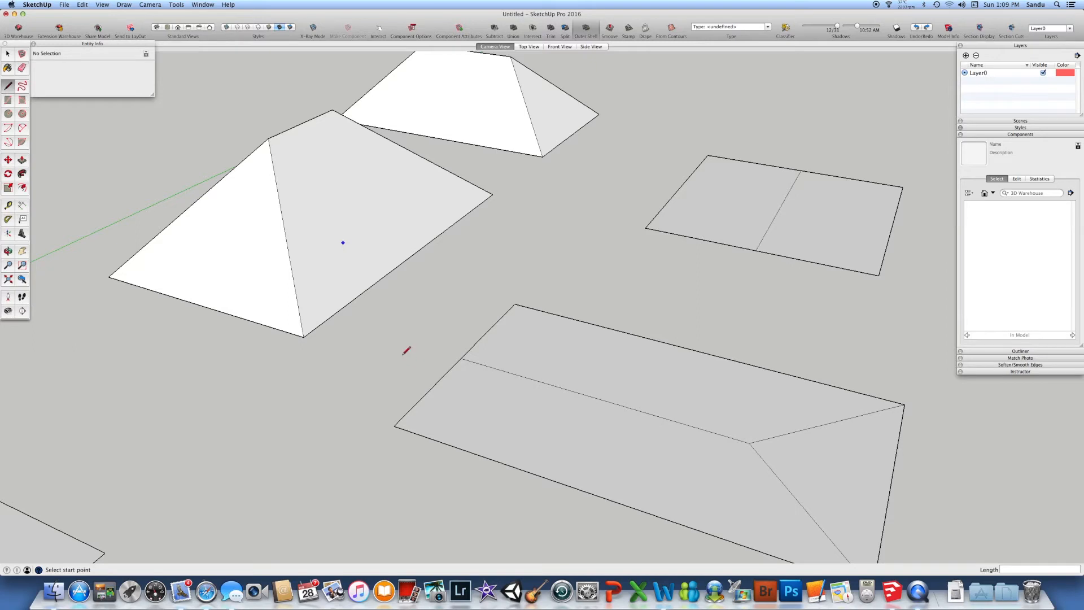
click(394, 426)
key(Escape)
click(509, 465)
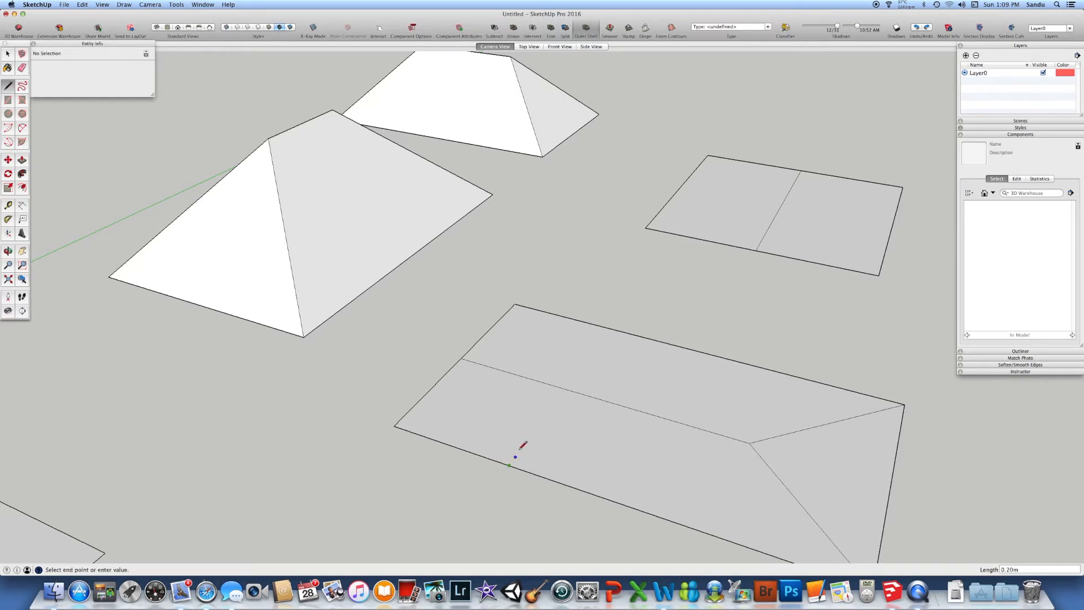
click(613, 328)
- Draw two diagonal hip lines from the marked midline point to the corners of that short side
click(566, 389)
click(515, 305)
click(566, 389)
click(394, 425)
- Erase the helper line and the leftover midline segment between the new hip lines
key(e)
click(578, 375)
click(550, 381)
scroll(531, 404, down, 3)
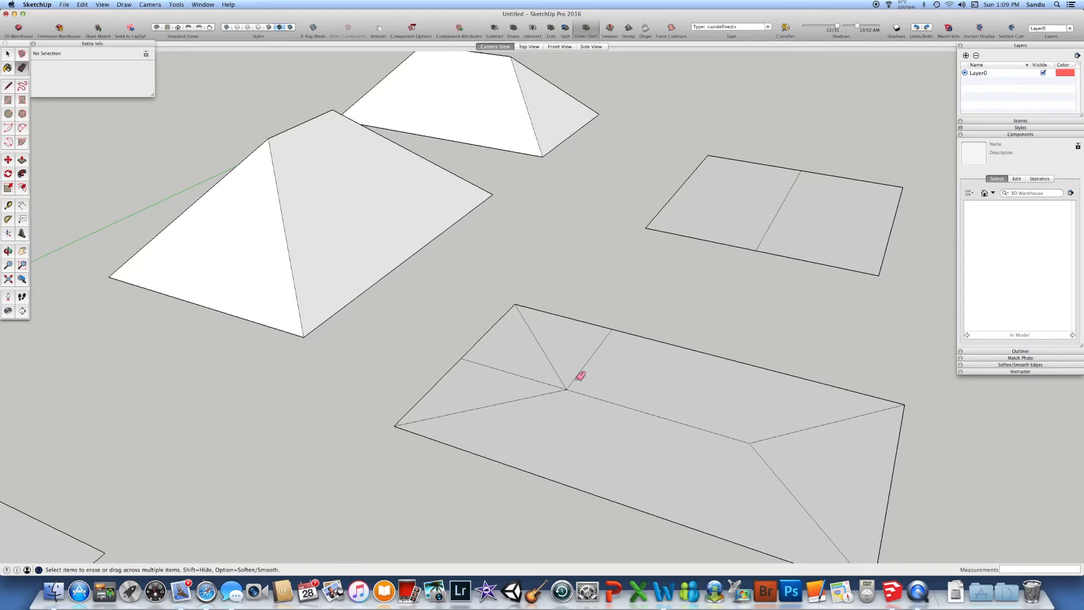
scroll(531, 404, down, 2)
mouse_move(610, 443)
middle_down()
mouse_move(510, 394)
mouse_move(605, 416)
middle_up()
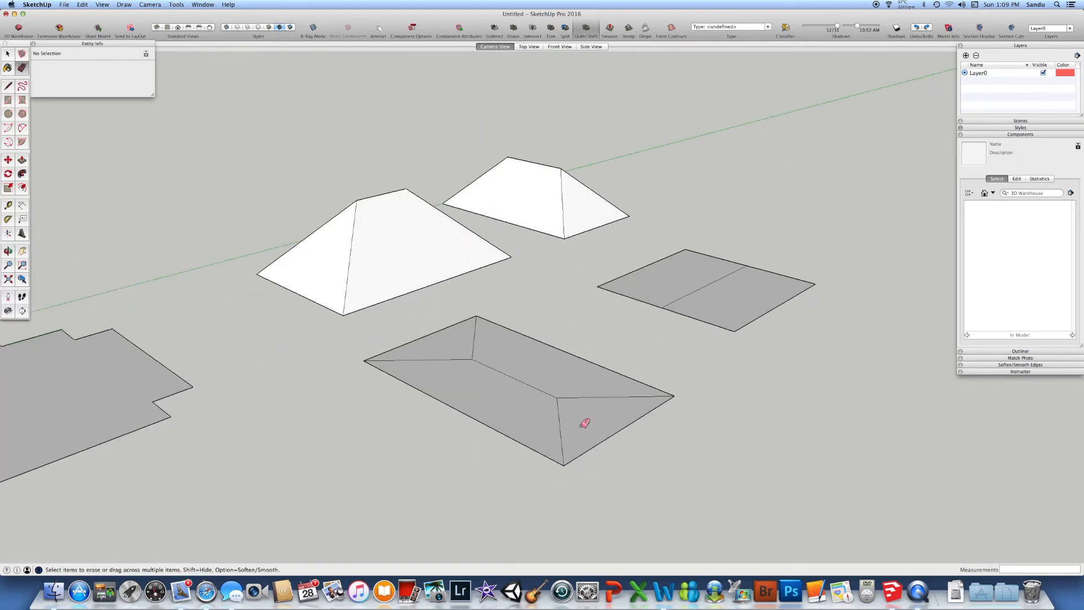
- Measure half the rectangle's short side from its corner with the Tape Measure
key(t)
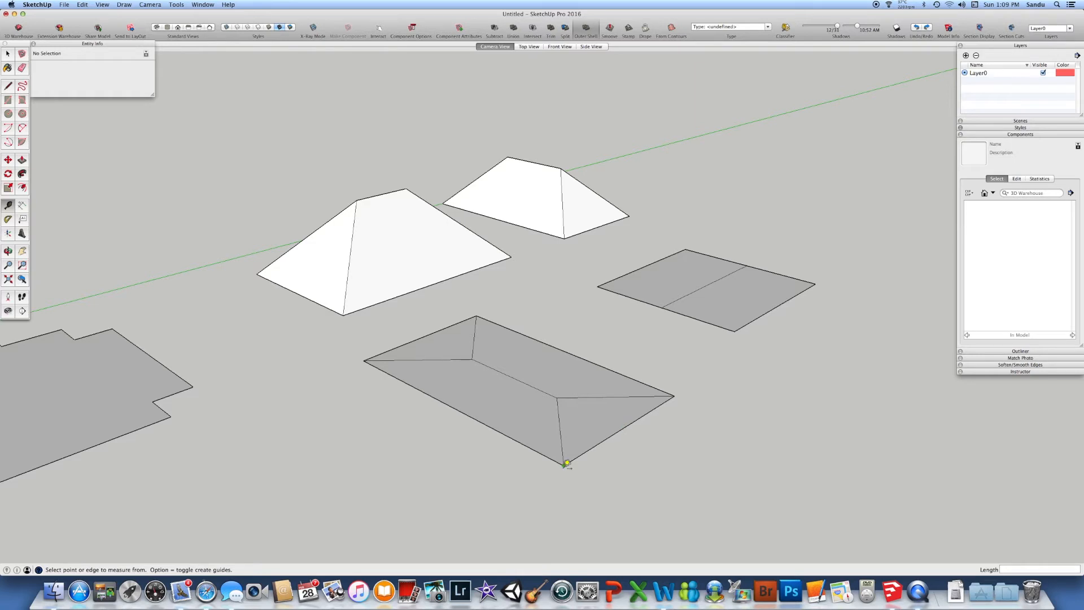
click(563, 465)
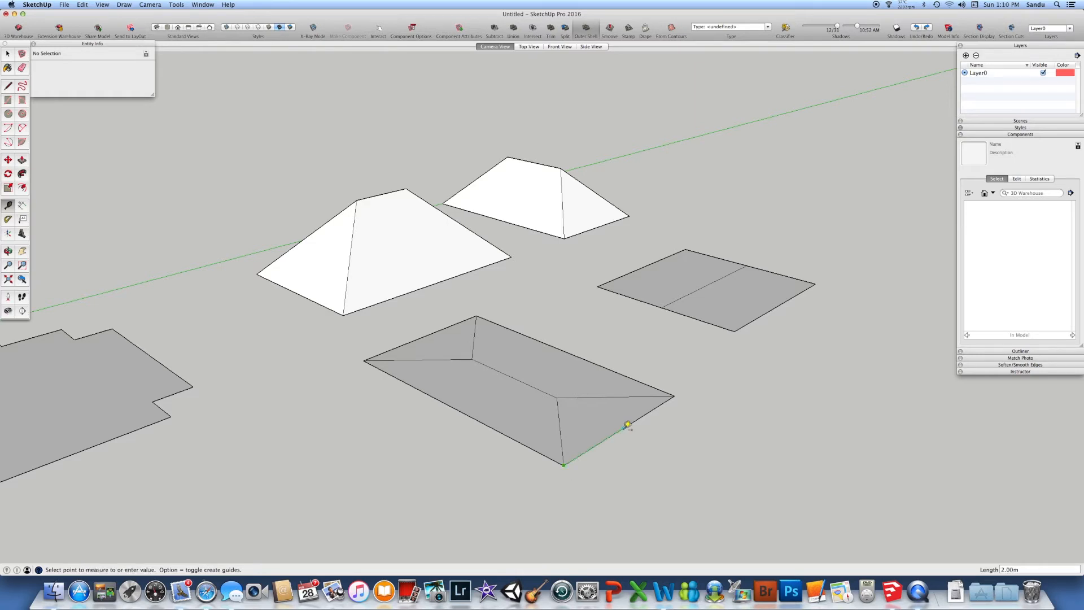
click(629, 422)
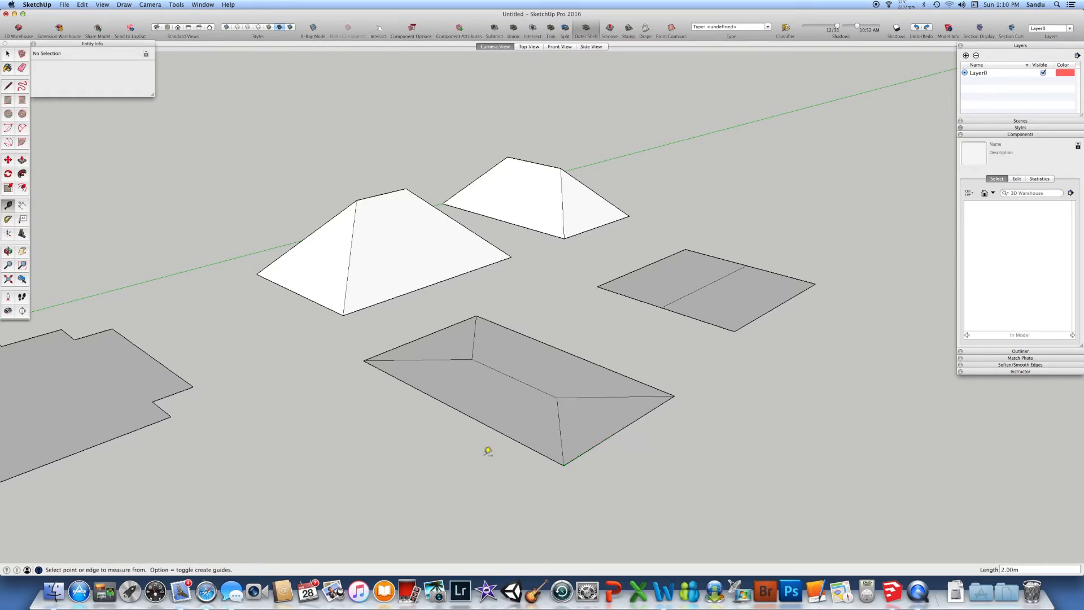
- Move the ridge line between the hip points 2 m up along the blue axis to form the hip roof
key(space)
click(528, 387)
key(l)
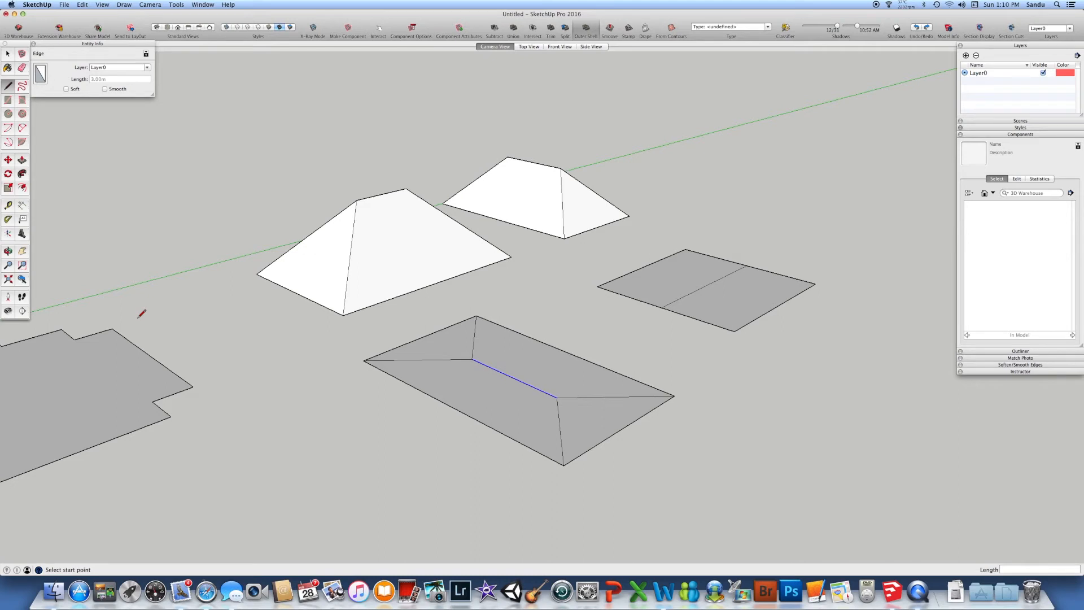
key(m)
click(557, 397)
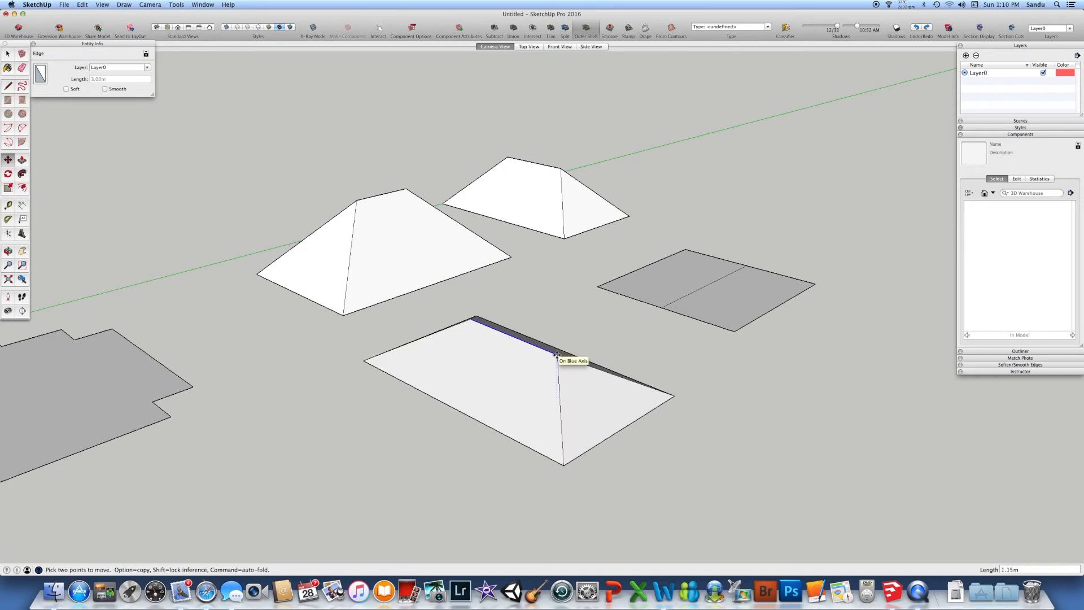
text(2)
key(Return)
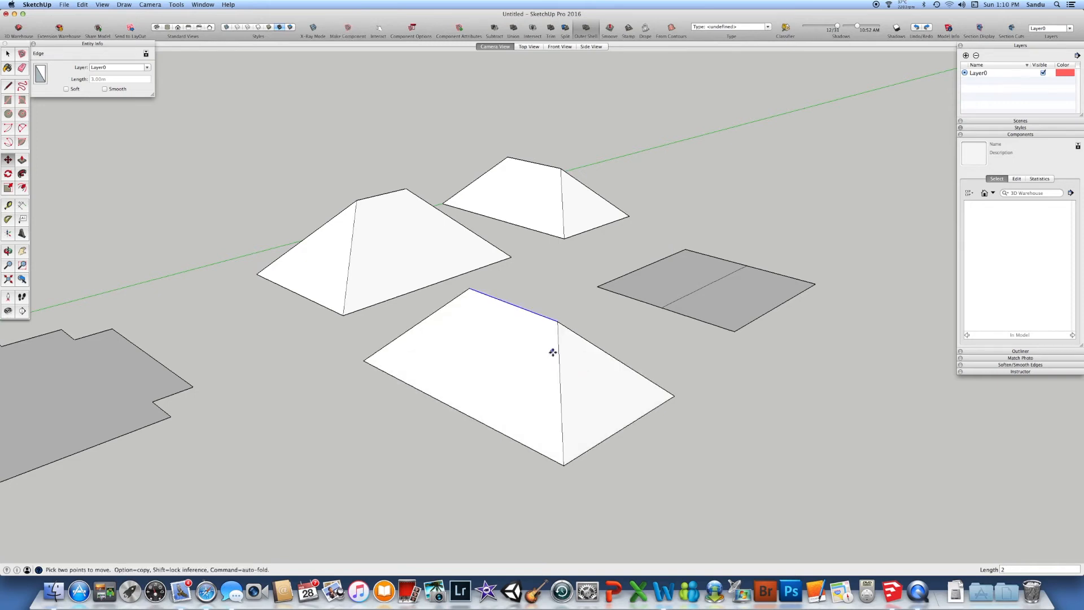
click(8, 53)
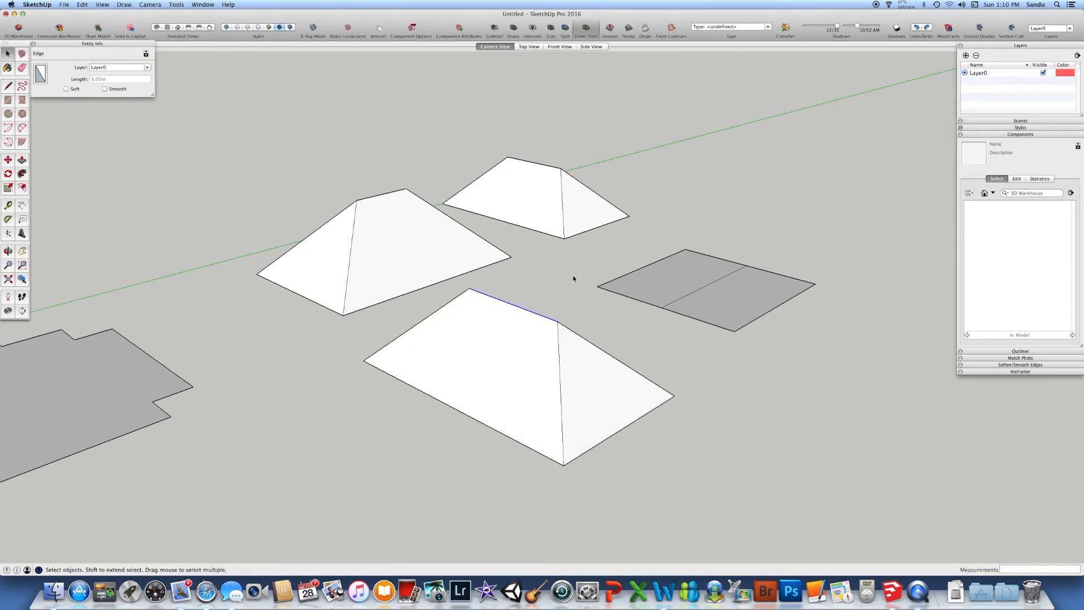
click(726, 369)
- Try to draw a 2 m line along the midline of the last flat rectangle, starting from its short side
middle_drag(725, 370, 497, 405)
scroll(703, 392, up, 3)
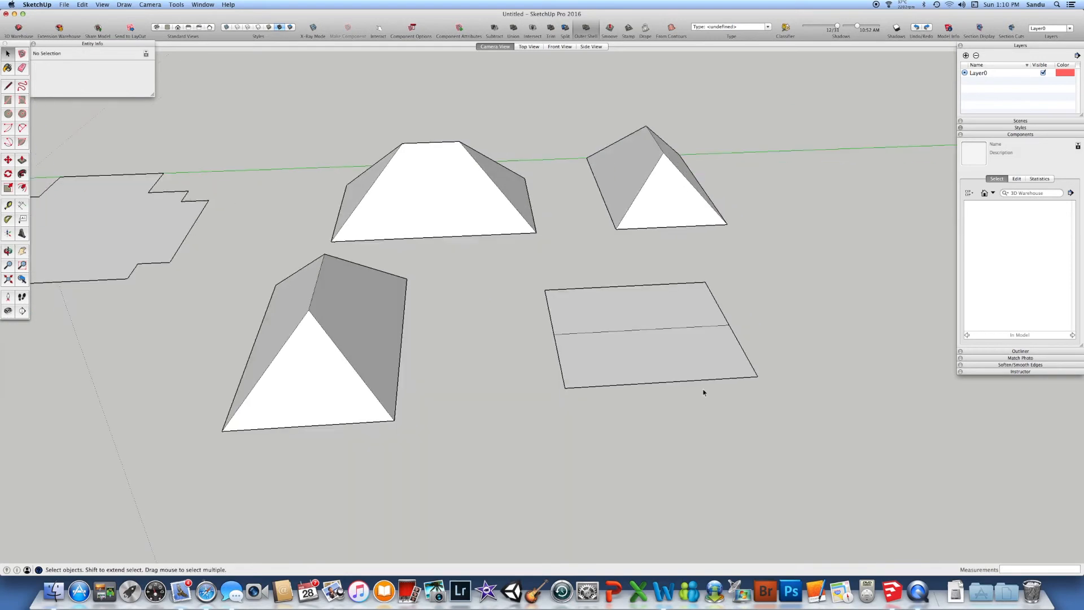
click(8, 85)
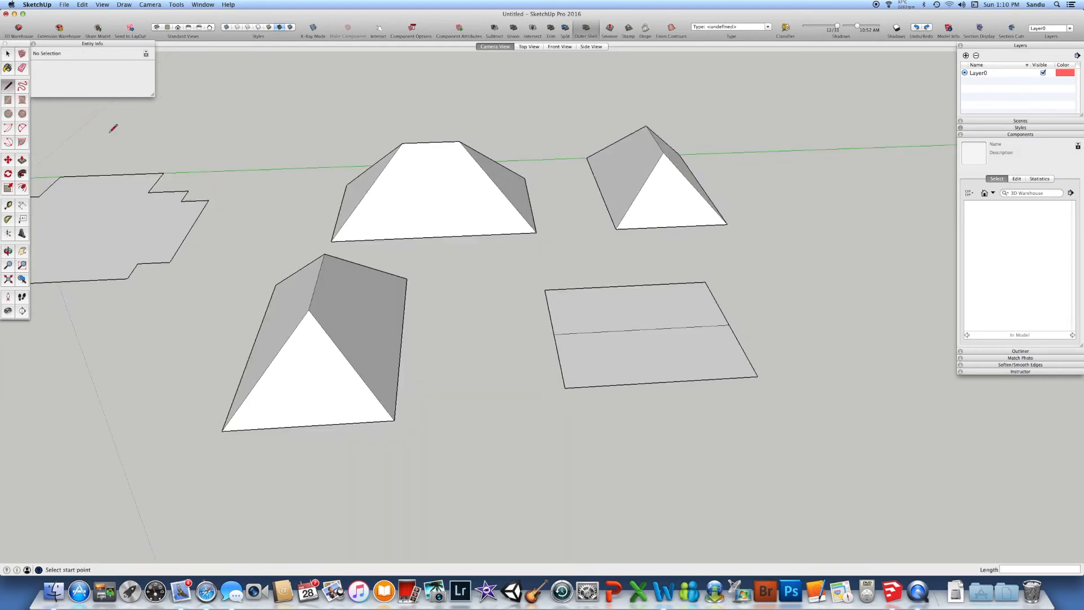
click(554, 334)
text(2)
key(Return)
middle_drag(625, 318, 666, 426)
key(space)
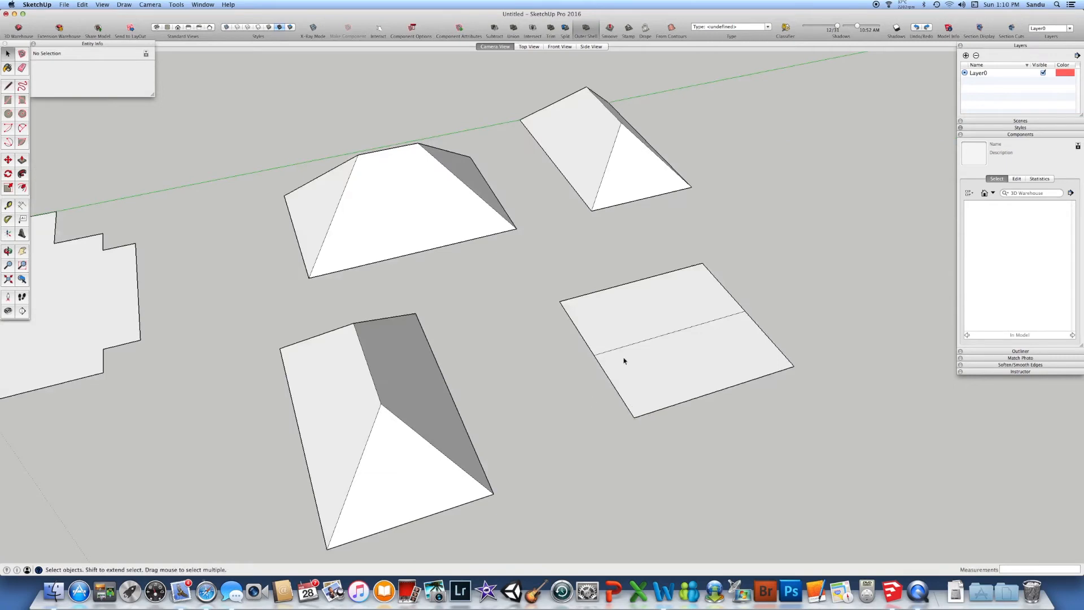
- Measure from the last rectangle's corner to the end of its midline
key(t)
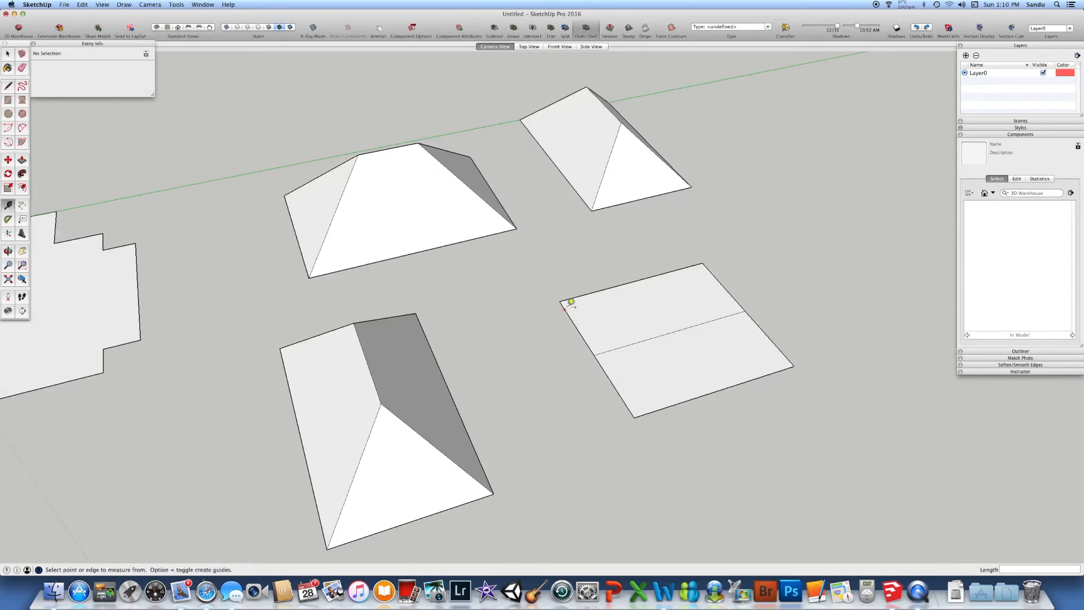
click(559, 301)
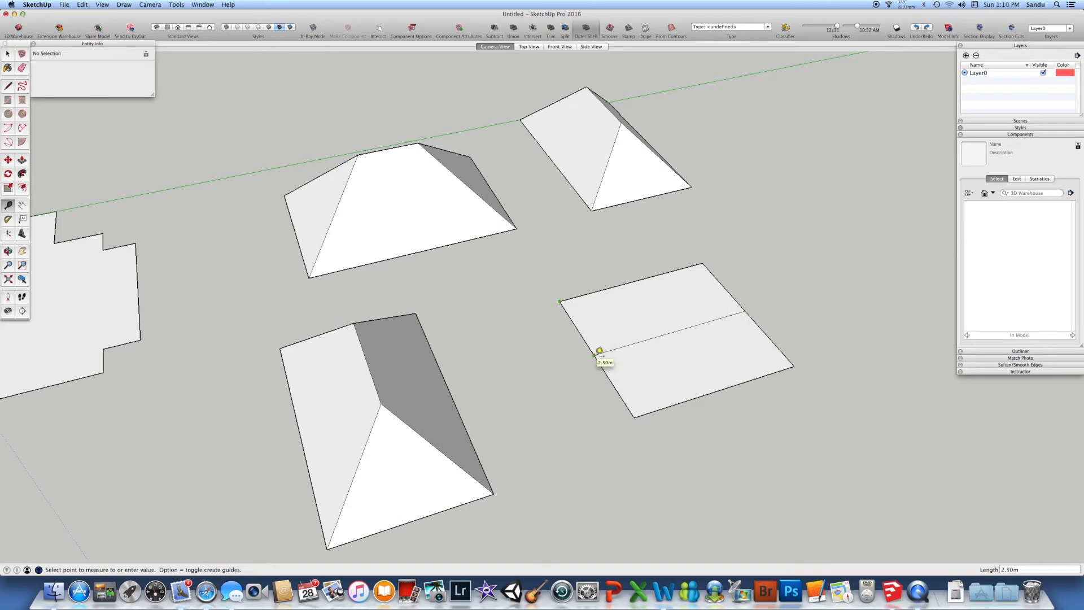
click(600, 351)
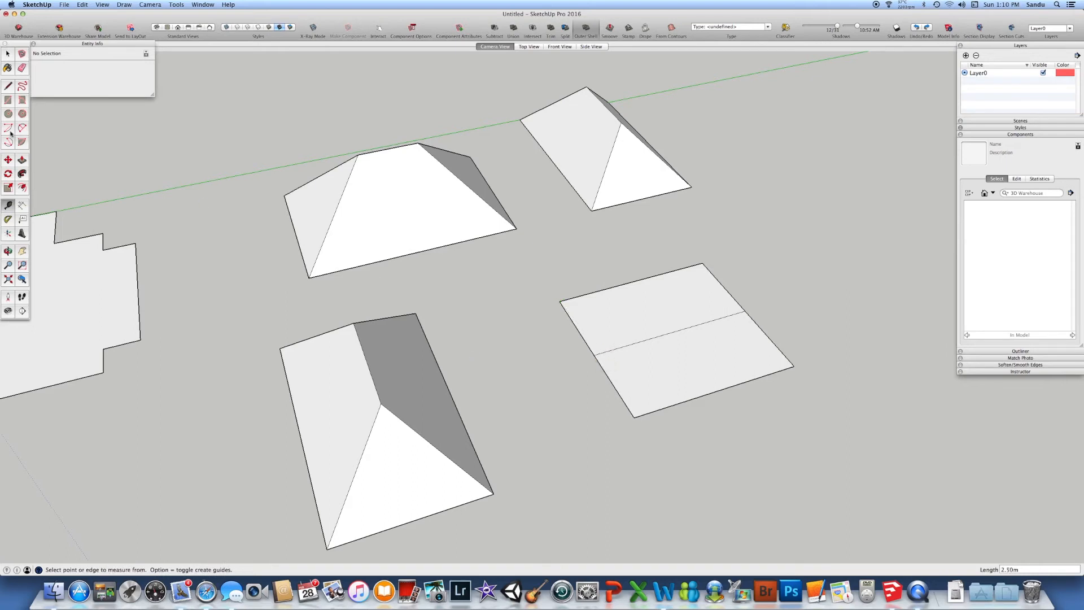
- Draw a 2.5 m line along the last rectangle's midline, followed by a 2.5 m vertical line up from its end
click(9, 85)
click(593, 354)
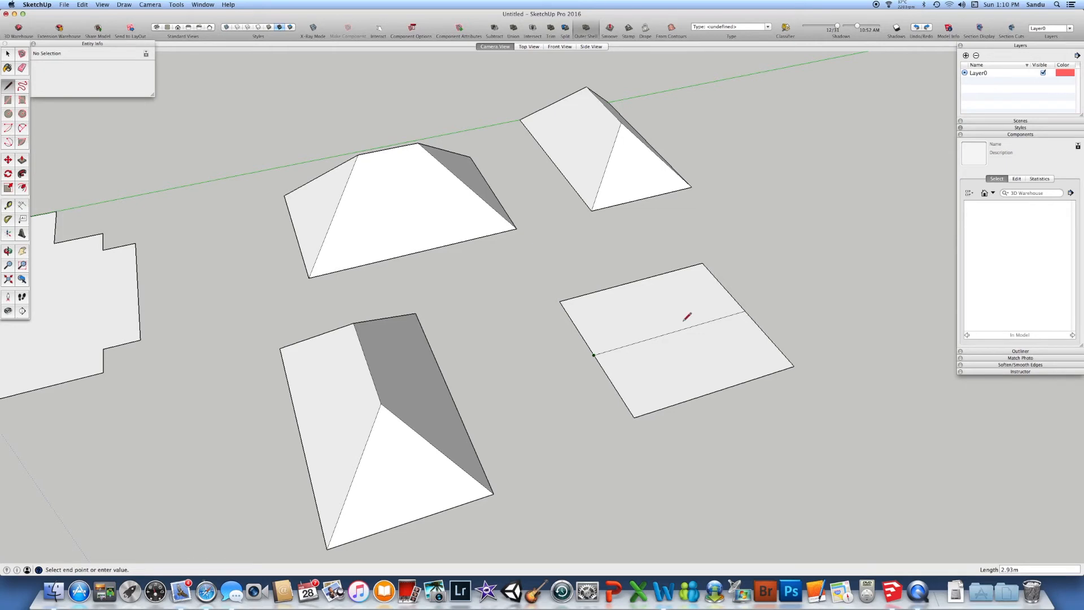
text(2.5)
key(Return)
click(656, 336)
text(2.5)
key(Return)
- Draw hip edges from the top of the vertical line to the two corners of the same side
click(560, 301)
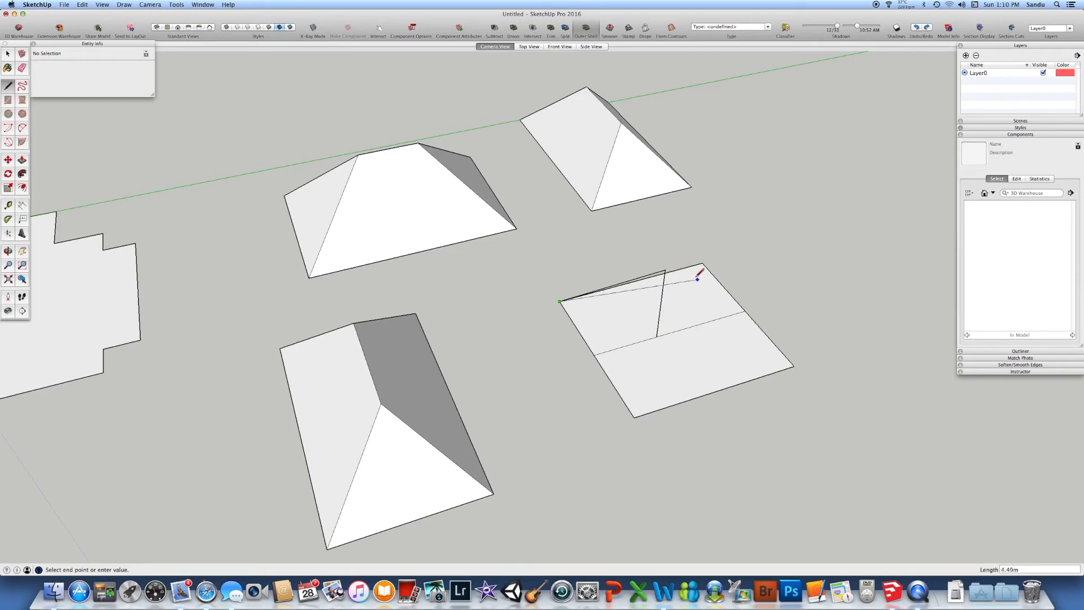
click(666, 270)
click(633, 416)
- Copy the half edge on the rectangle's open side 2.5 m inward along the midline
mouse_move(677, 402)
middle_down()
mouse_move(527, 392)
mouse_move(627, 375)
mouse_move(530, 336)
mouse_move(525, 346)
mouse_move(477, 318)
middle_up()
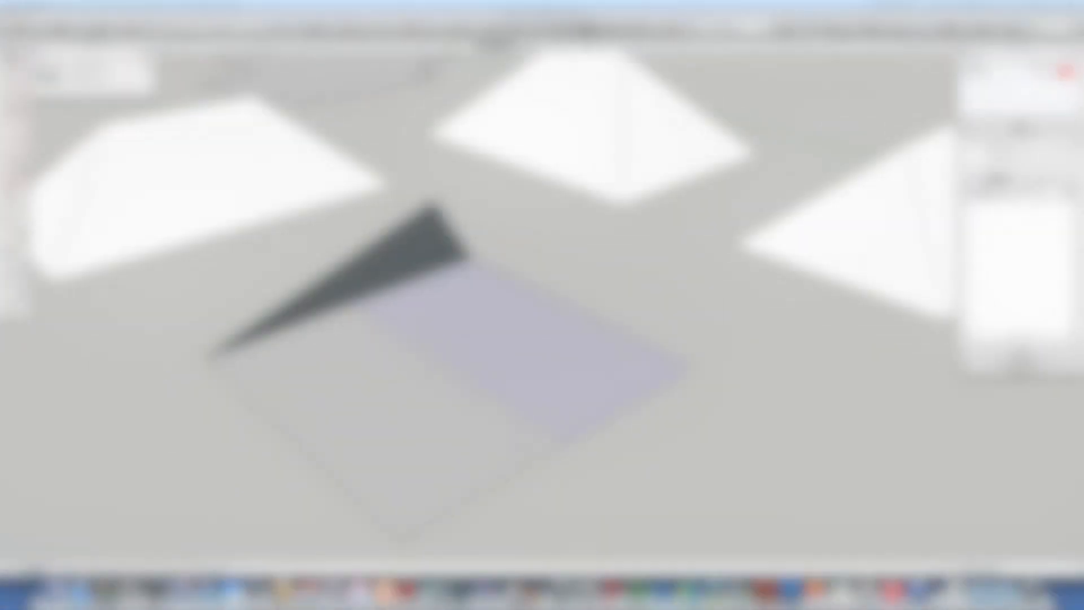
click(545, 455)
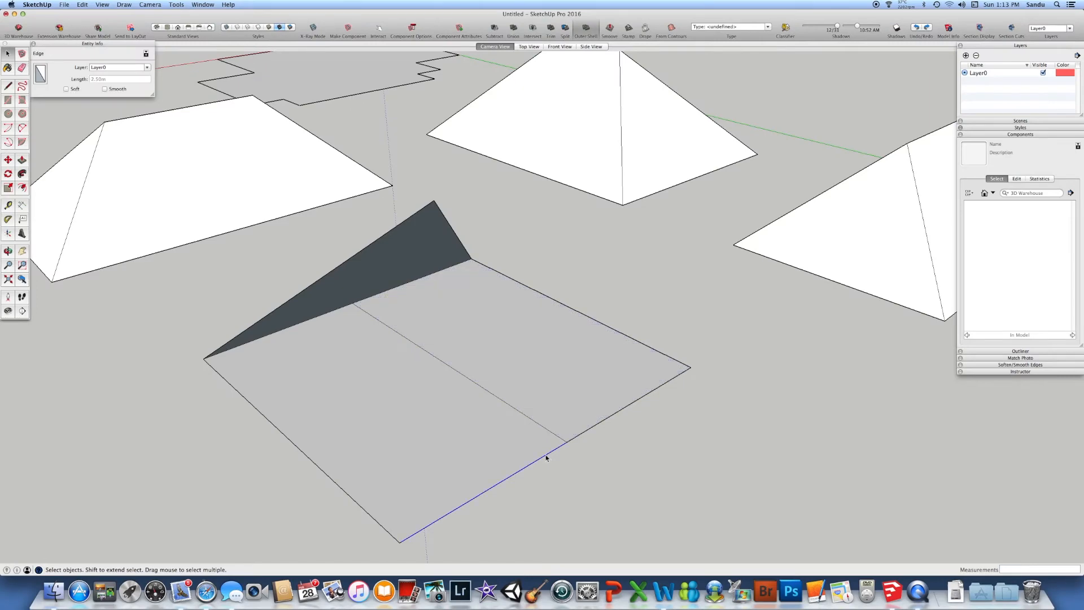
key(m)
click(566, 440)
key(alt)
text(2.5)
key(Return)
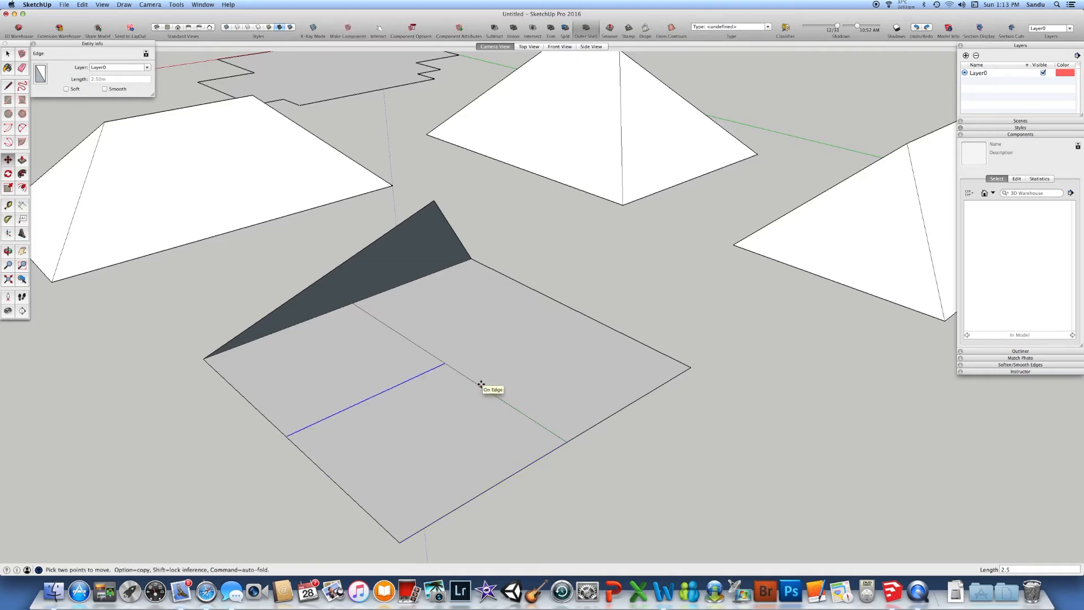
- Draw a 2.5 m vertical line up from the midline end of the copied edge
key(l)
click(445, 363)
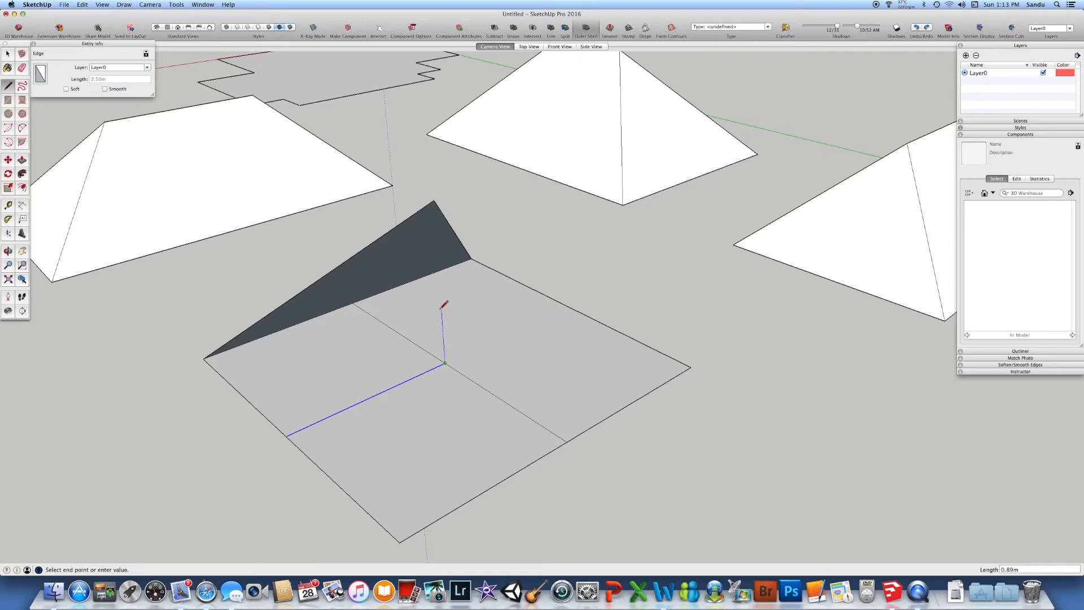
text(2.5)
key(Return)
middle_drag(482, 312, 582, 385)
scroll(582, 385, down, 6)
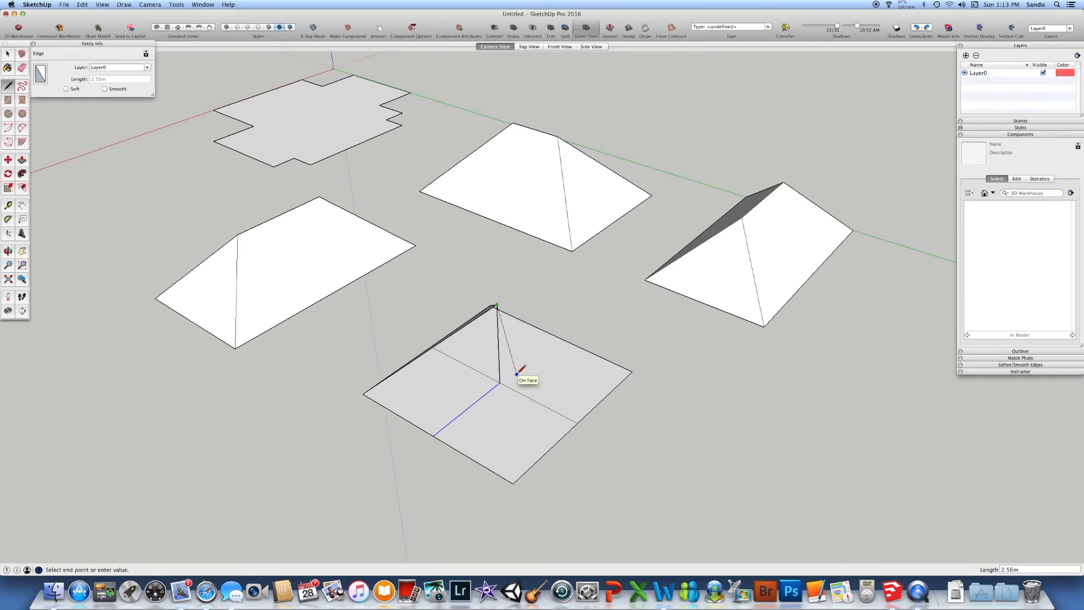
key(Escape)
- Erase the vertical line, the copied edge and the midline from the rectangle
key(e)
click(496, 388)
click(500, 369)
click(508, 386)
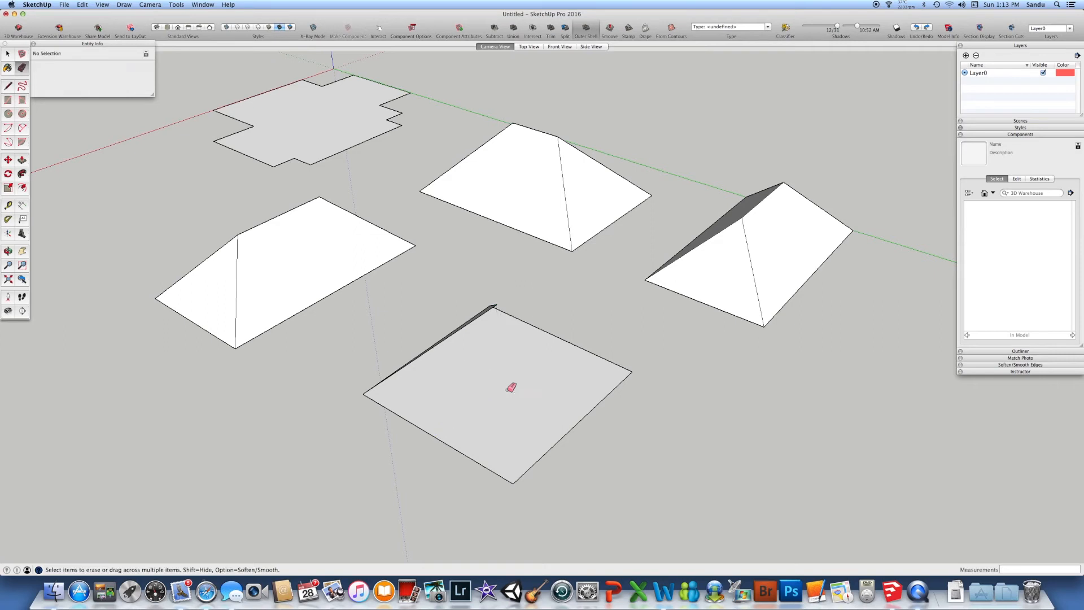
- Draw hip edges from the apex to the remaining corners to close the pyramid-shaped roof
scroll(511, 390, down, 3)
key(l)
middle_drag(514, 394, 484, 349)
click(474, 350)
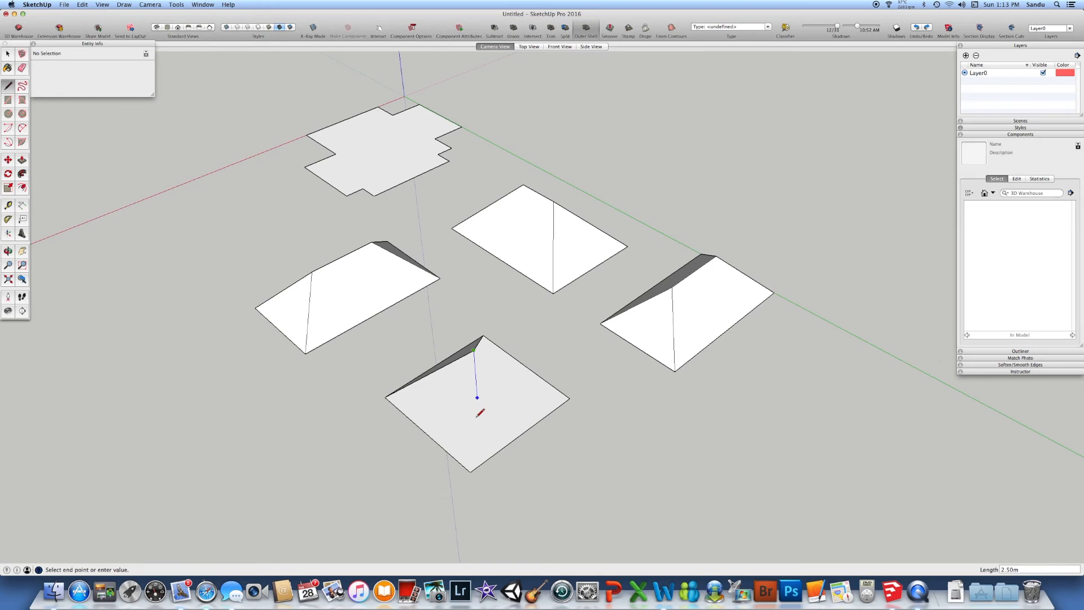
click(470, 471)
click(473, 350)
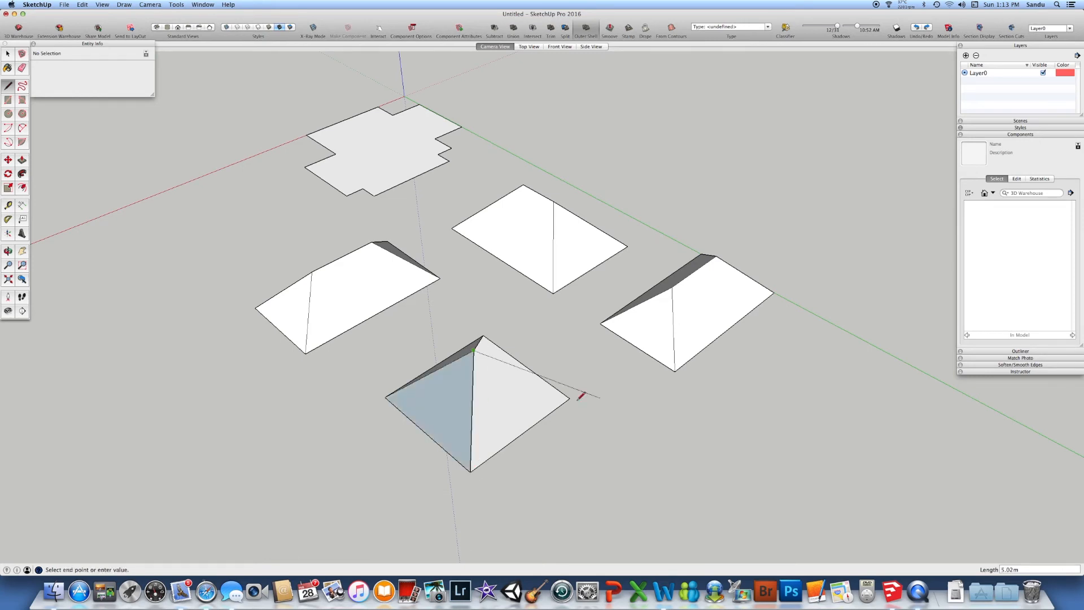
middle_drag(585, 438, 653, 481)
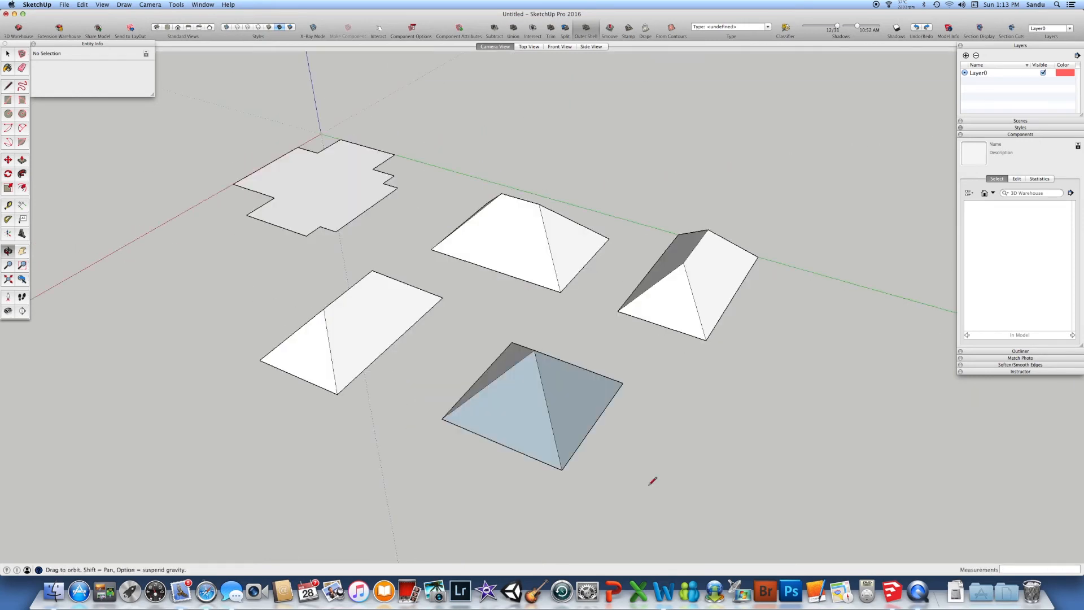
- Select the whole pyramid-shaped roof and reverse its faces so their front sides point outward
scroll(652, 480, down, 3)
middle_drag(600, 450, 492, 430)
key(space)
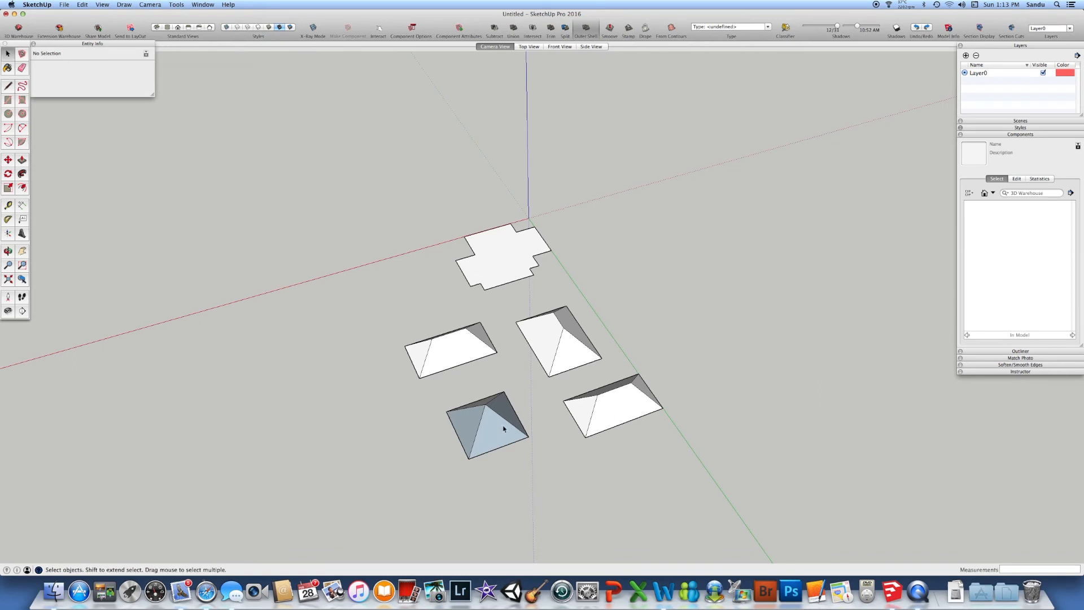
click(506, 417)
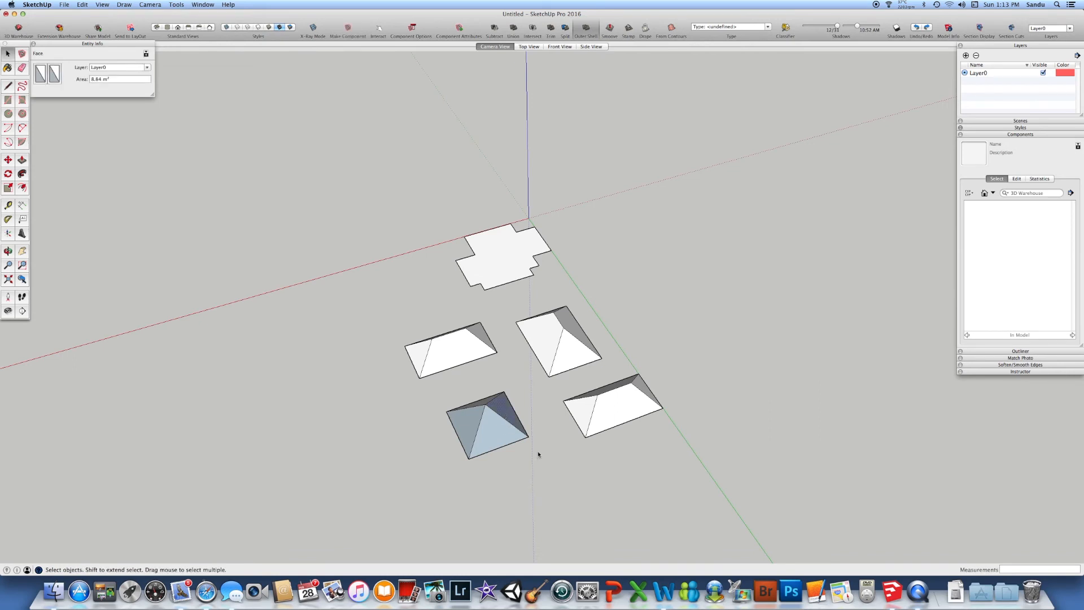
middle_click(503, 433)
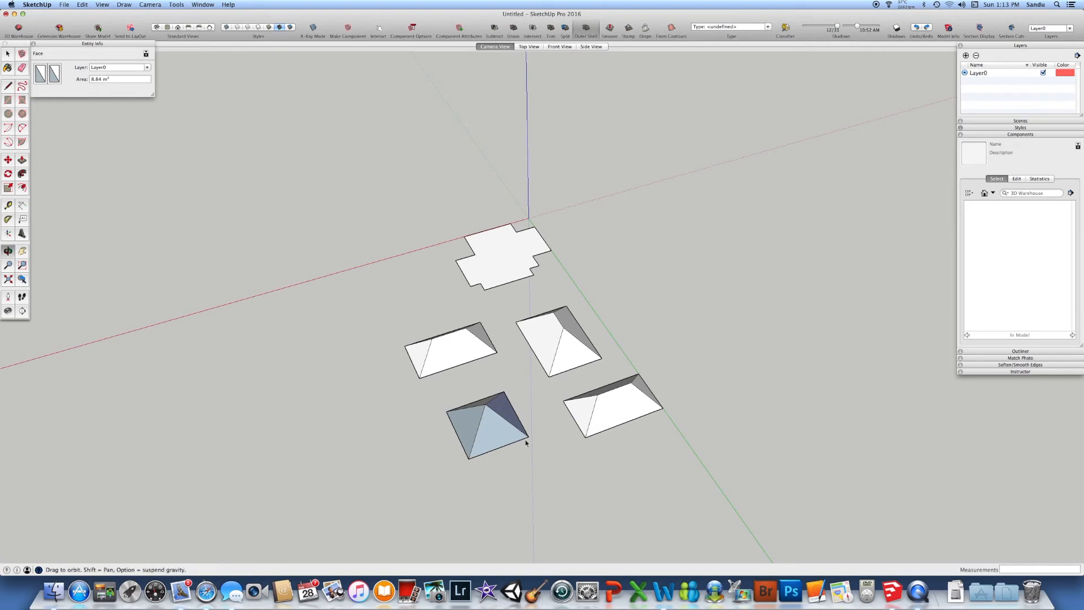
double_click(498, 430)
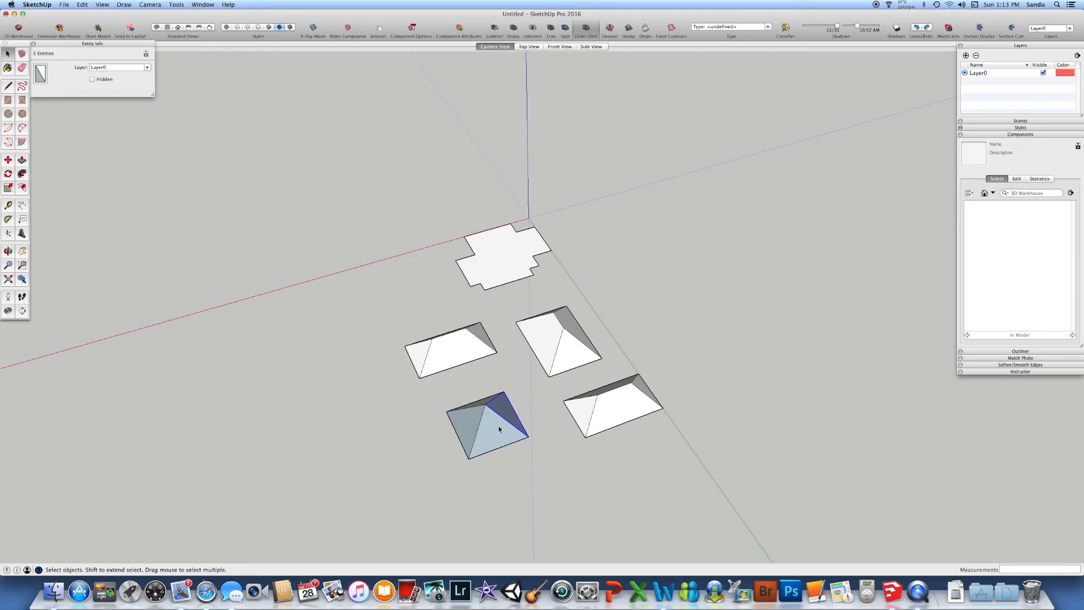
triple_click(492, 429)
right_click(484, 421)
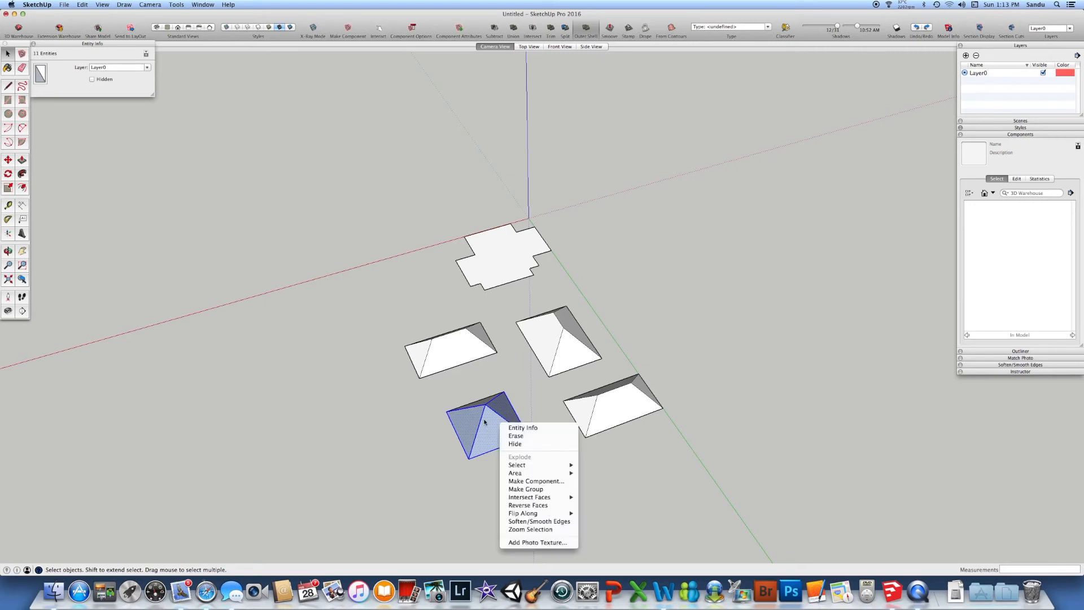
click(541, 506)
click(500, 468)
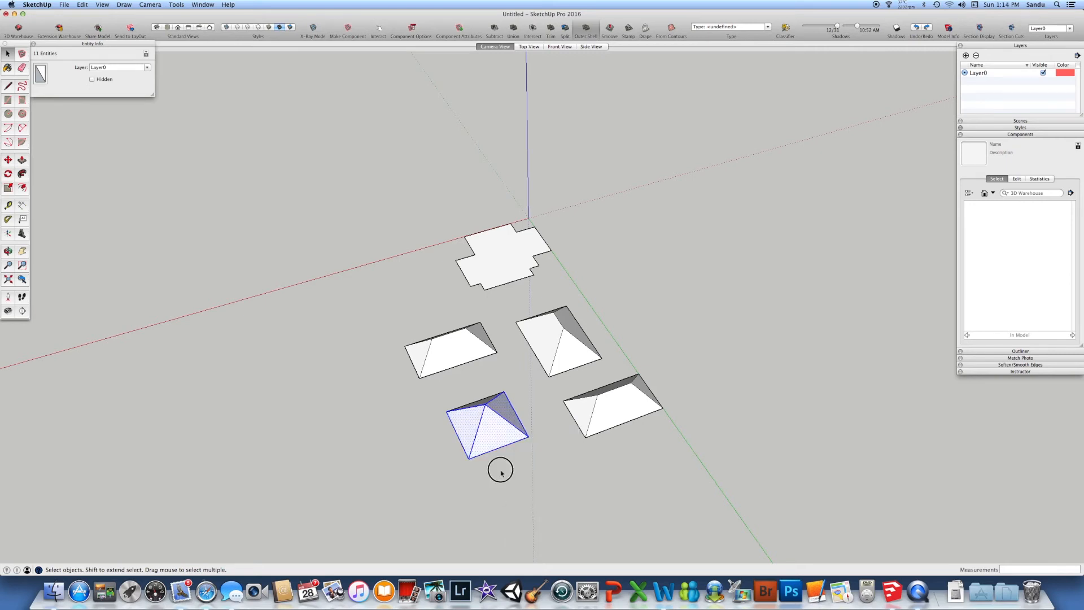
- Select the whole hip roof that lies farthest from the green axis among the ridged ones and make it a component
key(o)
drag(648, 472, 675, 515)
key(space)
scroll(585, 467, up, 3)
scroll(586, 467, down, 3)
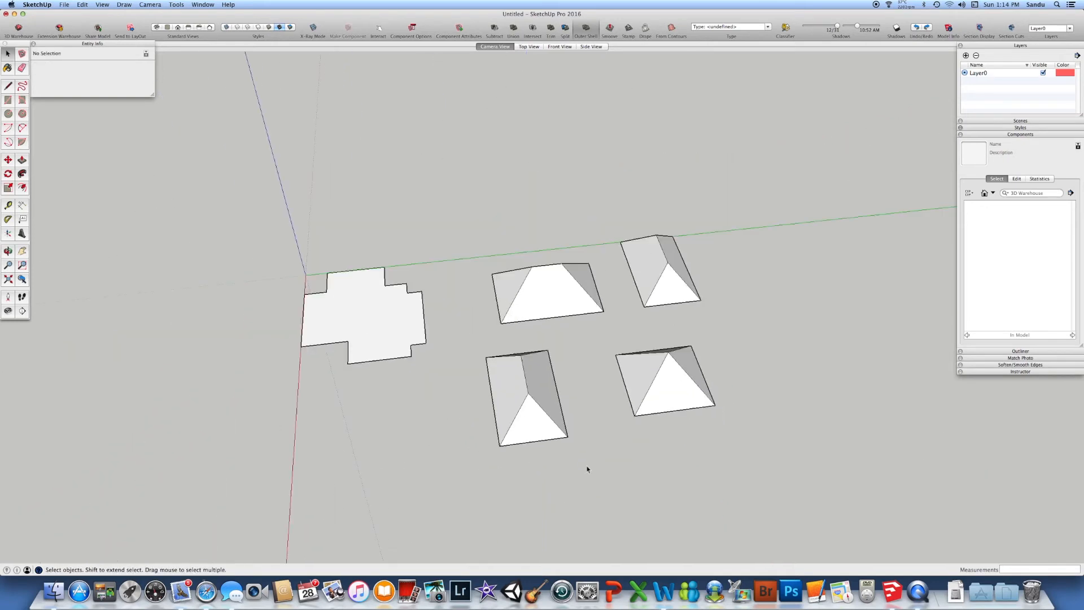
drag(461, 346, 615, 490)
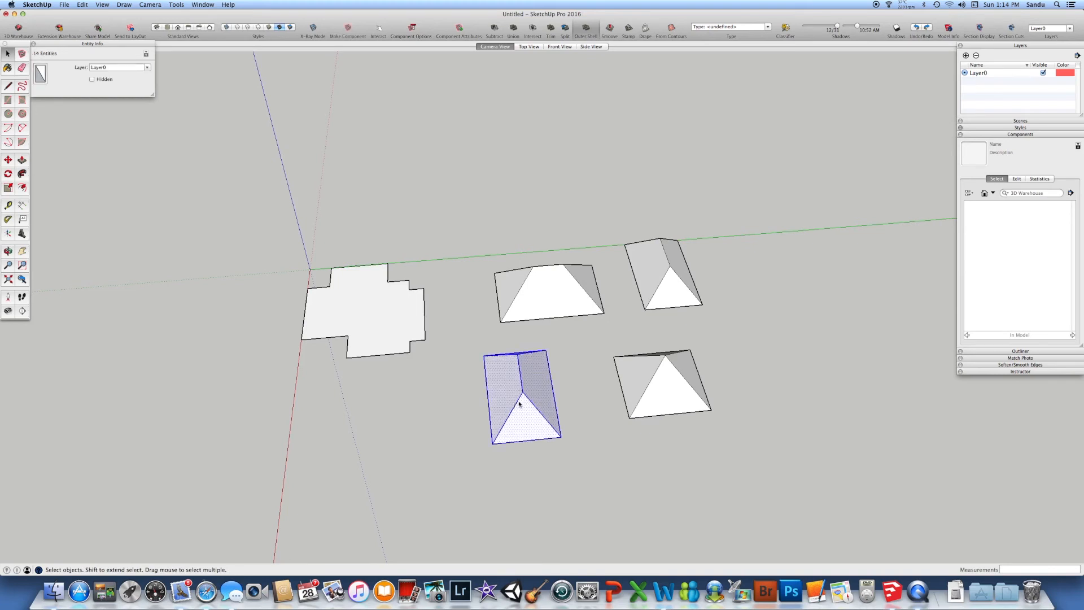
right_click(519, 402)
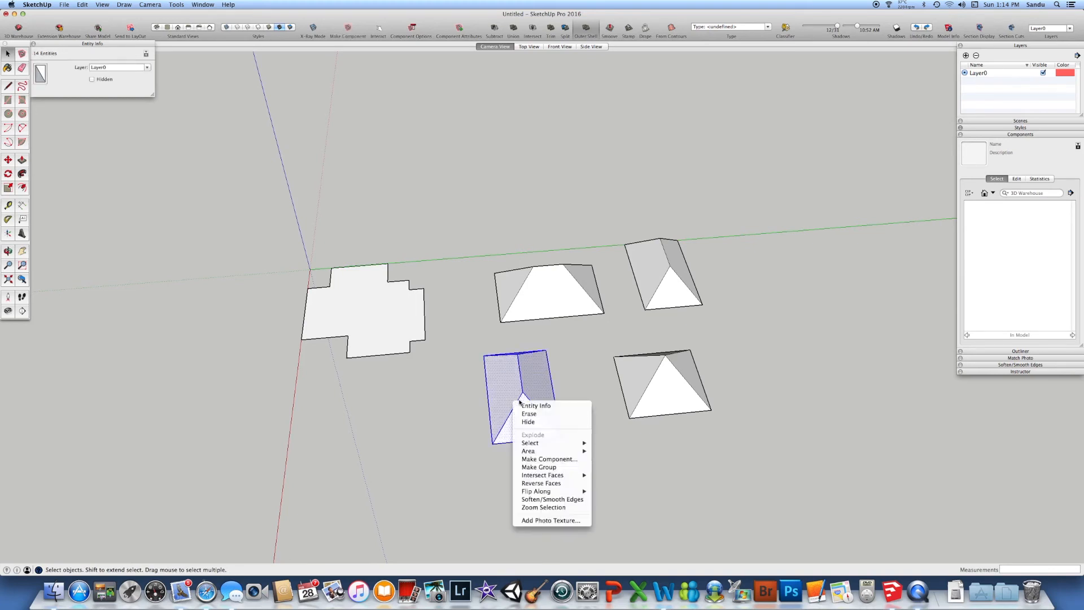
click(564, 459)
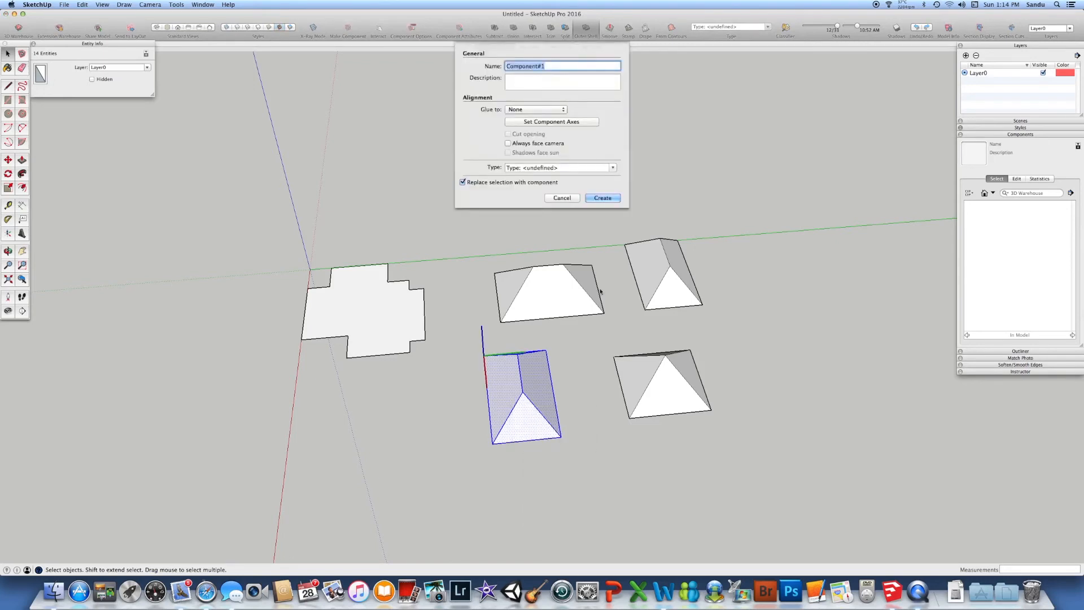
click(610, 199)
- Select the wide hip roof beside the floor plan and turn it into a component
drag(470, 251, 622, 331)
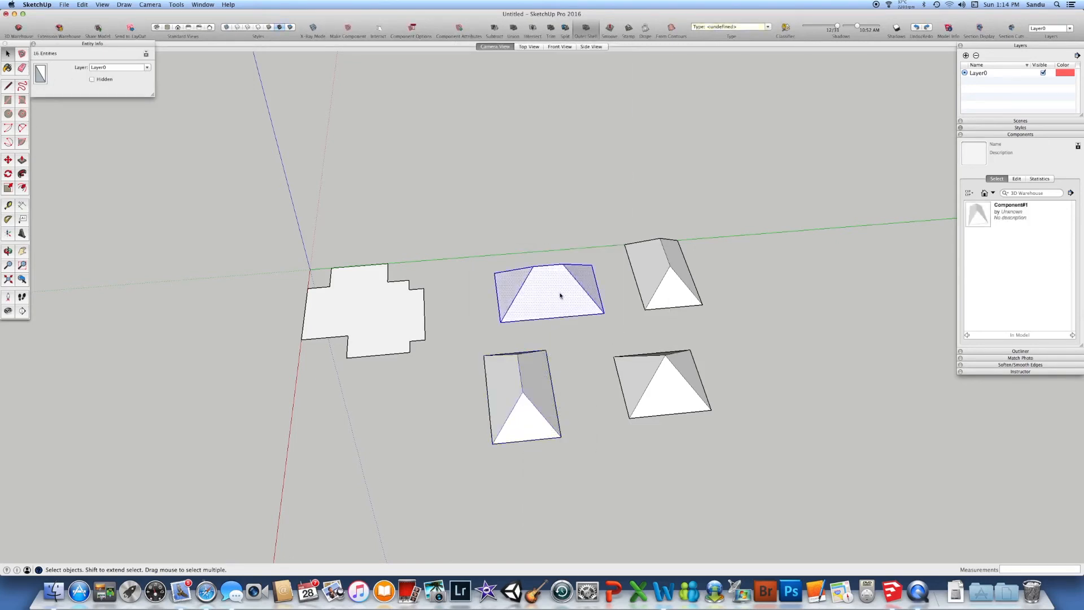
right_click(561, 295)
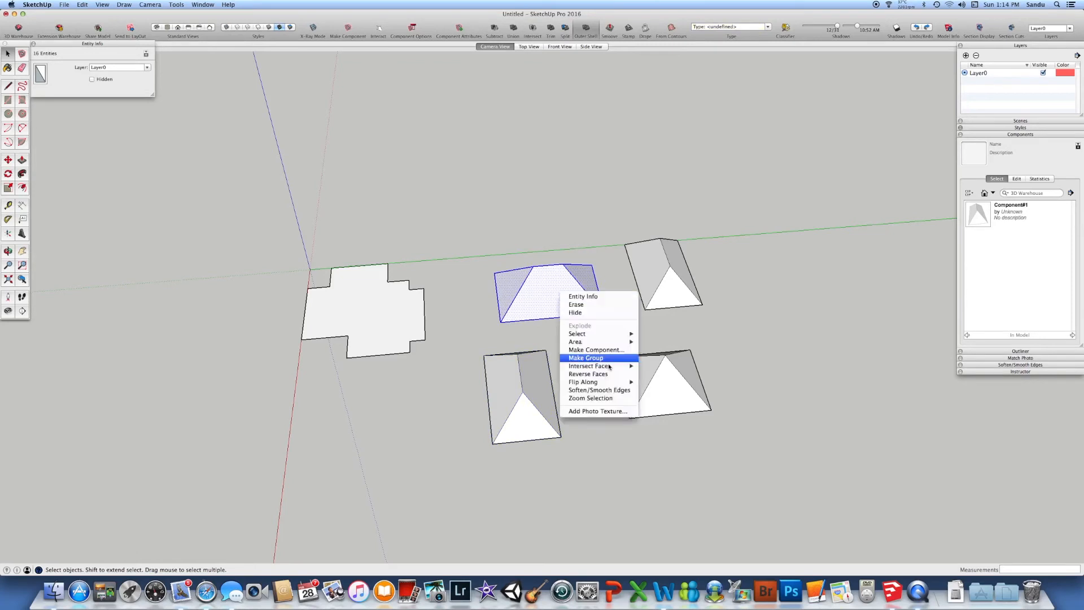
click(598, 353)
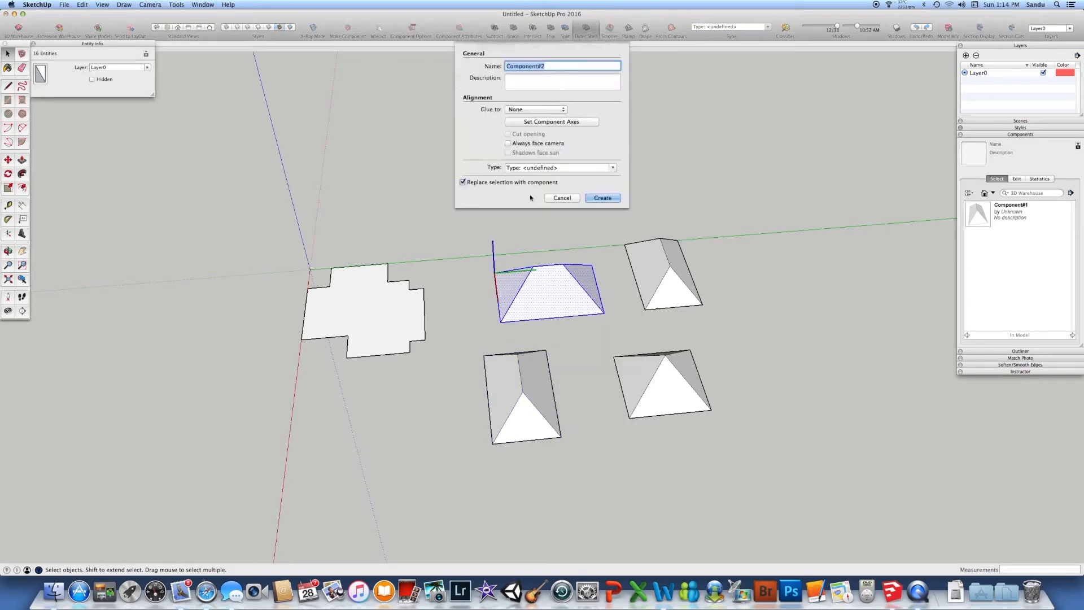
click(603, 198)
- Select the entire pyramid-shaped roof and make it a component
drag(592, 339, 742, 439)
right_click(666, 396)
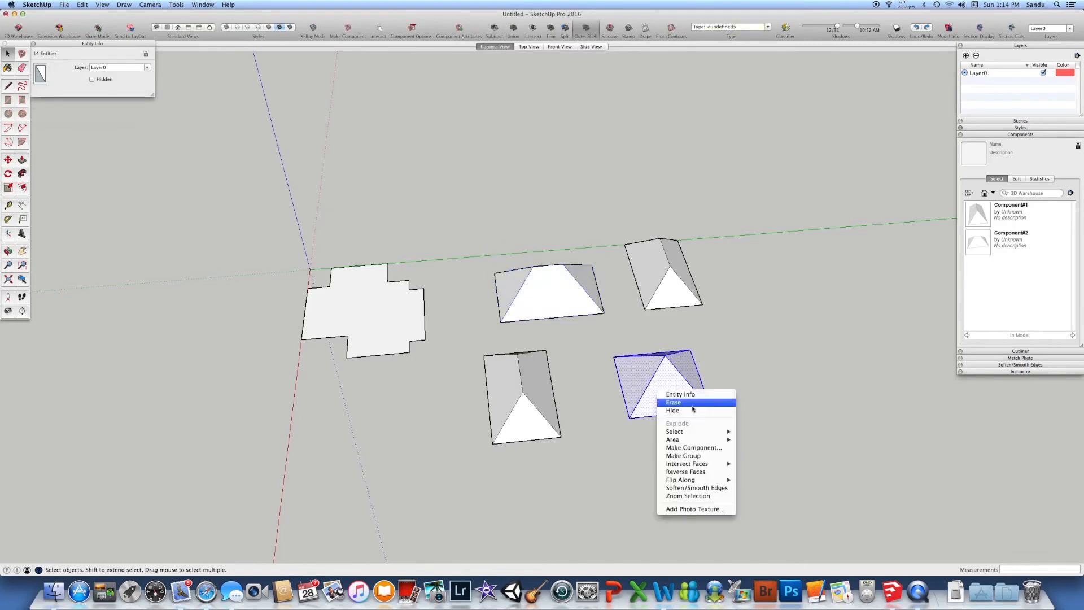
click(706, 448)
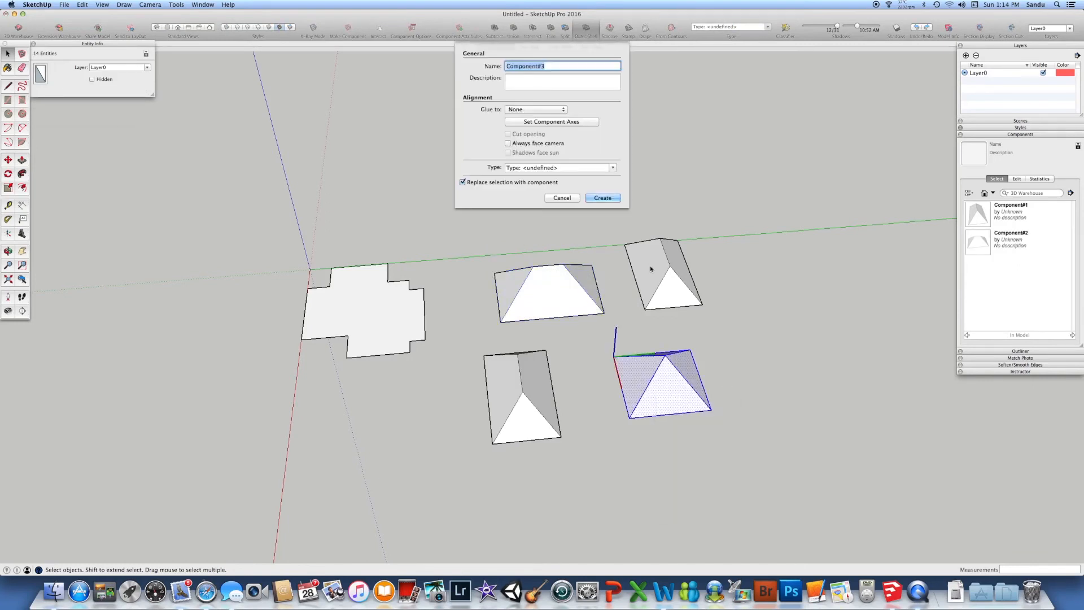
click(616, 199)
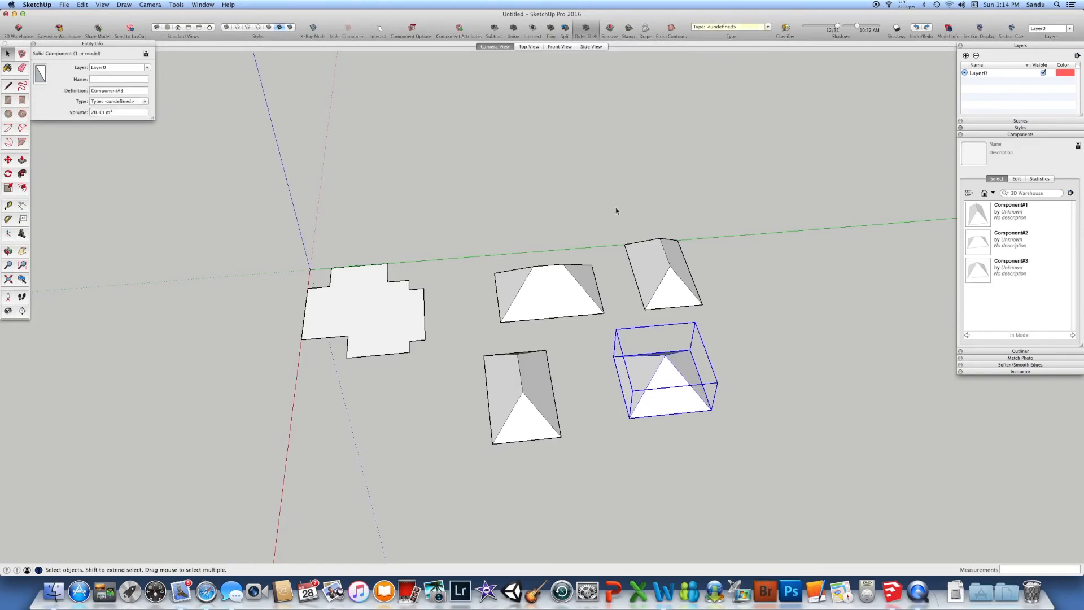
- Select the remaining hip roof near the green axis and turn it into a component
drag(617, 211, 723, 314)
right_click(669, 275)
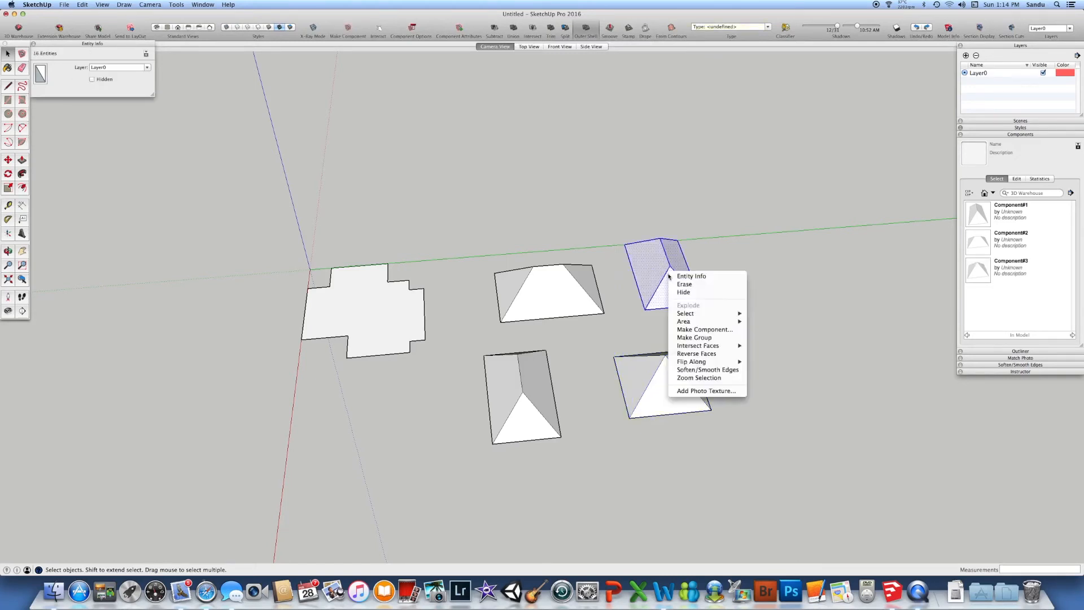
click(721, 330)
click(603, 199)
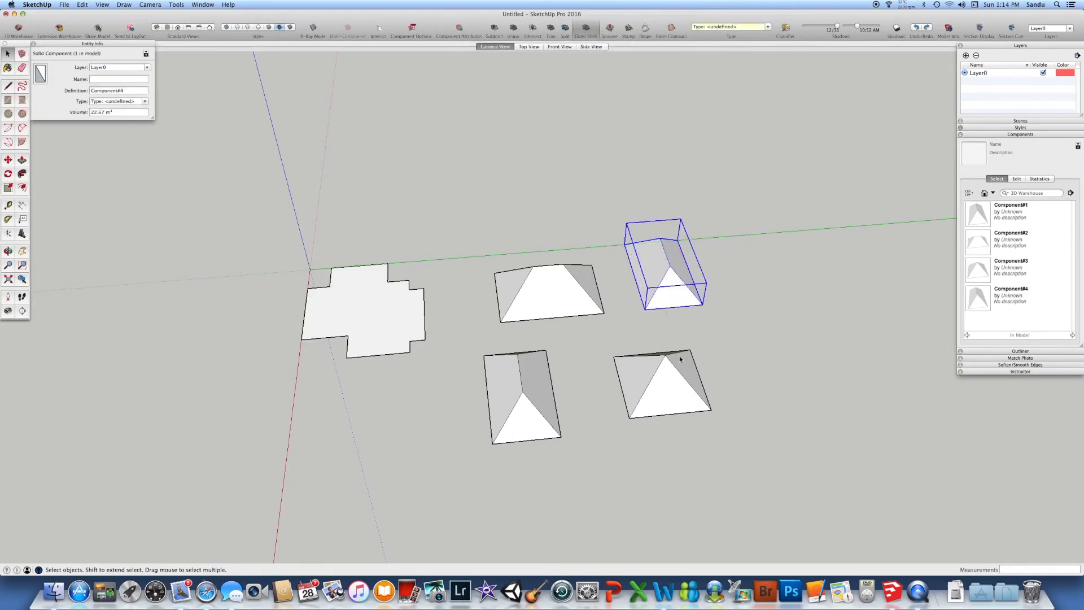
- Move the wide hip roof component onto the floor plan, matching its base corner to the plan's corner on the red axis
click(519, 291)
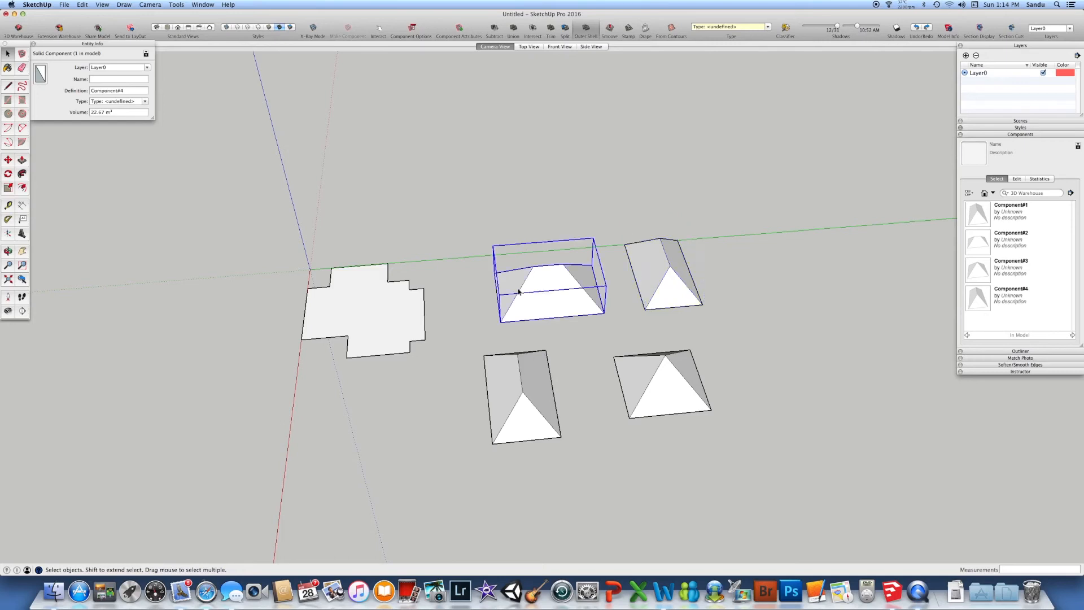
key(m)
click(544, 316)
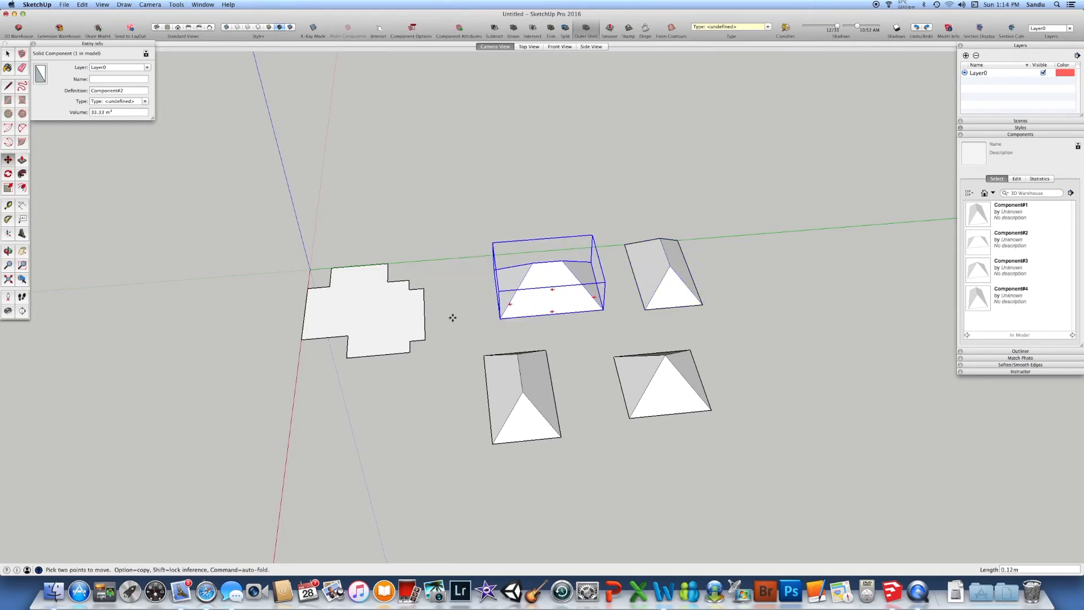
click(302, 339)
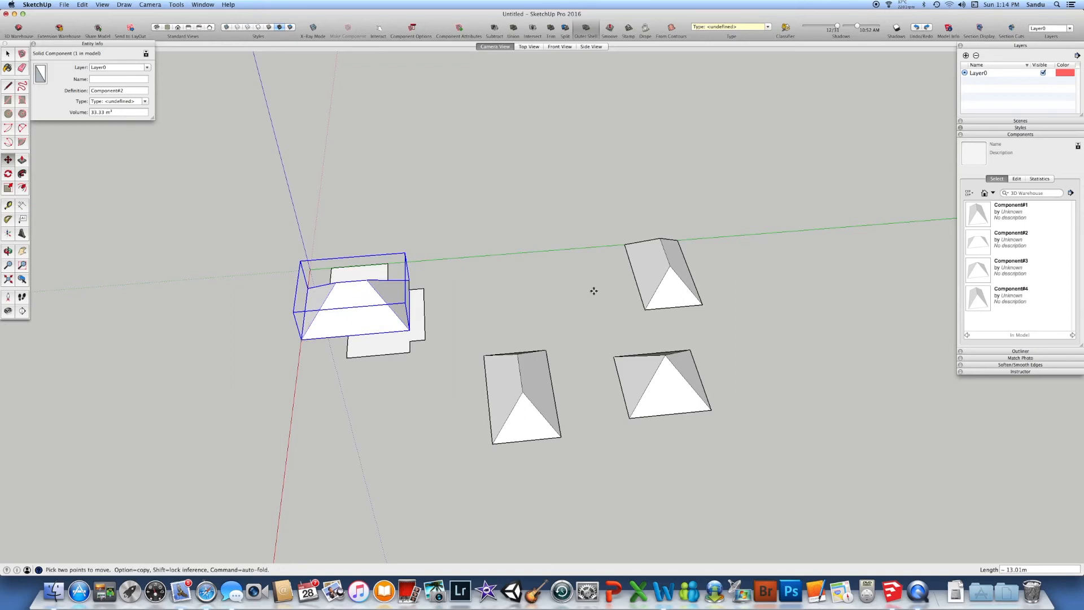
key(Escape)
key(space)
- Move the hip roof component near the green axis onto the floor plan's projection along that axis
click(655, 271)
key(m)
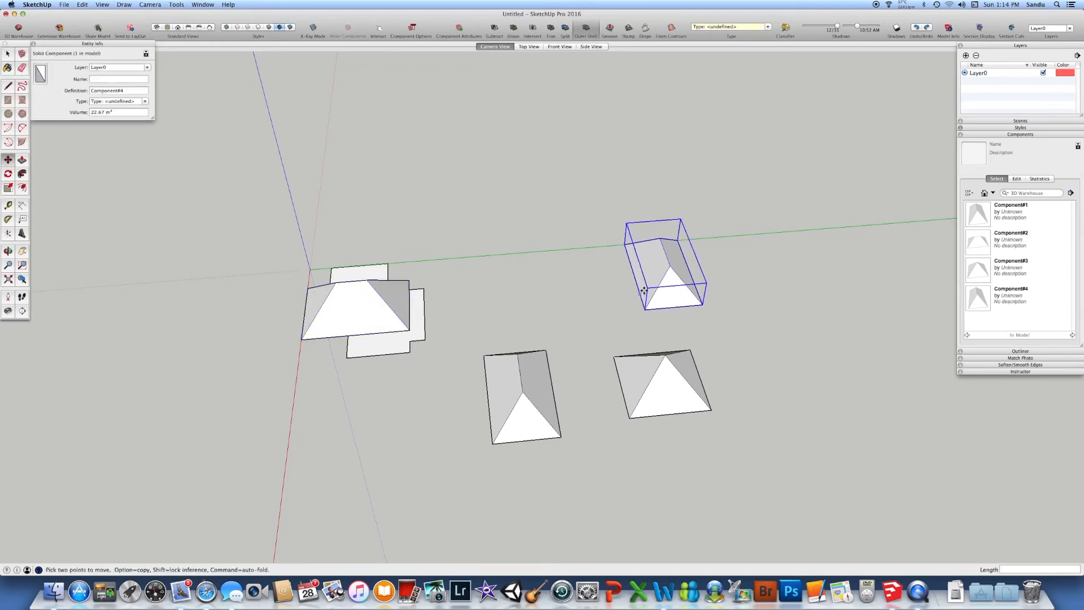
click(632, 253)
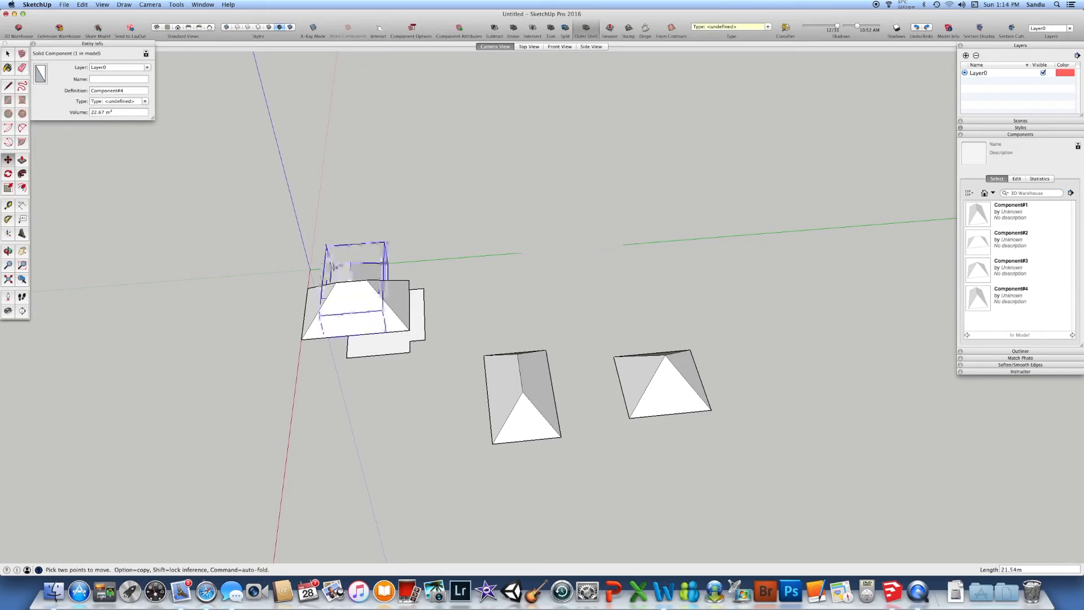
click(334, 269)
key(space)
- Move the other ridged hip roof component onto the floor plan's projection opposite the green axis
drag(451, 324, 599, 460)
key(m)
click(523, 418)
click(474, 387)
key(space)
- Move the pyramid roof component by its base corner onto the outer corner of the floor plan's uncovered part
drag(527, 324, 772, 466)
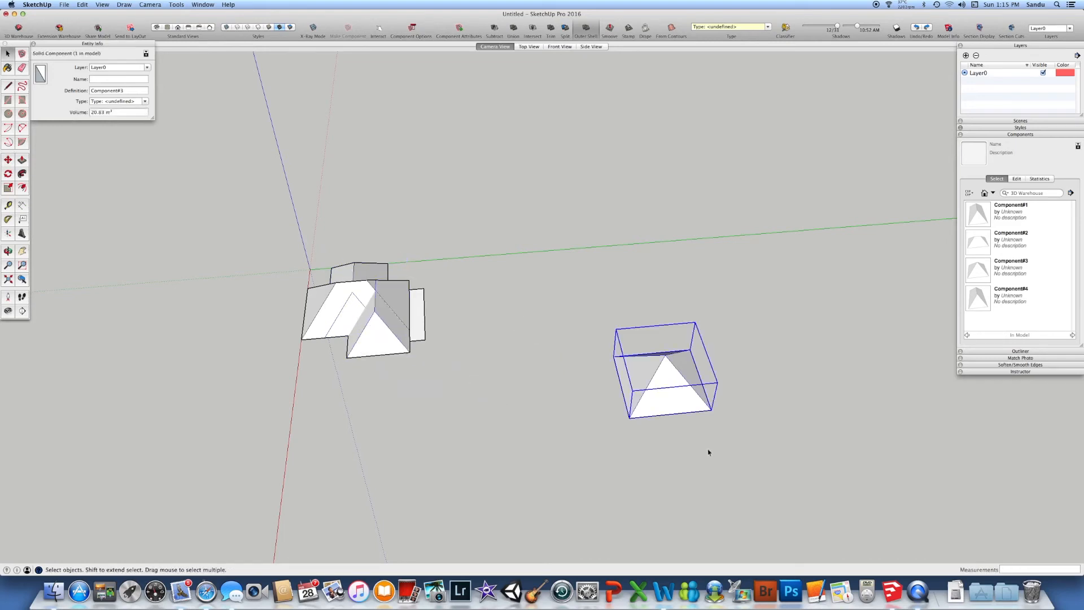
key(m)
click(712, 410)
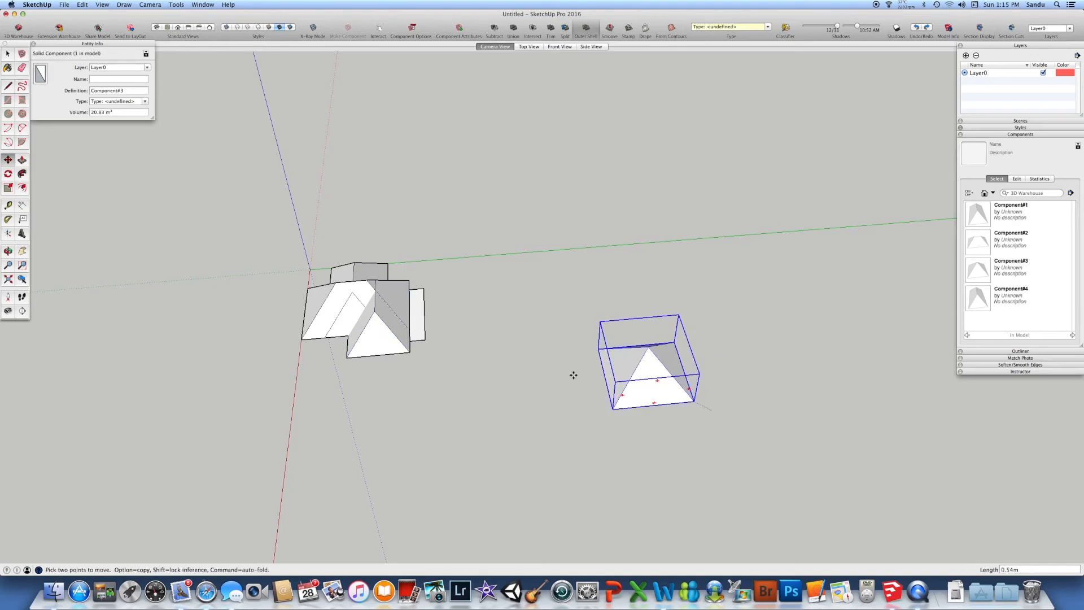
click(425, 340)
middle_drag(428, 341, 628, 382)
key(space)
- Select all the assembled roofs and the floor plan, and merge them with Outer Shell, accepting that non-solid objects are deselected
click(401, 254)
scroll(503, 176, up, 5)
middle_drag(445, 413, 410, 345)
key(space)
drag(333, 314, 584, 468)
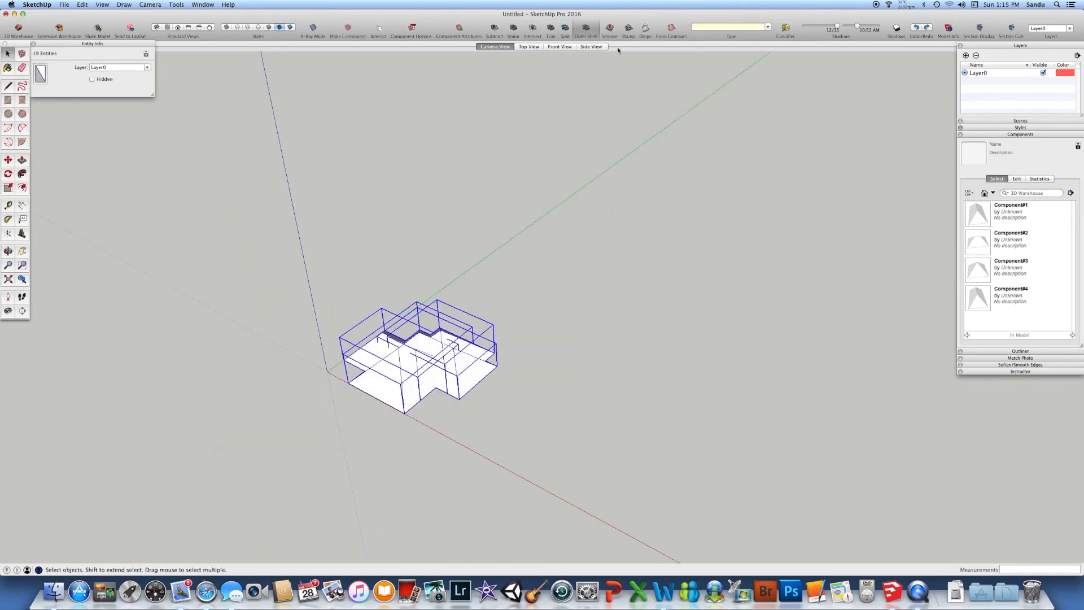
click(587, 29)
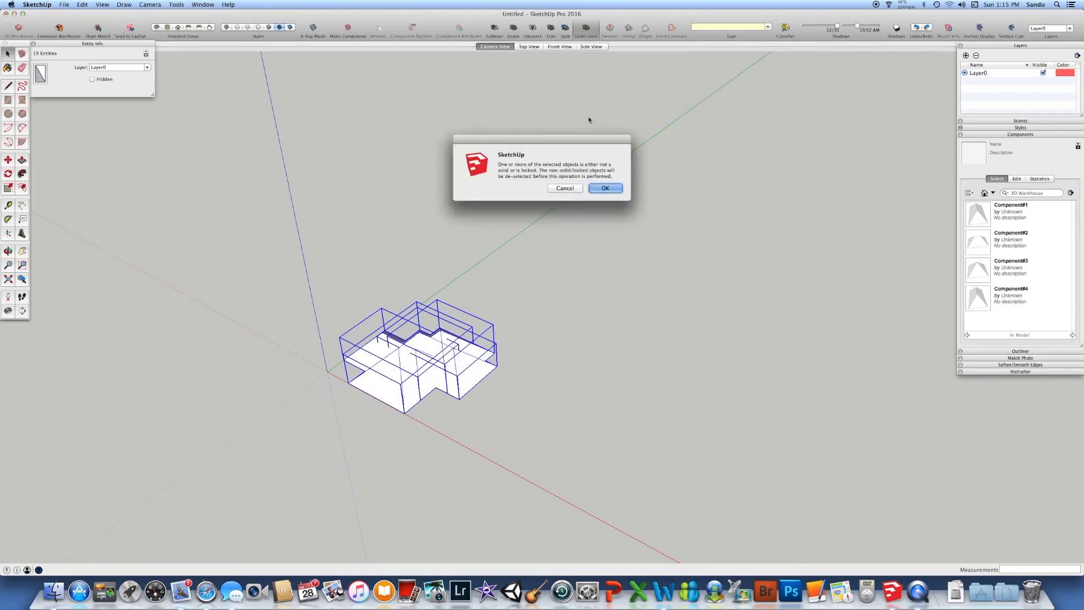
click(605, 188)
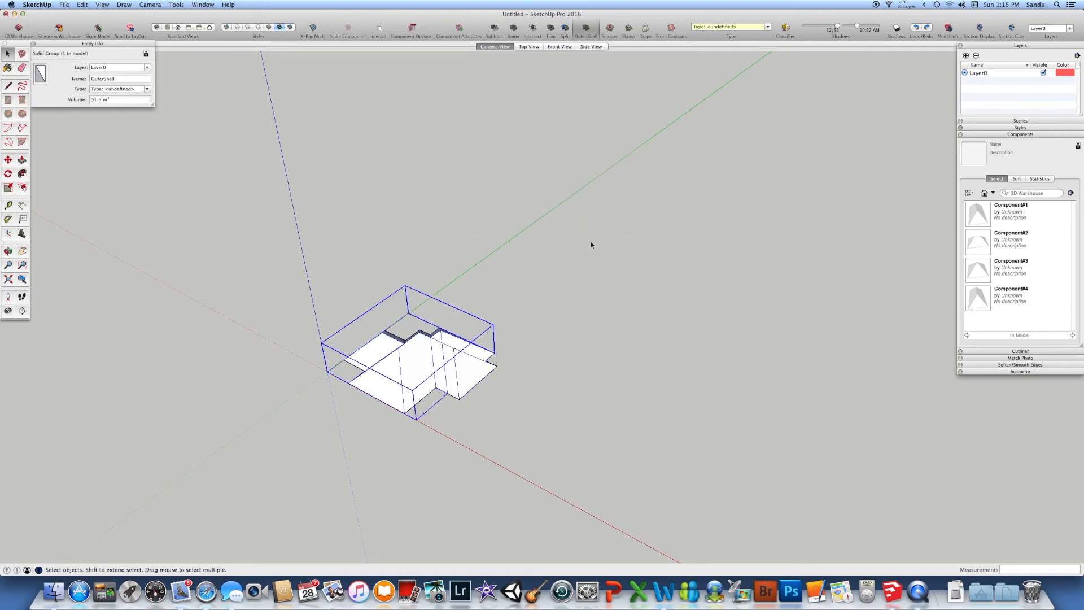
- Examine the merged roof from several angles, checking how its intersecting slopes join
click(532, 294)
scroll(485, 327, up, 5)
middle_drag(445, 358, 384, 325)
drag(384, 325, 627, 344)
scroll(452, 313, down, 5)
key(space)
middle_drag(467, 350, 483, 87)
middle_drag(482, 230, 476, 331)
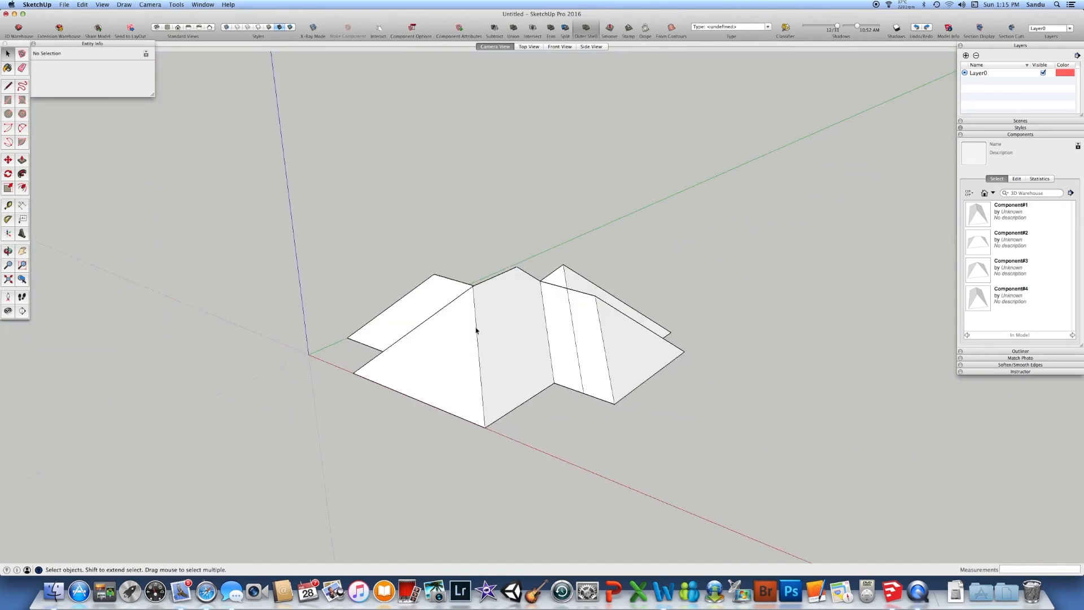
- Undo the Outer Shell merge and the pyramid roof's move
key(super+z)
key(super+z)
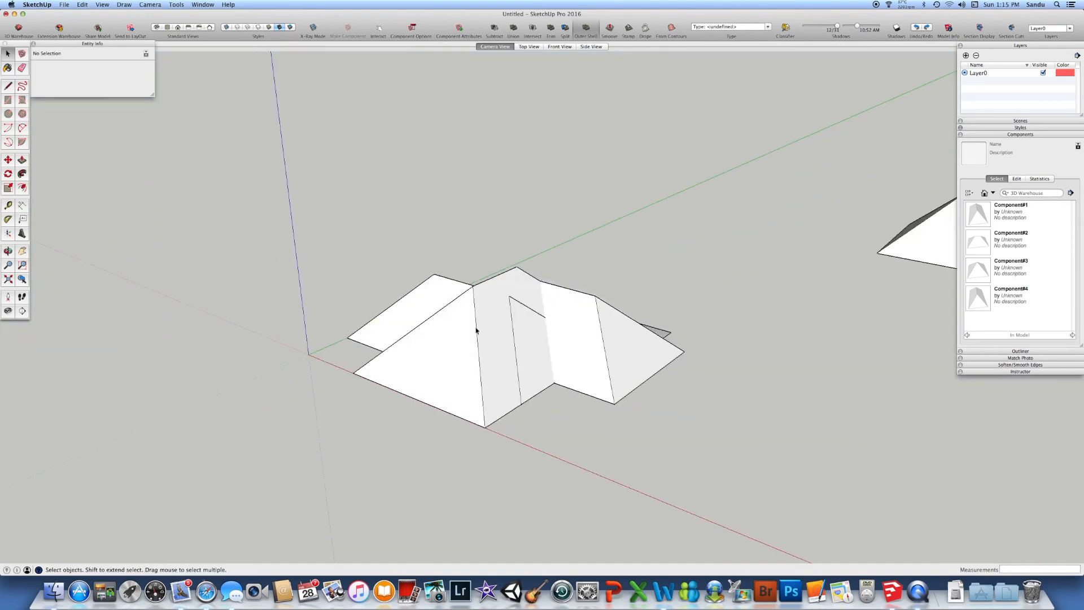
key(shift+x)
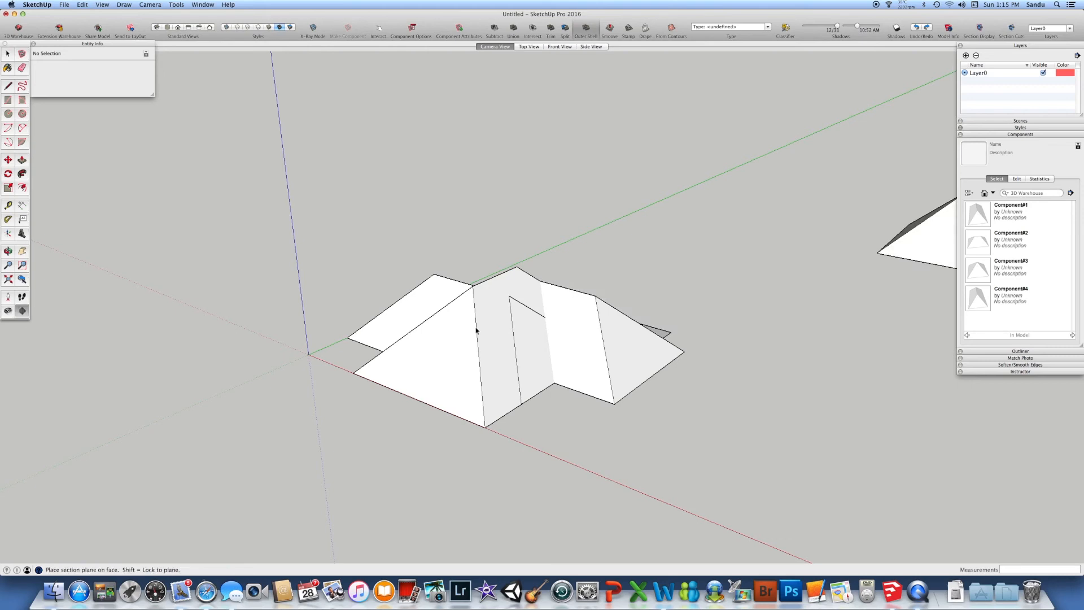
scroll(476, 331, down, 4)
key(space)
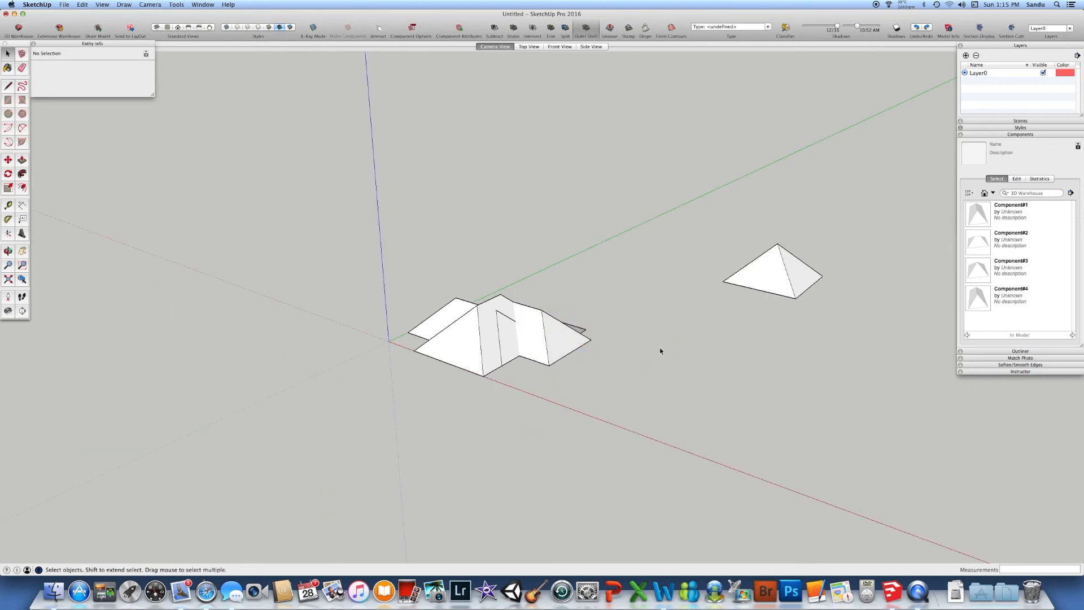
- Move the pyramid roof component back onto the floor plan, aligning its base corner with the plan's uncovered outer corner
click(796, 276)
middle_drag(796, 276, 646, 384)
key(m)
click(904, 340)
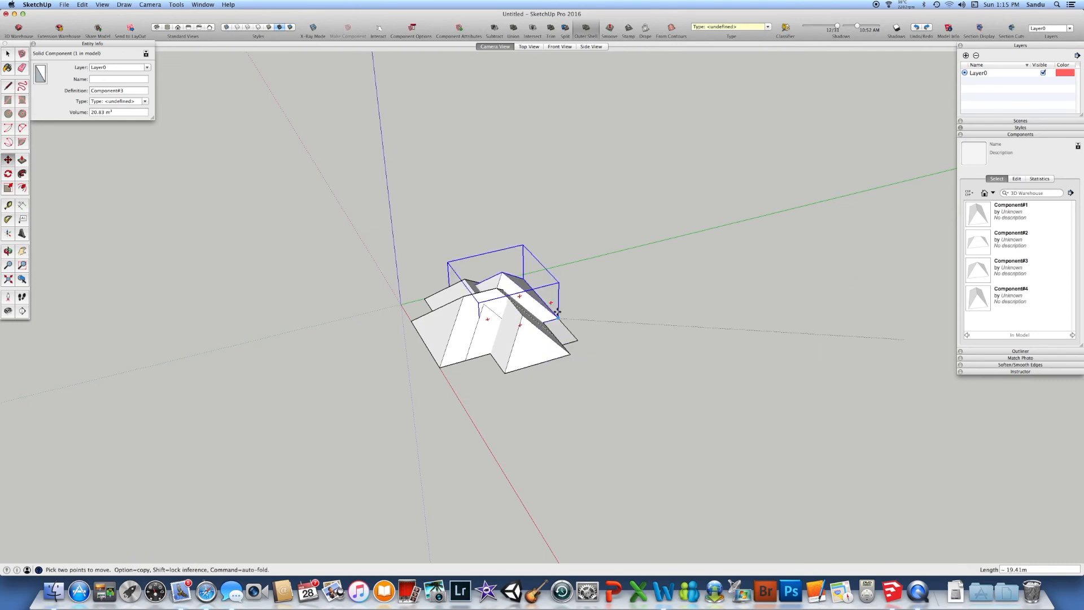
click(578, 340)
key(space)
- Select all the assembled roofs and the floor plan, and combine them with Union, accepting that non-solid objects are deselected
click(378, 240)
drag(337, 219, 635, 394)
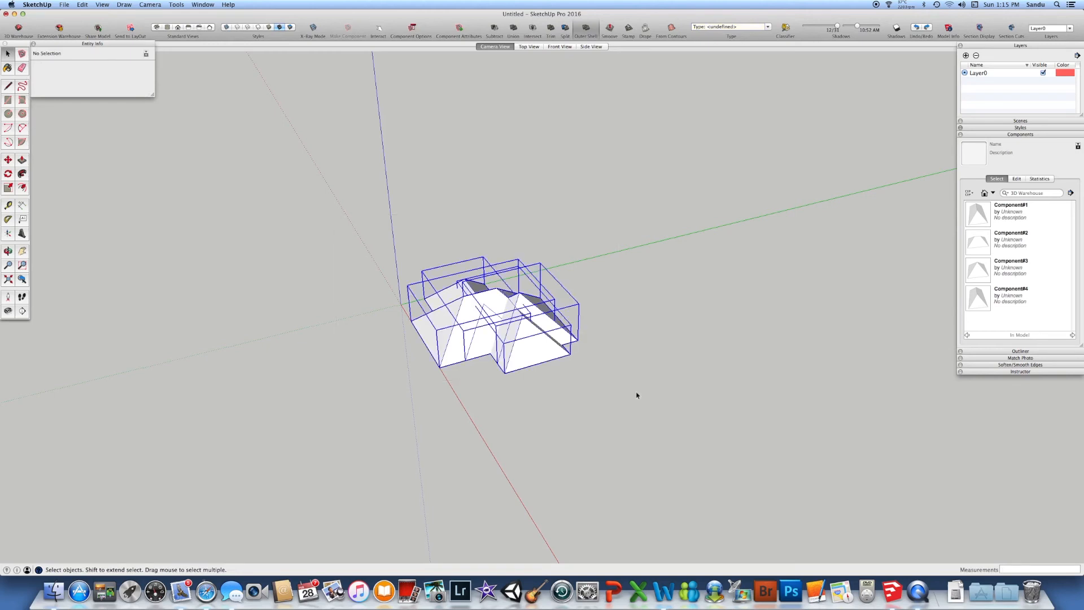
click(515, 28)
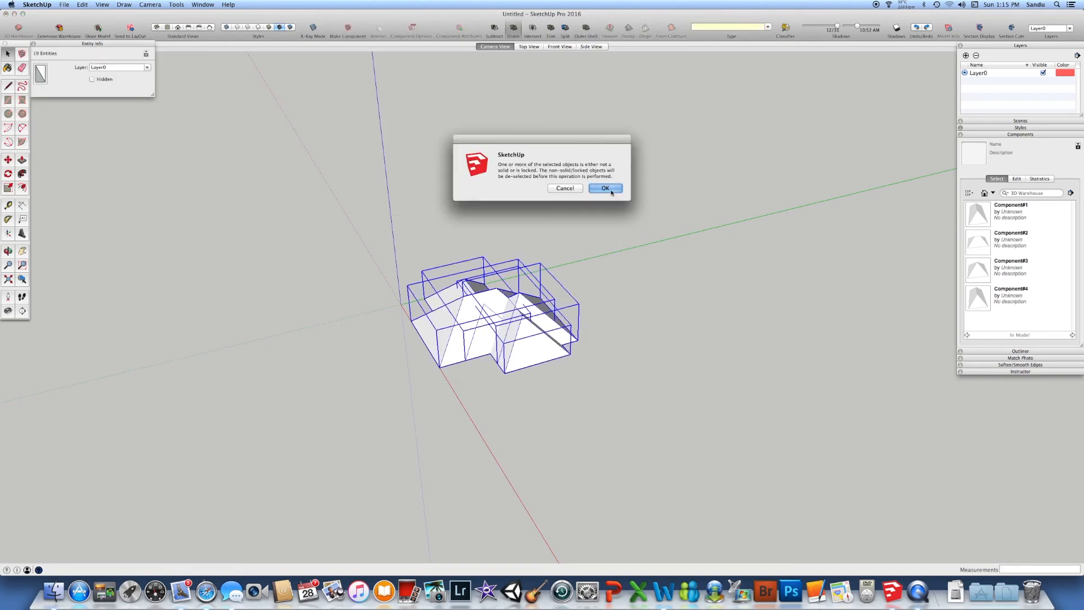
click(605, 188)
- Select the hip roof component left out of the union and move it away from the combined roof into free space
middle_drag(627, 307, 440, 286)
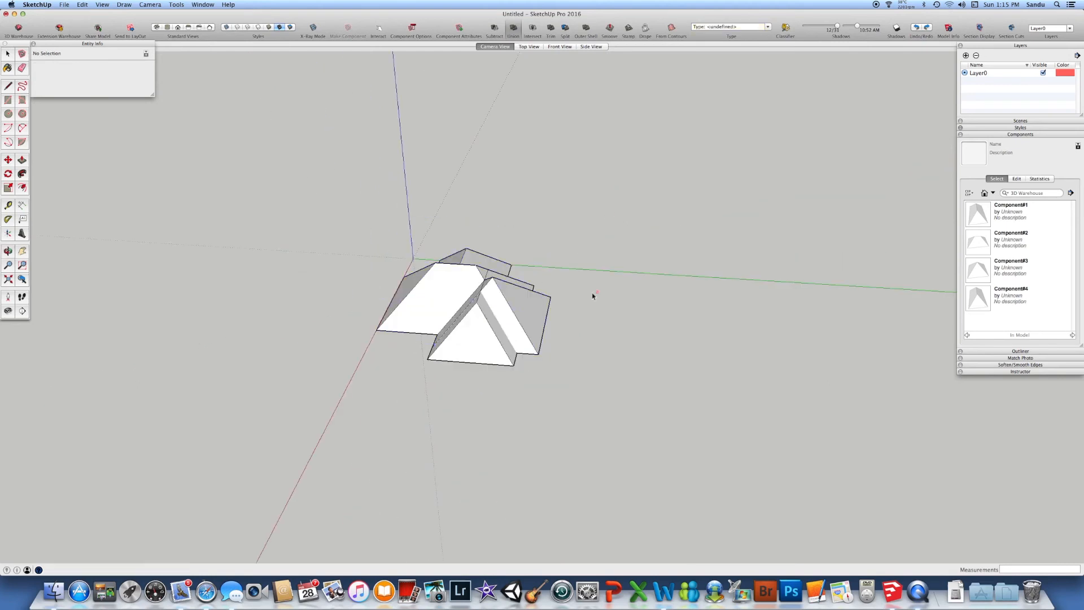
middle_drag(506, 295, 561, 341)
key(space)
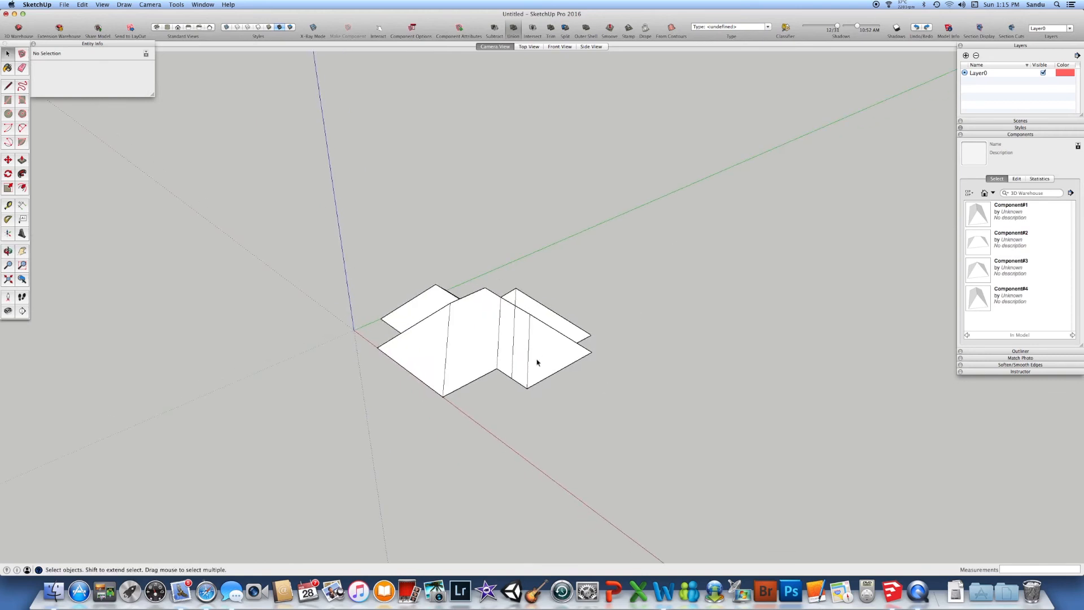
click(537, 362)
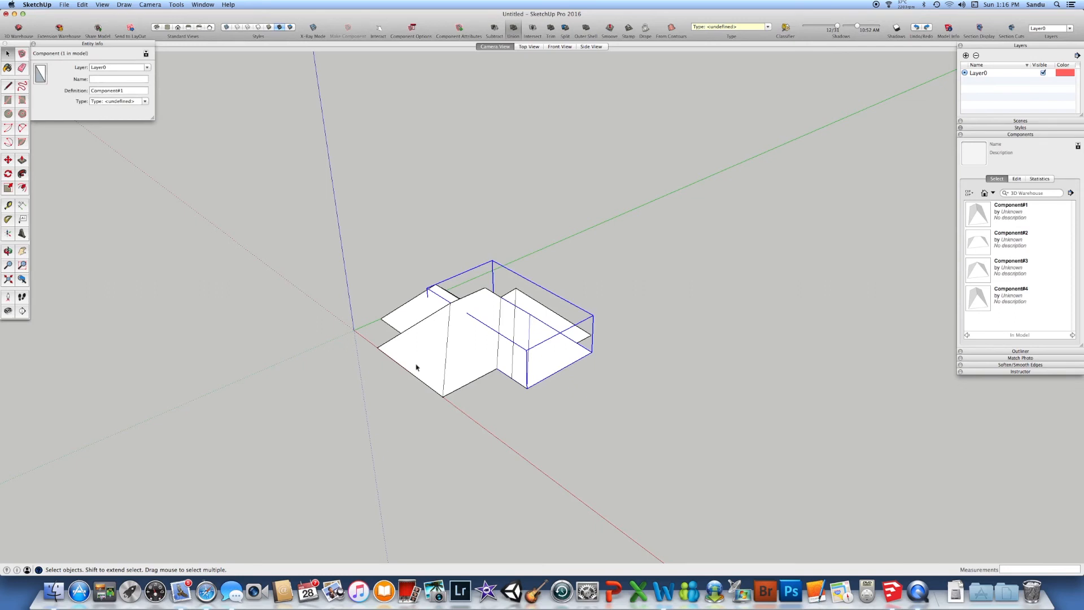
click(577, 411)
click(532, 357)
click(8, 160)
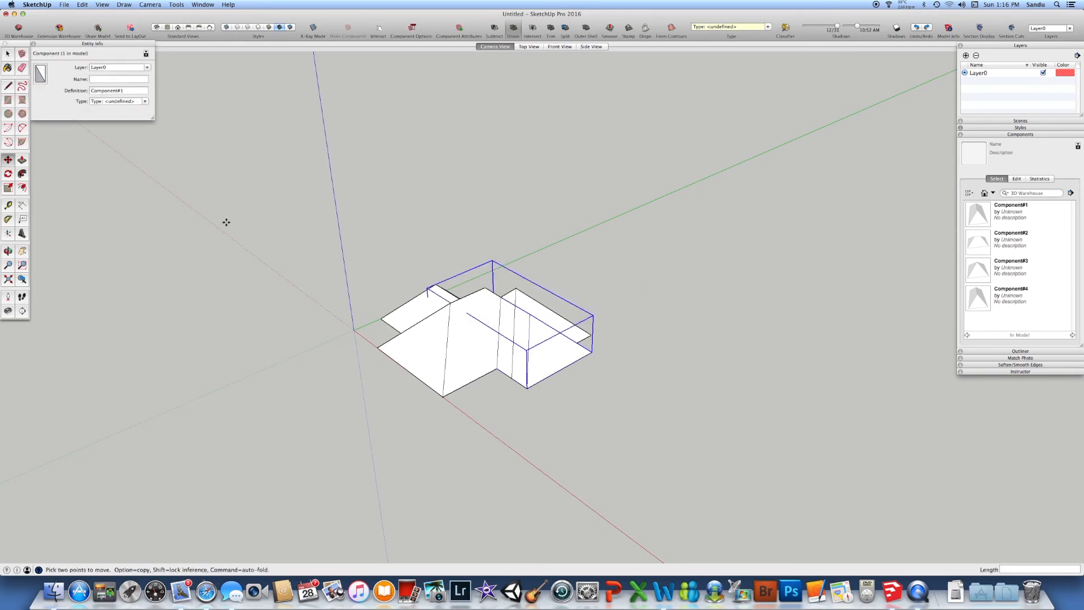
click(695, 404)
click(830, 344)
key(space)
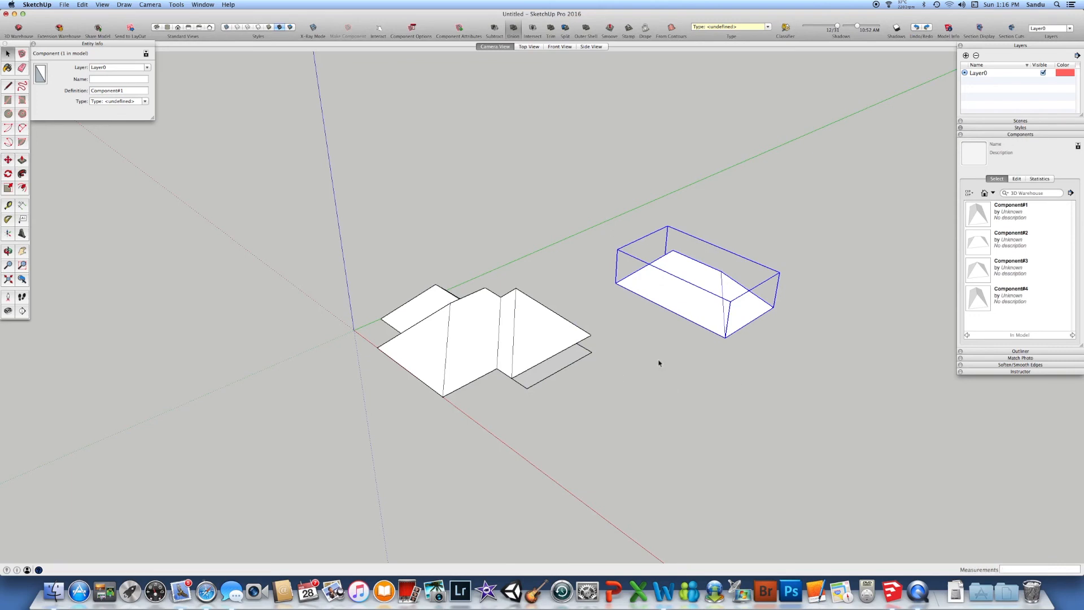
- Examine the separated hip roof component from below, checking whether its base is closed
click(634, 310)
click(733, 298)
click(314, 28)
middle_drag(782, 269, 750, 314)
scroll(717, 269, up, 6)
middle_drag(698, 258, 702, 346)
click(835, 371)
middle_drag(790, 376, 648, 237)
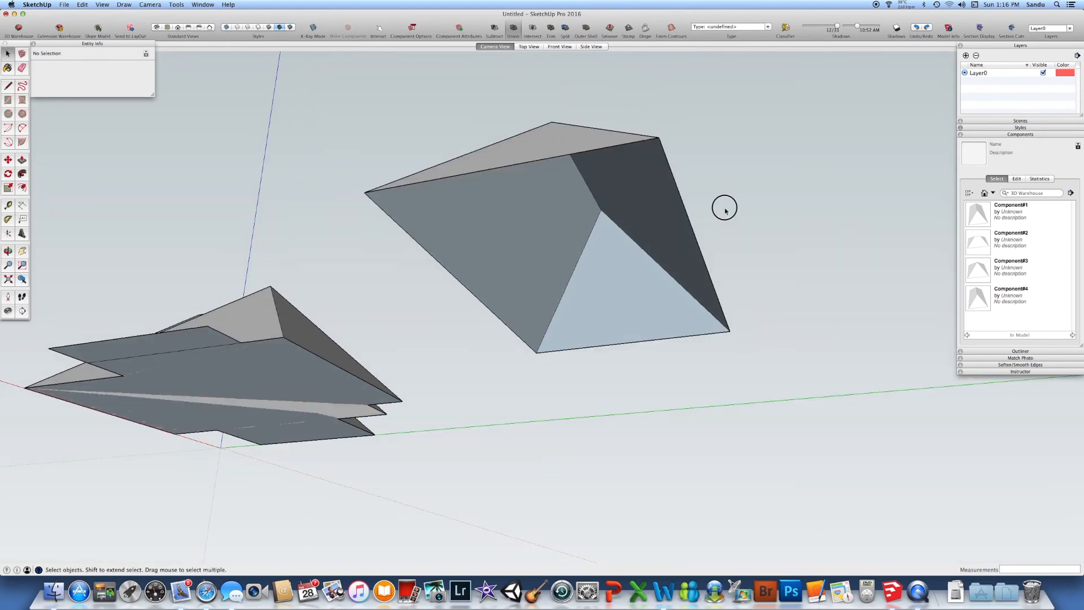
- Inside the separated hip roof component, close its open base with a 7.00 m by 4.00 m rectangle and leave the component
double_click(644, 224)
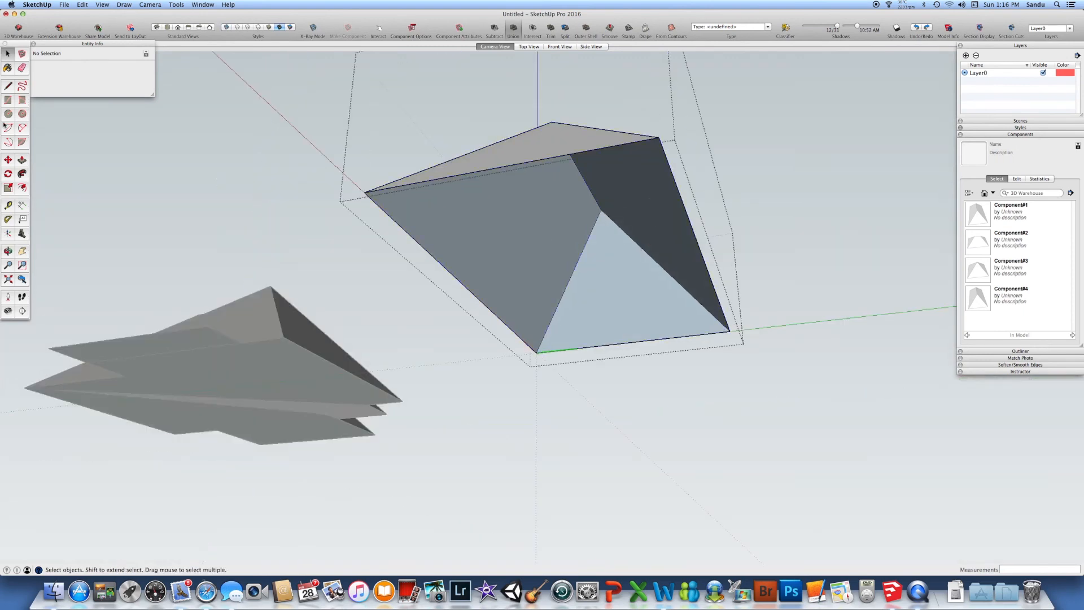
key(r)
click(365, 193)
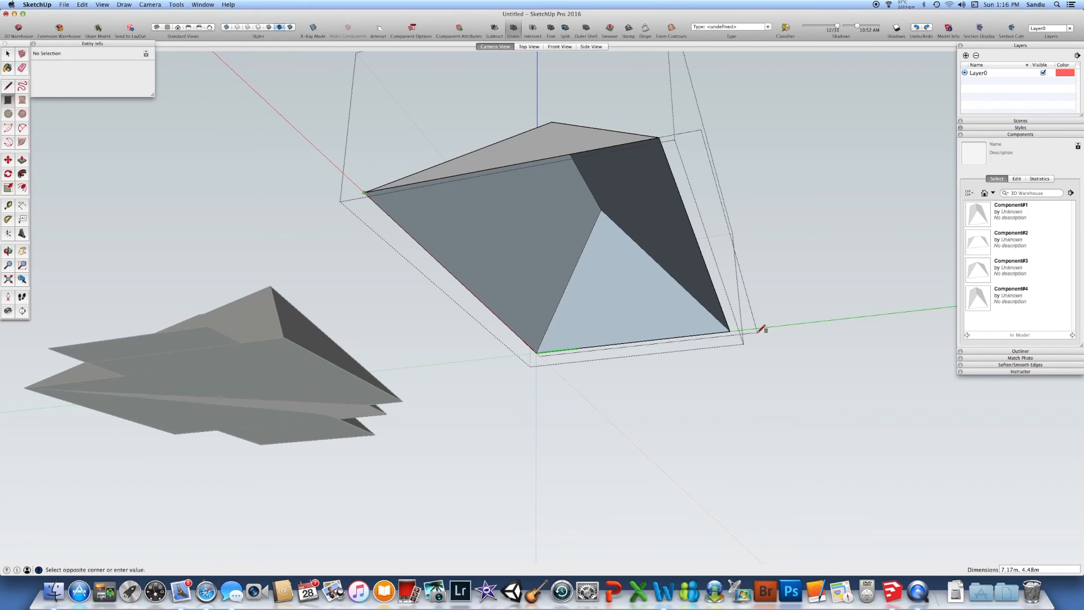
click(731, 332)
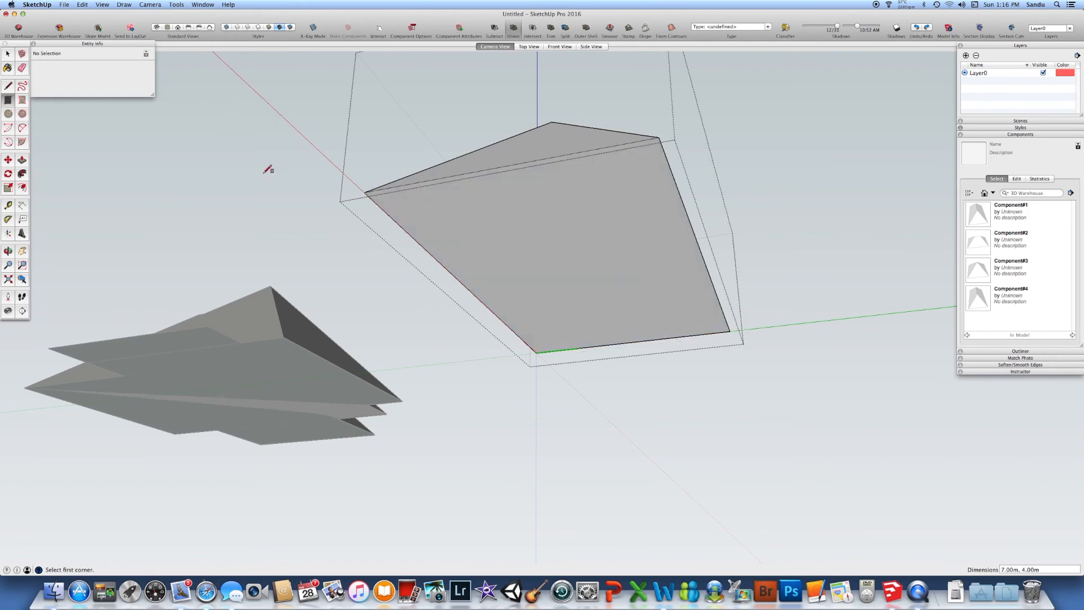
key(space)
click(280, 179)
- Check the entity information of the closed hip roof component and the combined roof to see whether they are solids
middle_drag(281, 181, 398, 346)
click(615, 364)
click(339, 348)
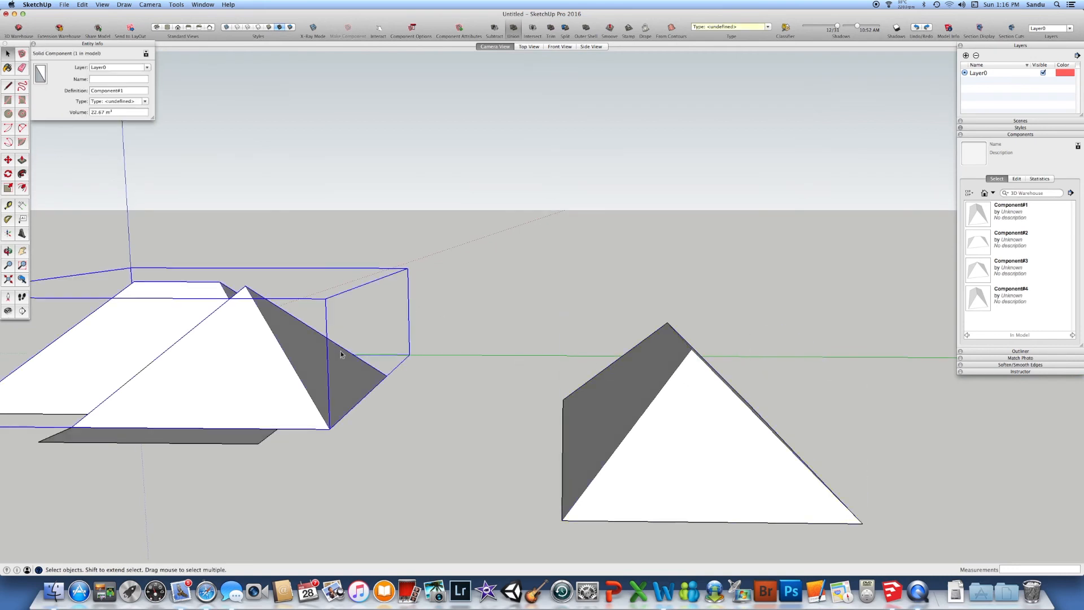
click(411, 318)
mouse_move(412, 318)
middle_down()
mouse_move(329, 315)
mouse_move(411, 303)
middle_up()
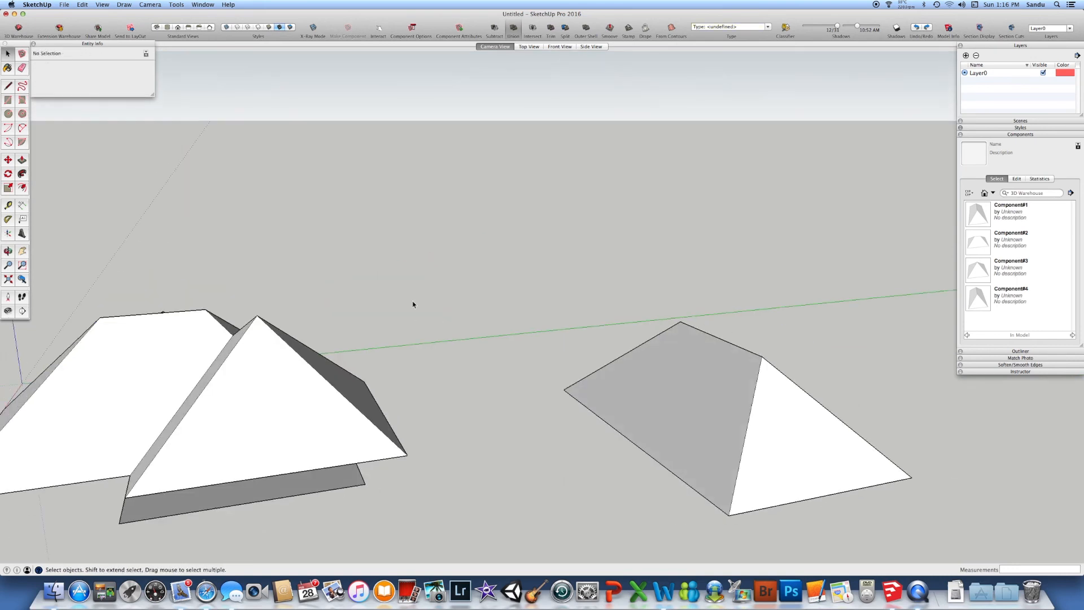
- Move the closed hip roof component back onto the floor plan, aligning its base corner with the combined roof's uncovered corner
scroll(411, 303, down, 3)
click(552, 393)
key(m)
click(653, 387)
click(393, 403)
middle_drag(433, 438, 350, 389)
scroll(339, 375, up, 3)
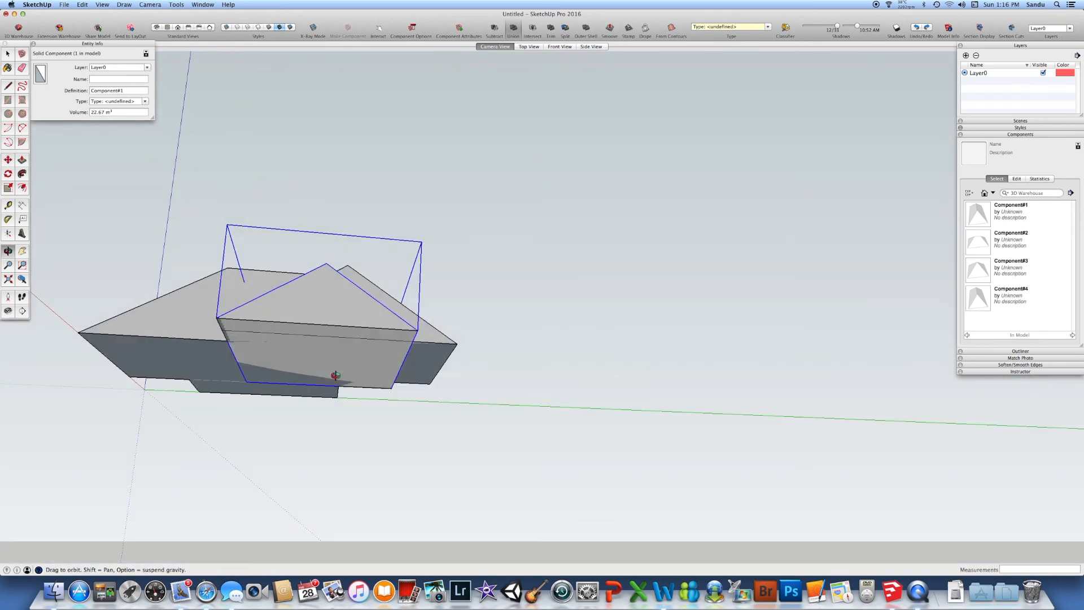
scroll(339, 383, down, 3)
middle_drag(350, 399, 362, 458)
click(7, 55)
click(370, 283)
- Switch on X-ray display, select the combined roof together with the hip roof component, and merge them with Union
middle_drag(323, 360, 419, 252)
scroll(359, 323, up, 5)
middle_drag(359, 323, 283, 223)
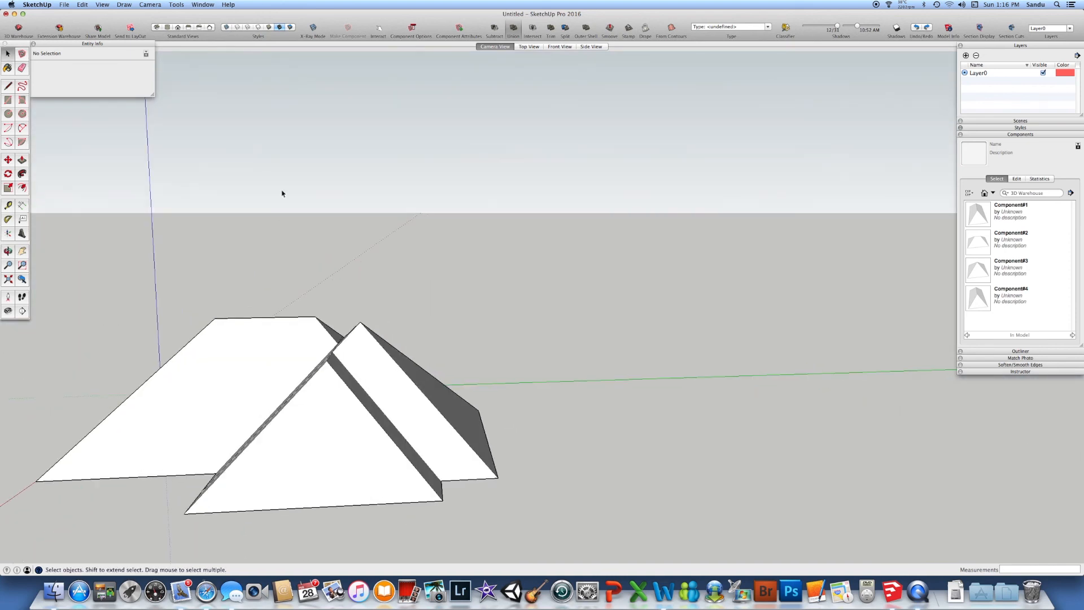
click(314, 27)
drag(468, 367, 144, 279)
middle_drag(213, 299, 359, 390)
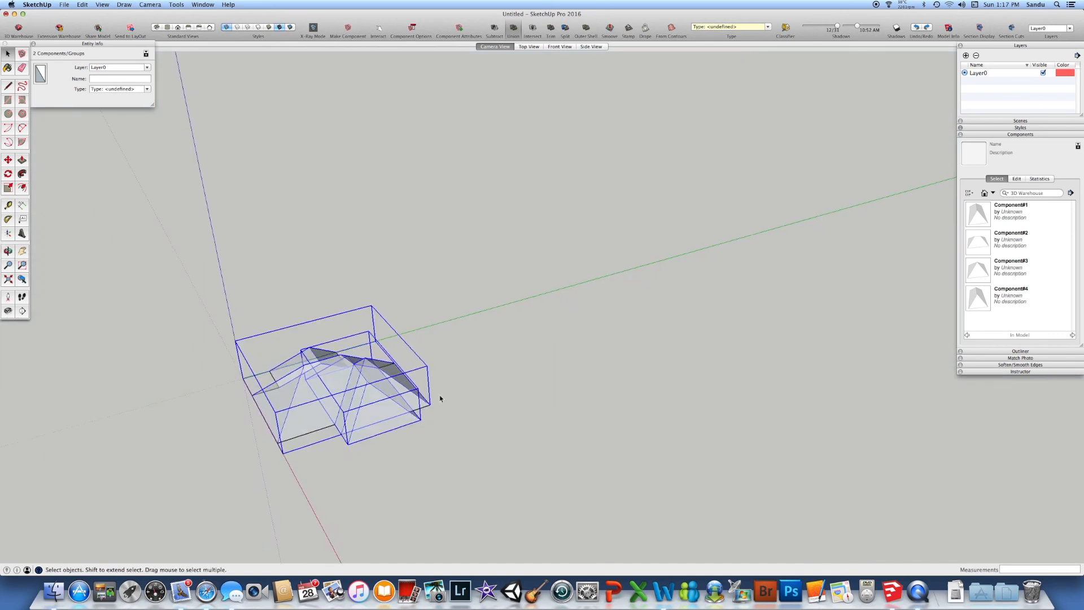
click(514, 27)
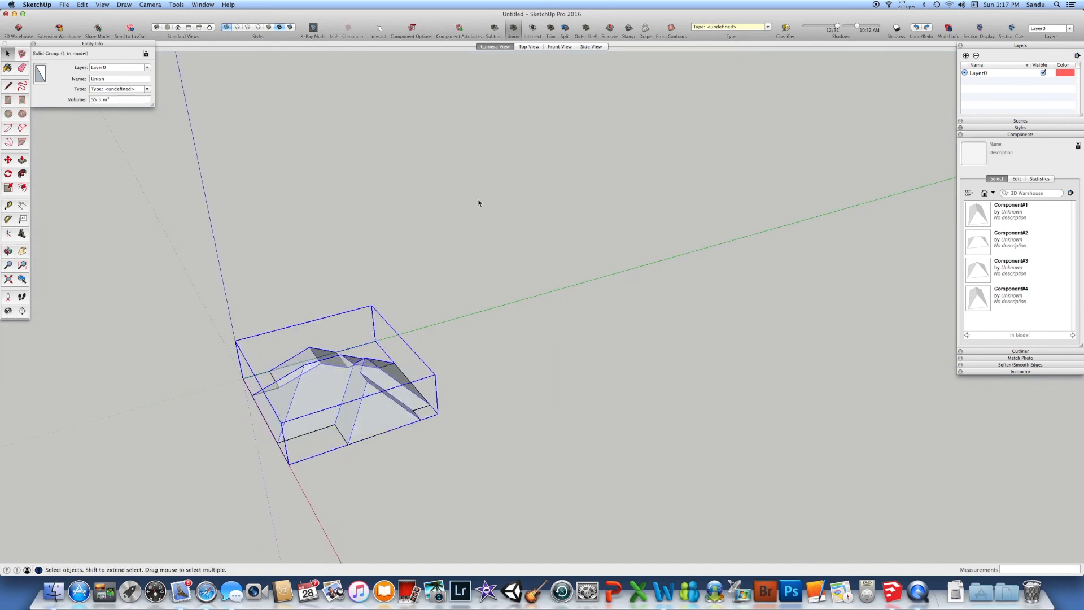
- Clear the selection of the merged roof and switch off X-ray display
middle_drag(459, 320, 446, 499)
middle_drag(480, 384, 467, 338)
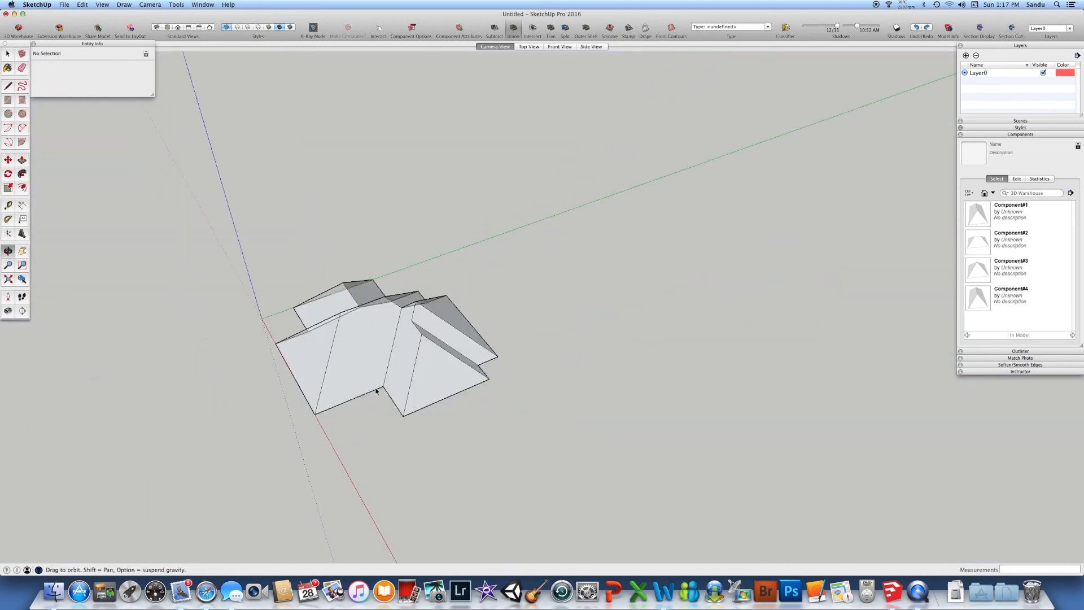
click(460, 339)
click(319, 31)
- Examine the merged roof from all sides, checking how its ridges, valleys and slopes meet
middle_drag(477, 300, 346, 230)
scroll(480, 248, up, 4)
middle_drag(485, 257, 229, 269)
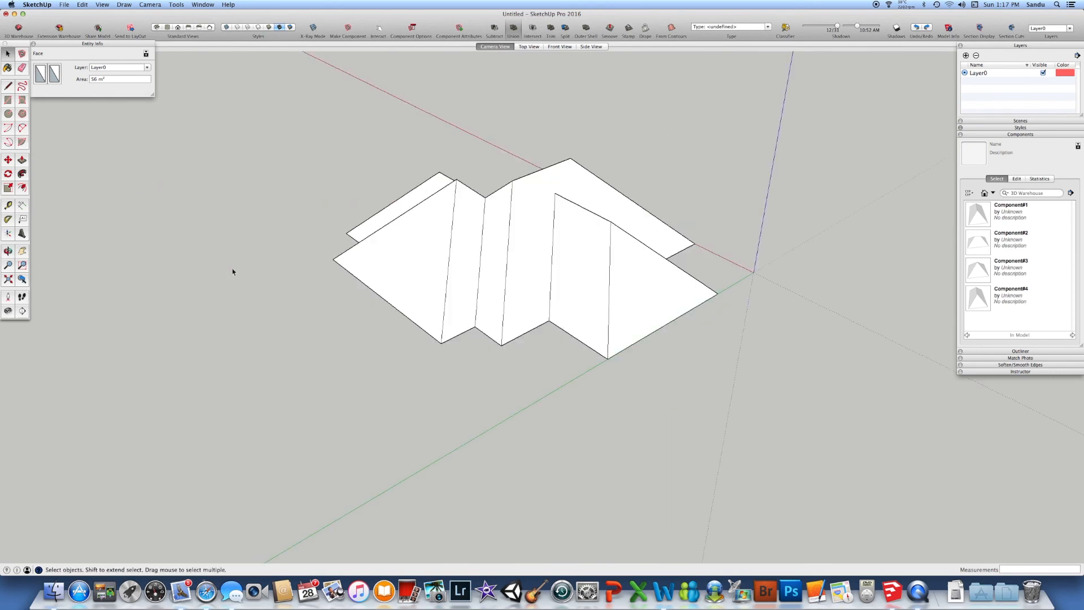
scroll(559, 213, up, 3)
middle_drag(564, 211, 340, 189)
middle_drag(528, 187, 671, 337)
scroll(561, 230, up, 5)
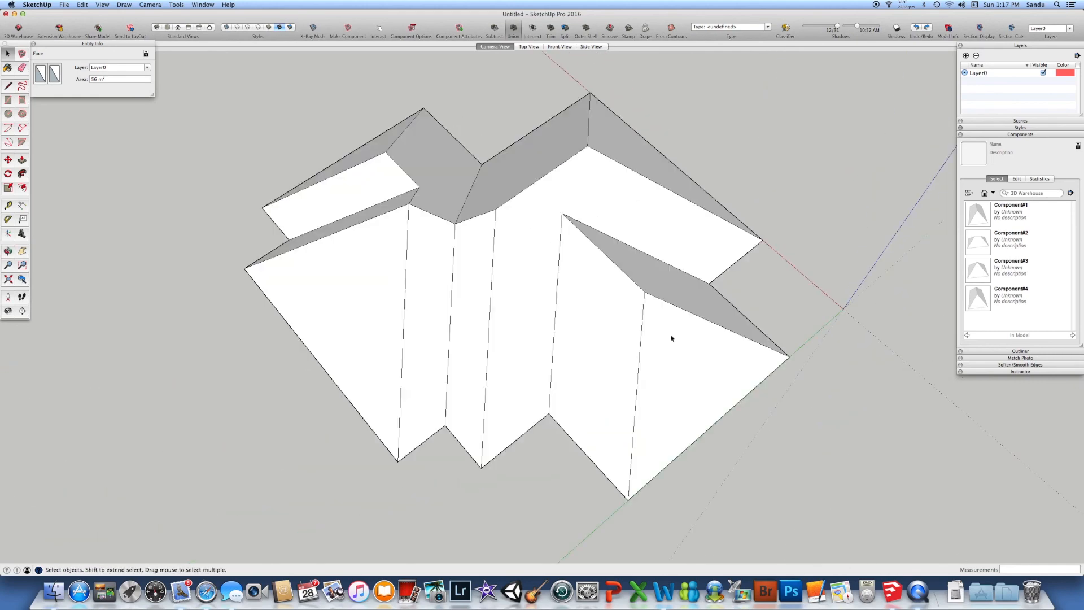
middle_drag(457, 232, 474, 272)
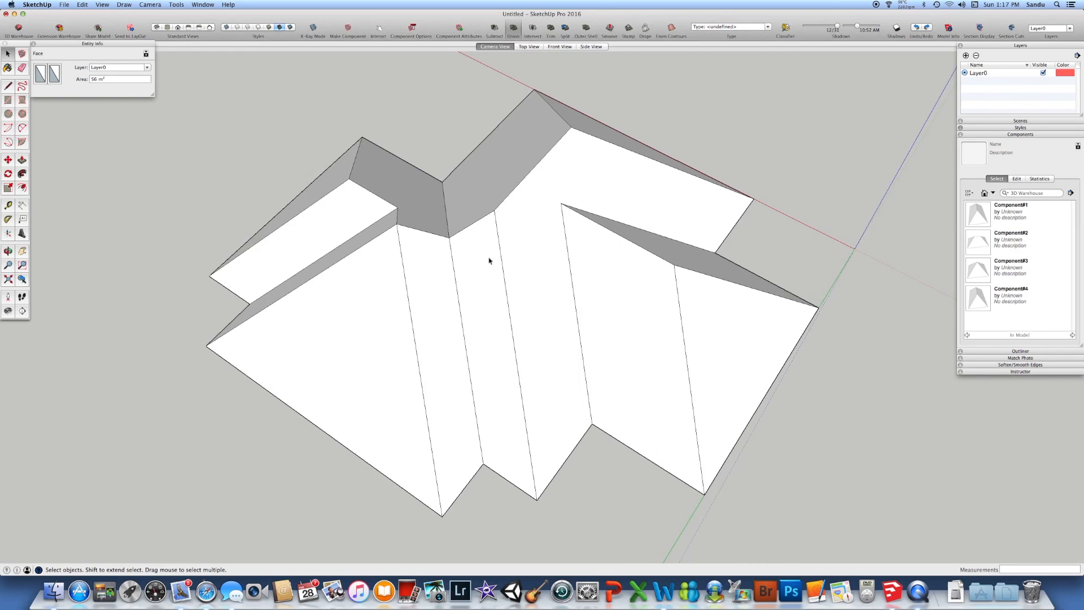
middle_drag(513, 275, 450, 211)
scroll(474, 203, up, 5)
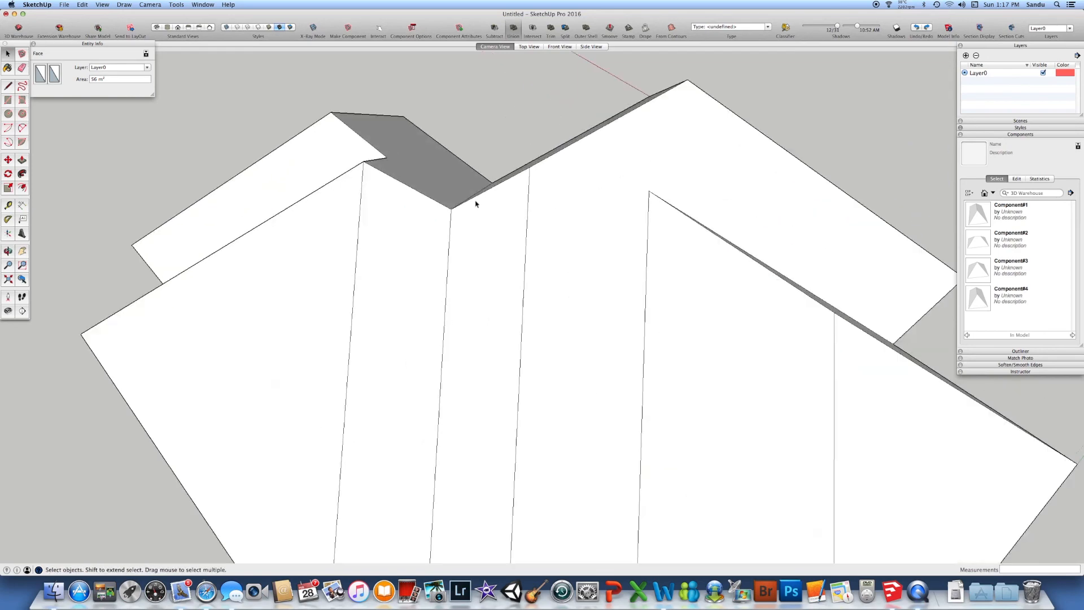
scroll(614, 372, down, 5)
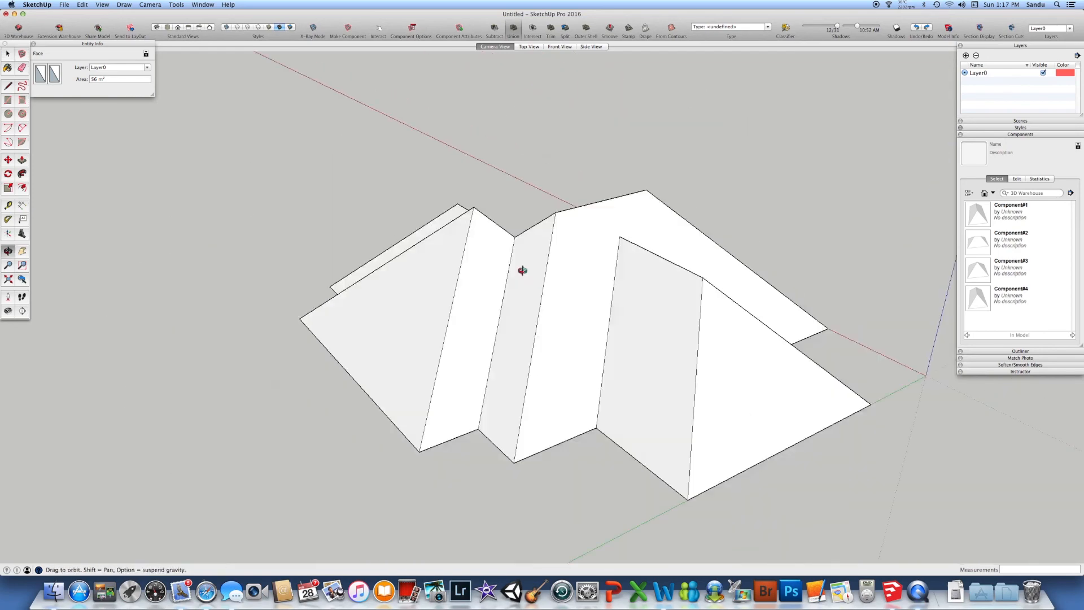
middle_drag(643, 387, 462, 351)
scroll(463, 351, down, 1)
middle_drag(571, 355, 499, 376)
scroll(634, 373, down, 2)
middle_drag(634, 372, 474, 420)
middle_drag(605, 344, 573, 357)
scroll(571, 355, up, 3)
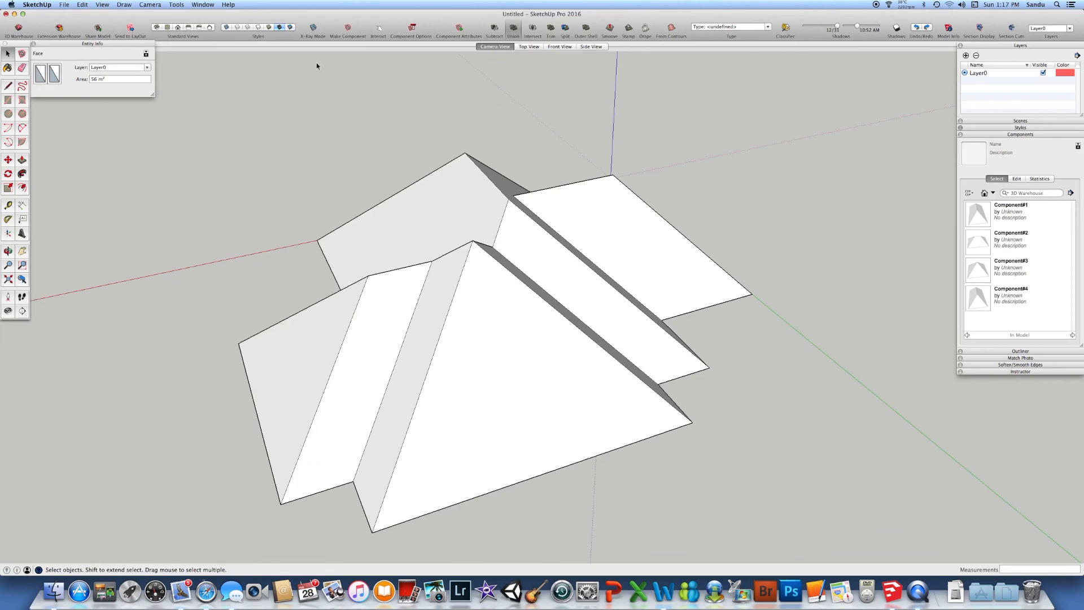
- Display the merged roof in X-ray mode with shadows switched on
click(313, 27)
middle_drag(491, 177, 461, 265)
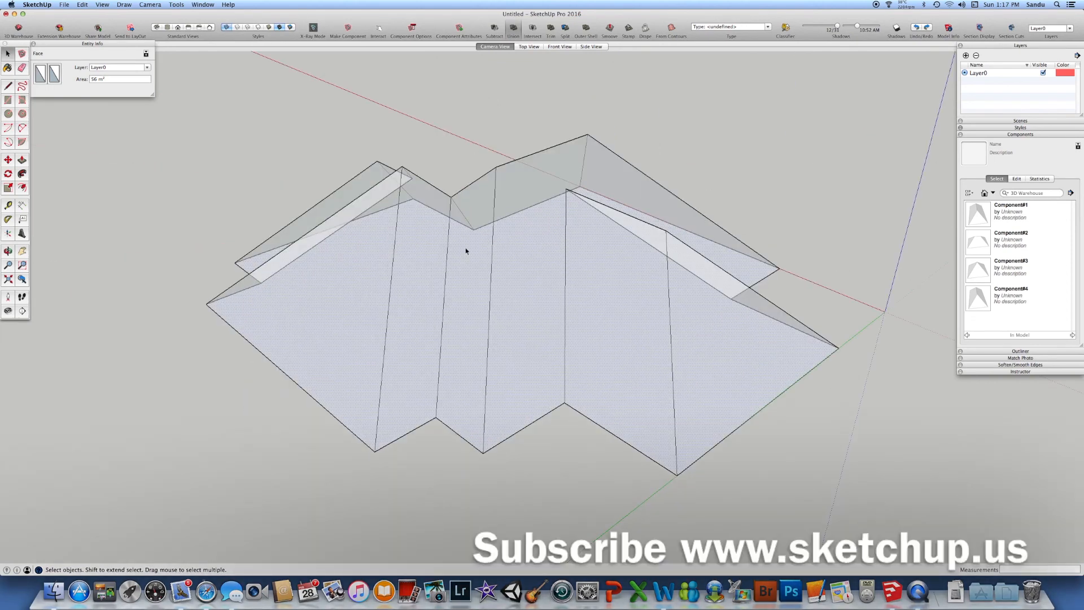
click(896, 27)
middle_drag(706, 226, 627, 282)
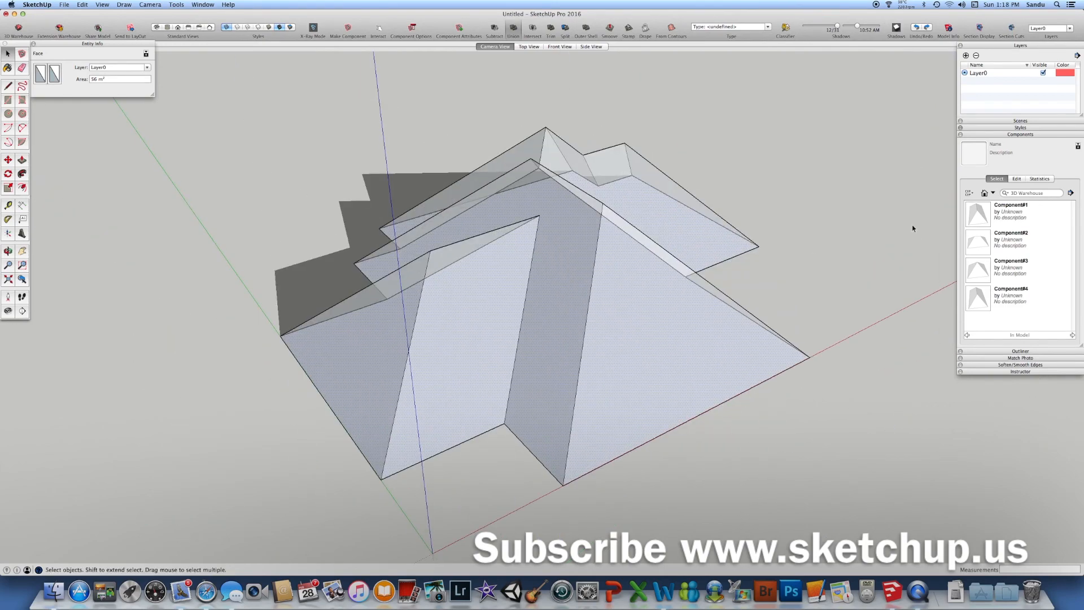